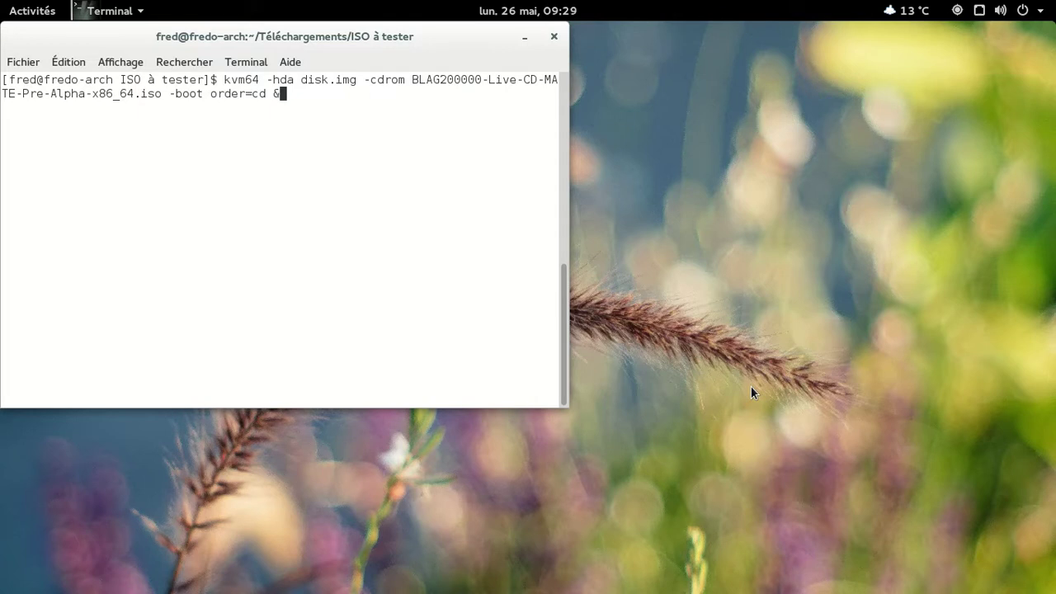
- Start the KVM virtual machine from disk.img with the BLAG200000 MATE live ISO and boot the Linux 3.14.0-libre entry
key(Return)
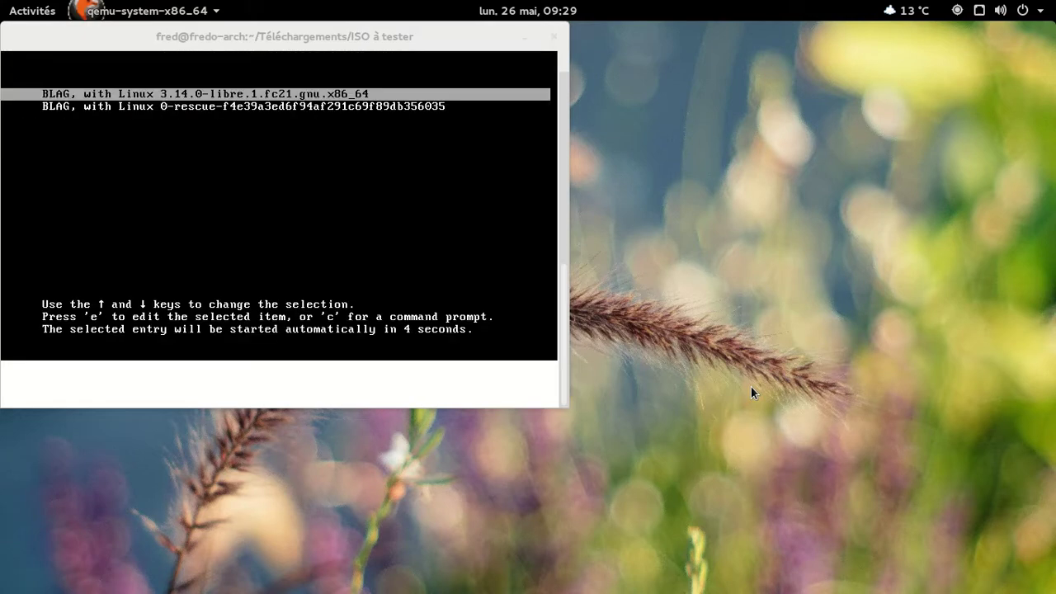
key(Return)
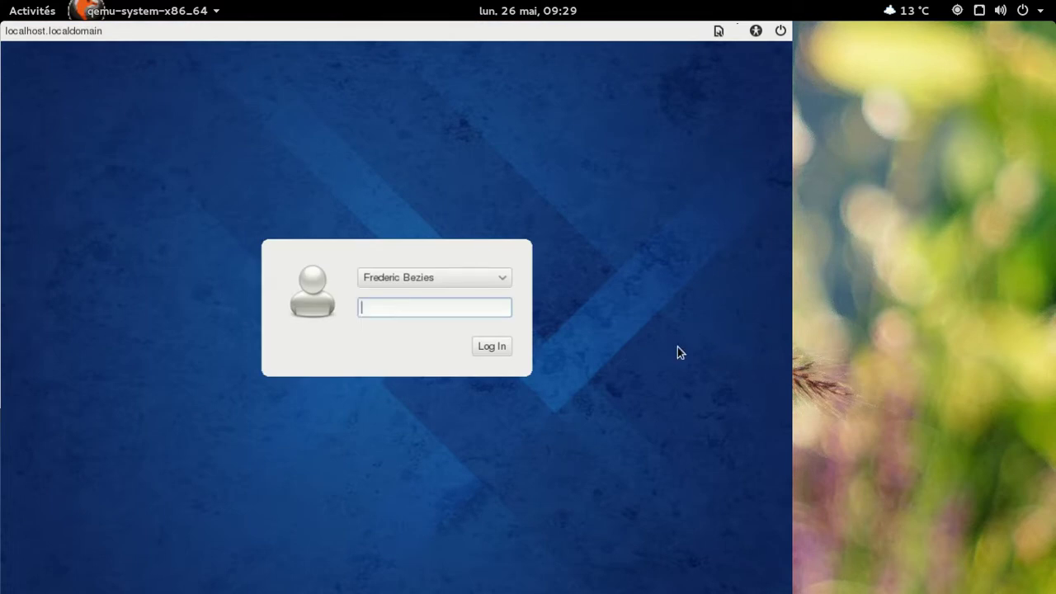
- Check the available session types on the login screen and log in to MATE with the account password
click(719, 36)
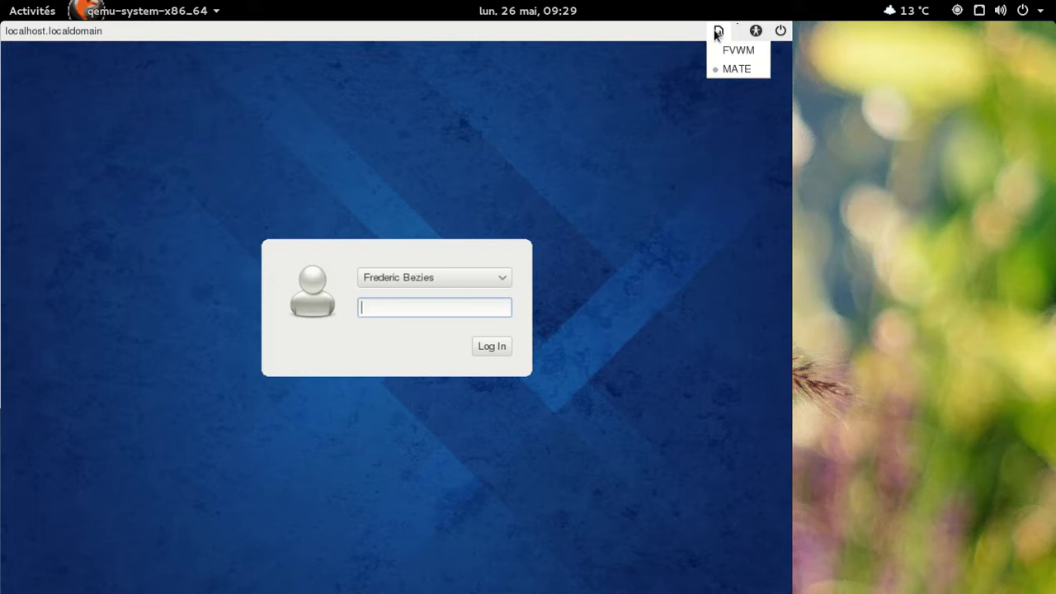
click(718, 33)
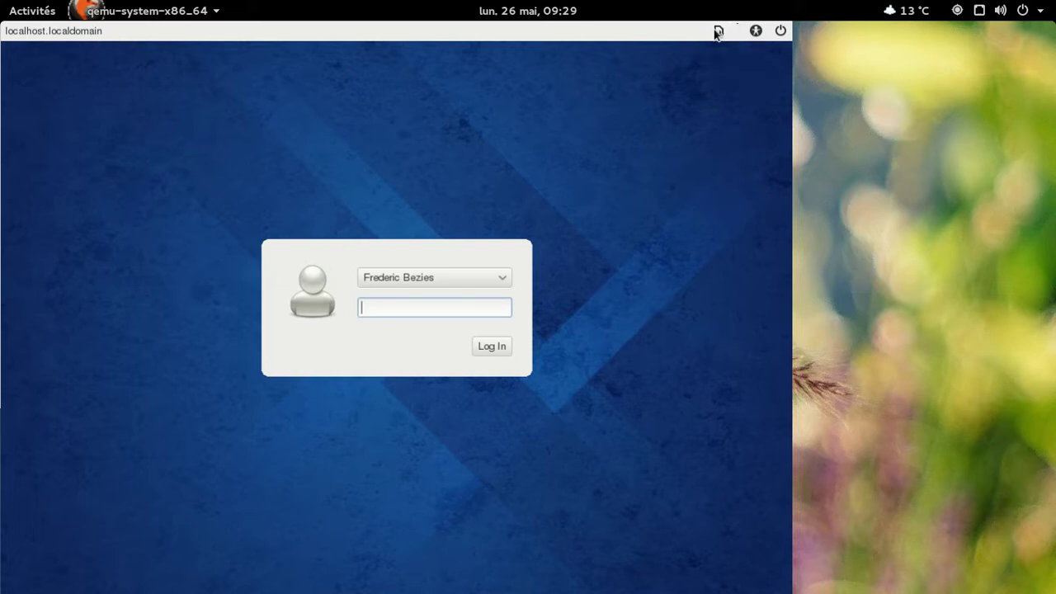
text(******)
key(Return)
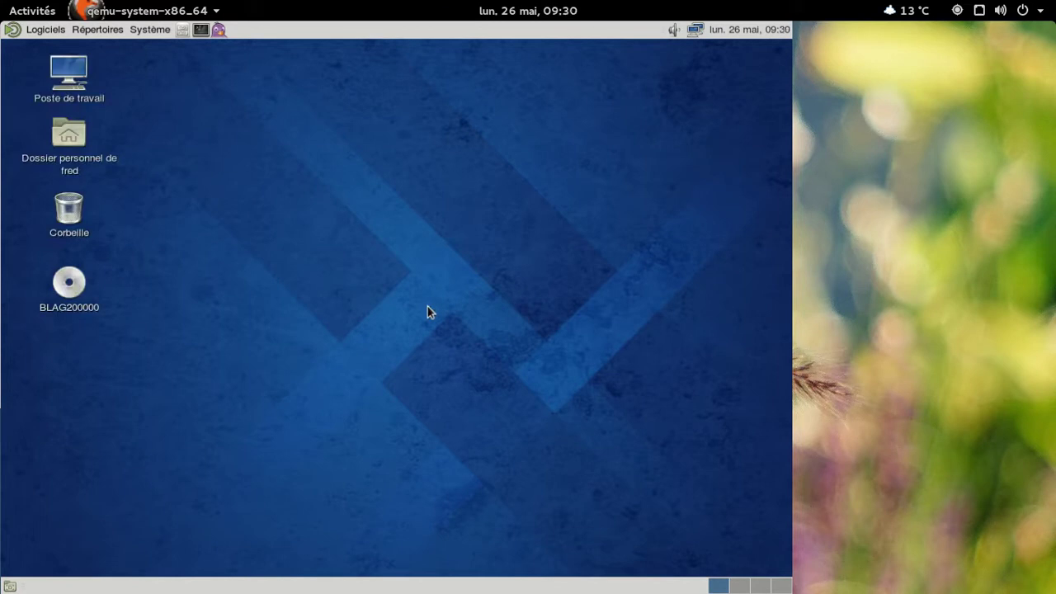
- Open the home folder in the Caja file manager and view its version information
click(50, 30)
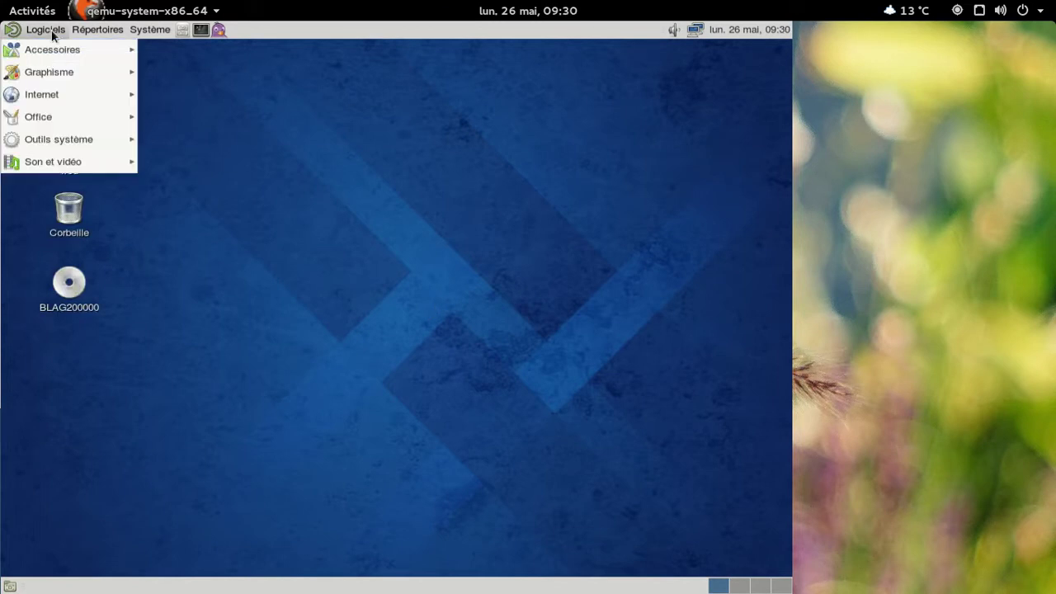
click(188, 33)
click(188, 33)
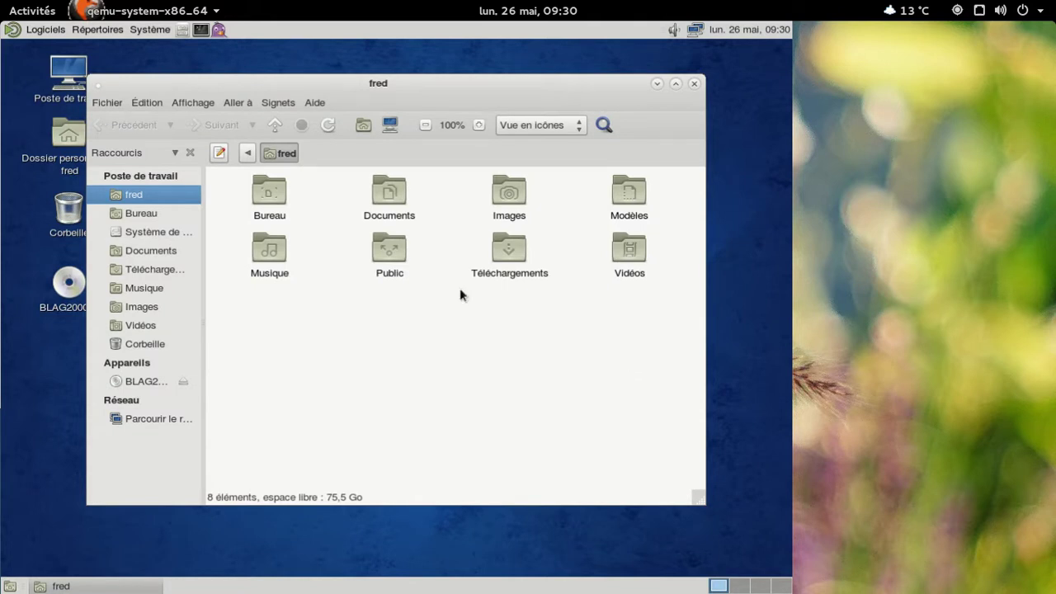
click(315, 102)
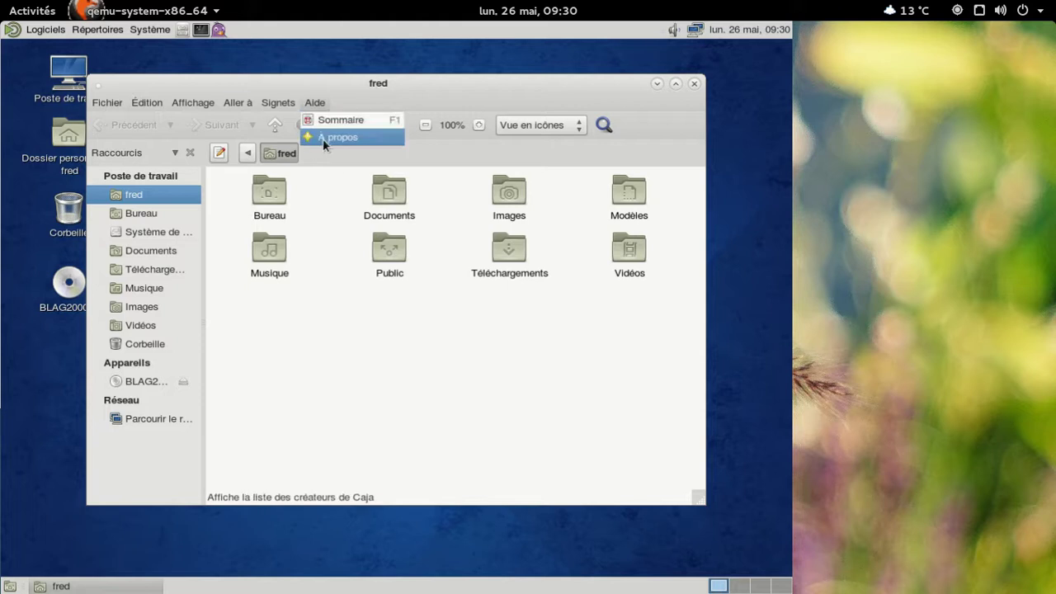
click(323, 137)
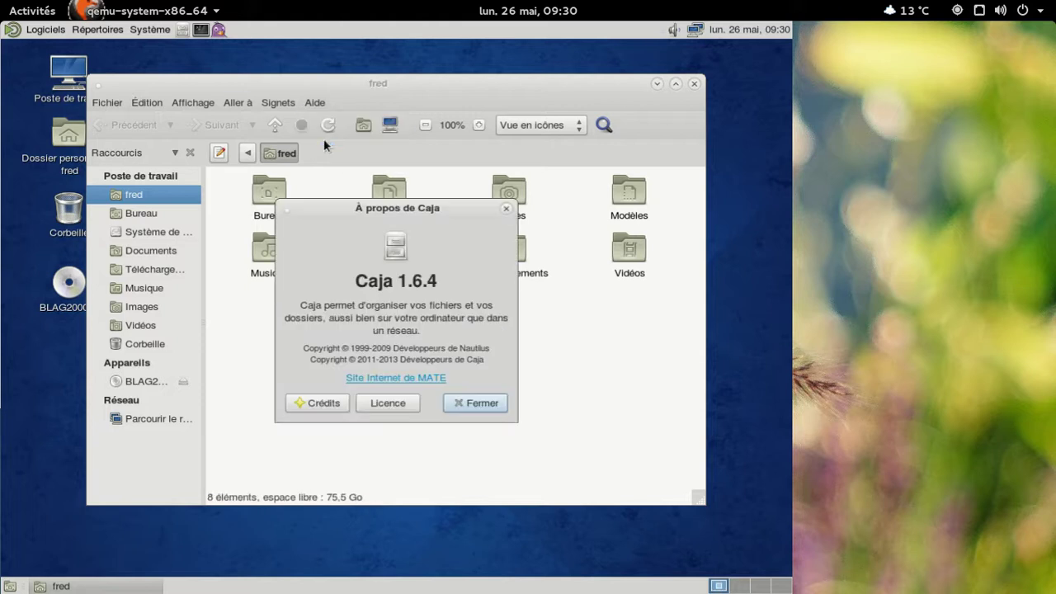
click(482, 402)
drag(452, 99, 488, 86)
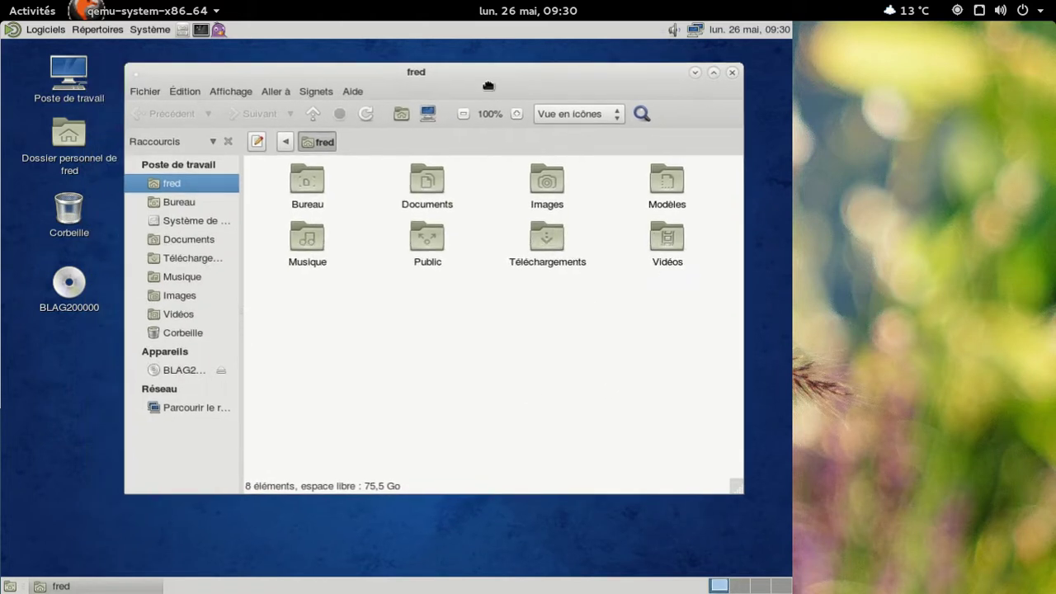
- View the MATE desktop's version information and close the file manager window
click(150, 30)
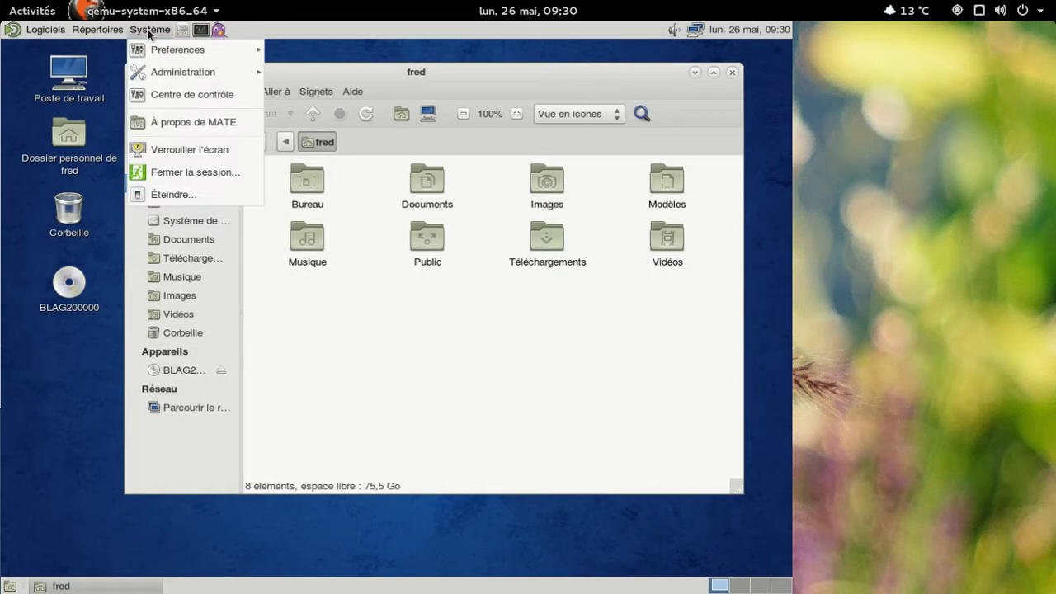
click(198, 123)
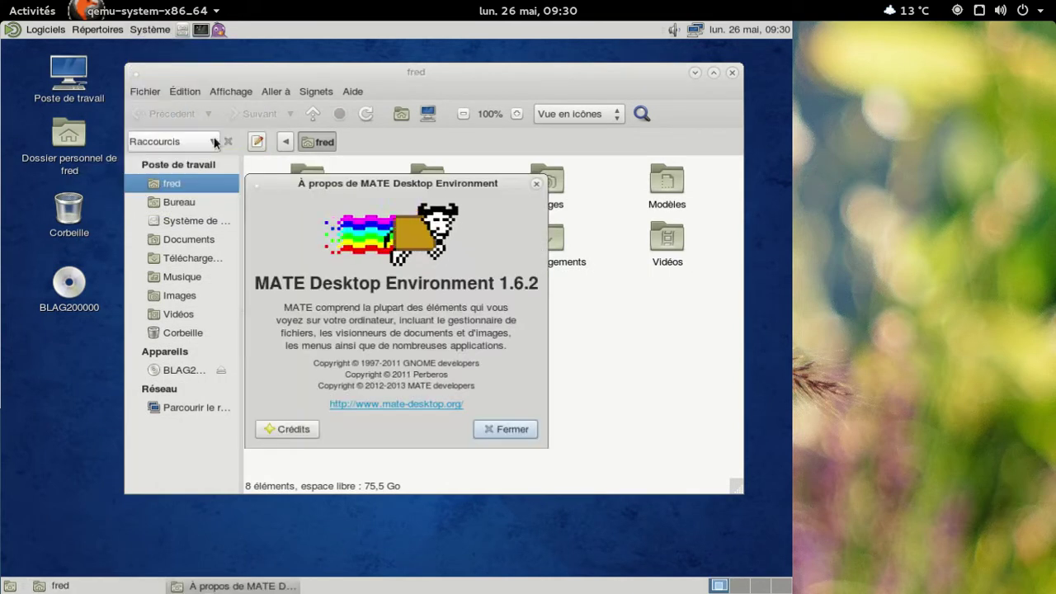
click(521, 429)
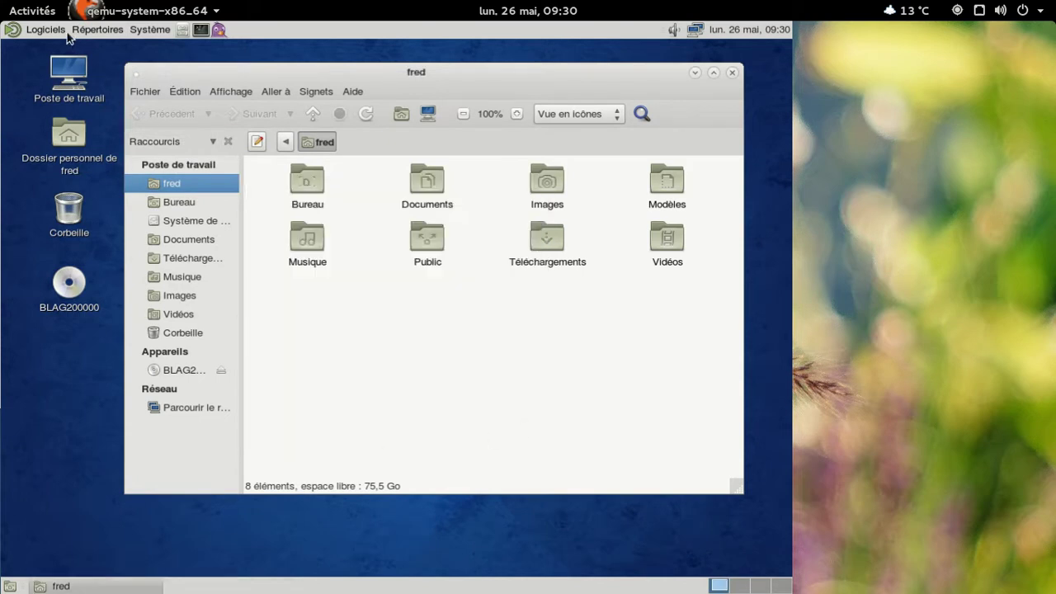
click(733, 72)
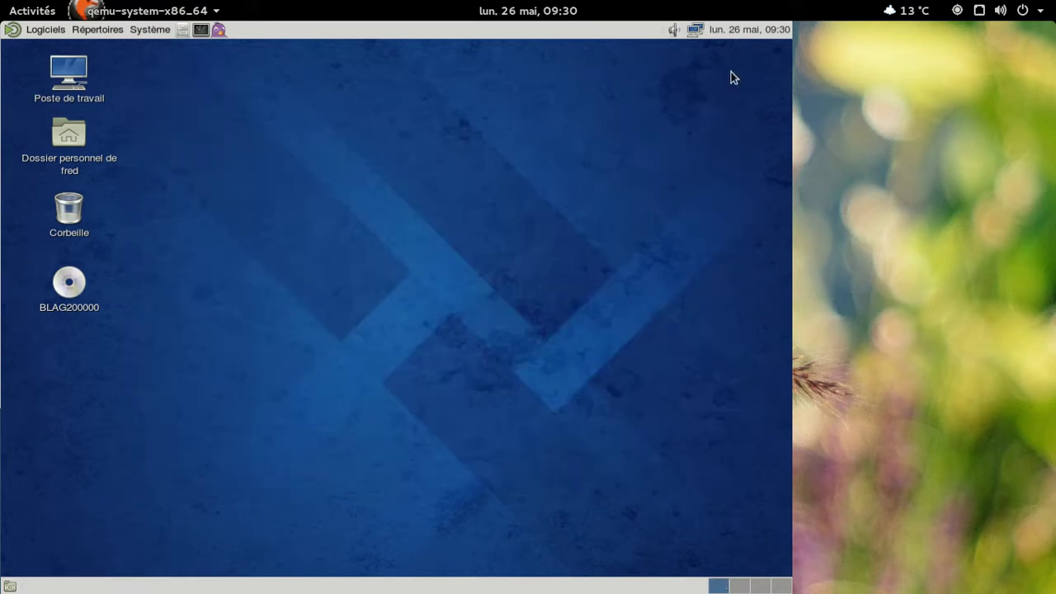
- Examine the installed applications by category, from Accessoires and Graphisme through Internet and Outils système to Son et vidéo
click(42, 30)
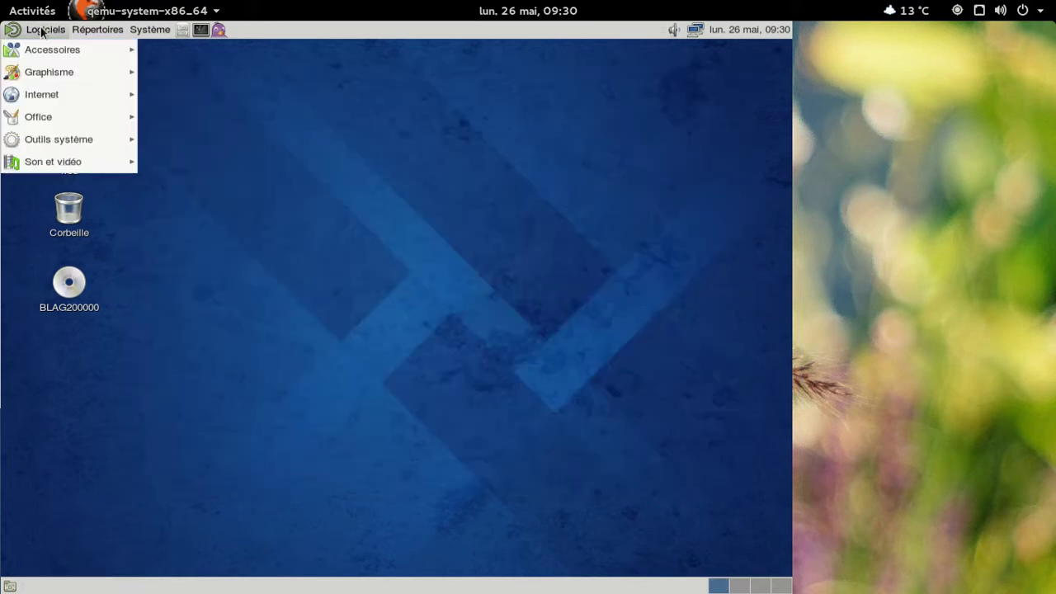
mouse_move(47, 51)
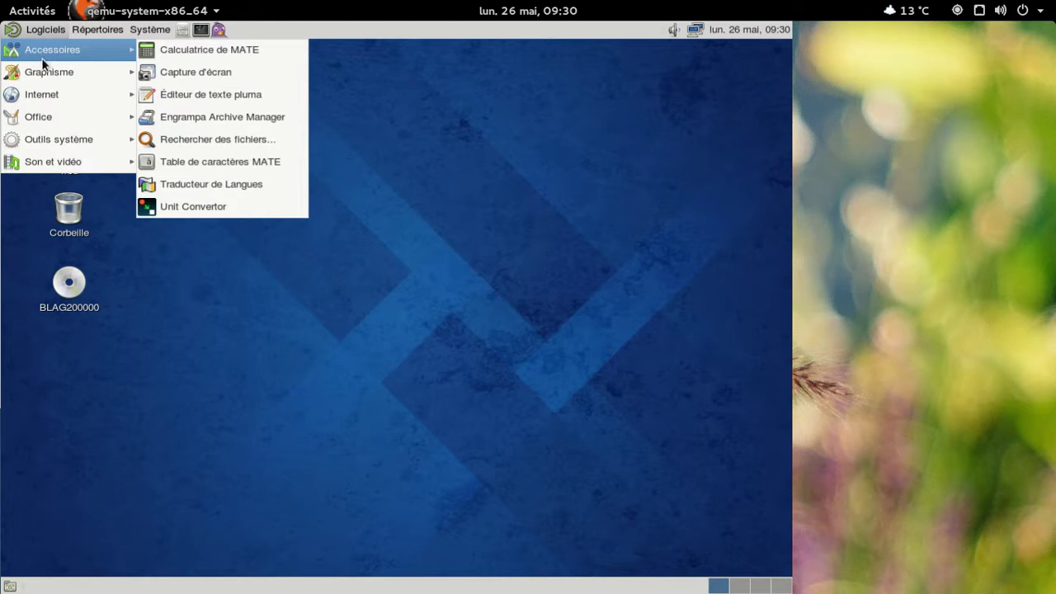
mouse_move(38, 73)
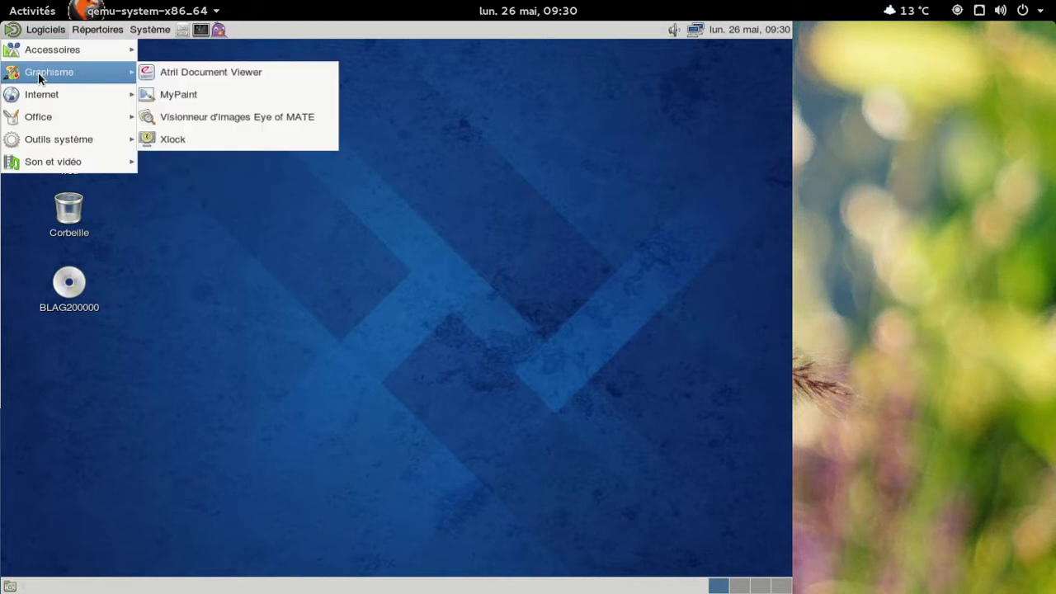
mouse_move(40, 96)
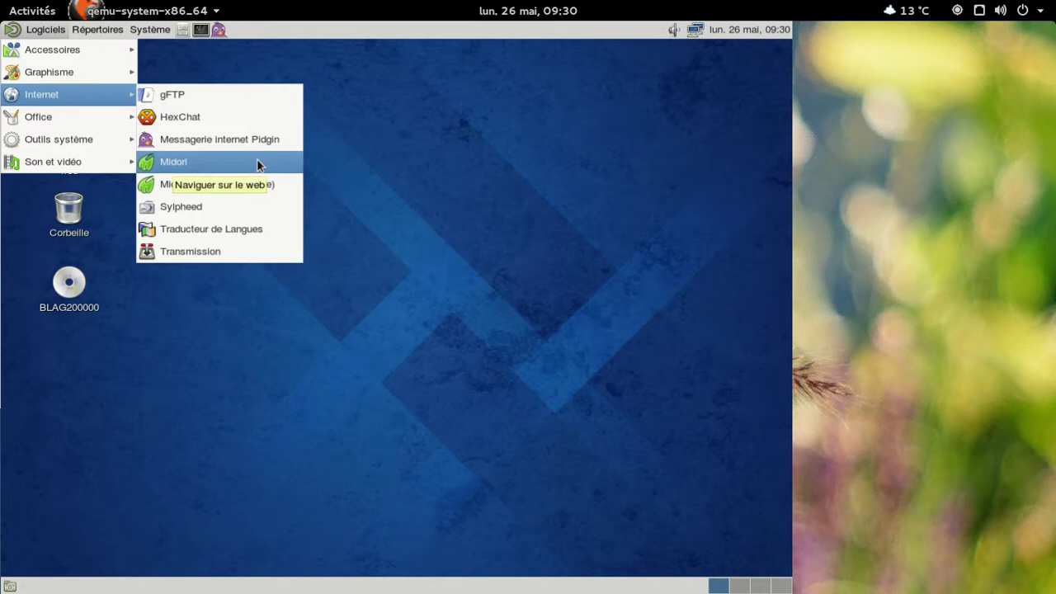
mouse_move(73, 120)
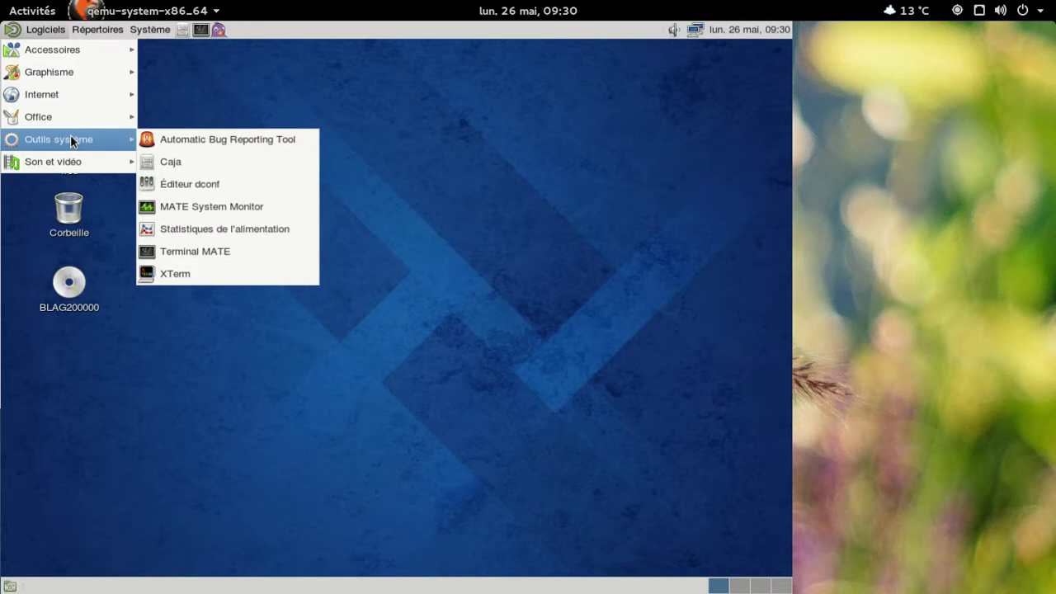
mouse_move(81, 164)
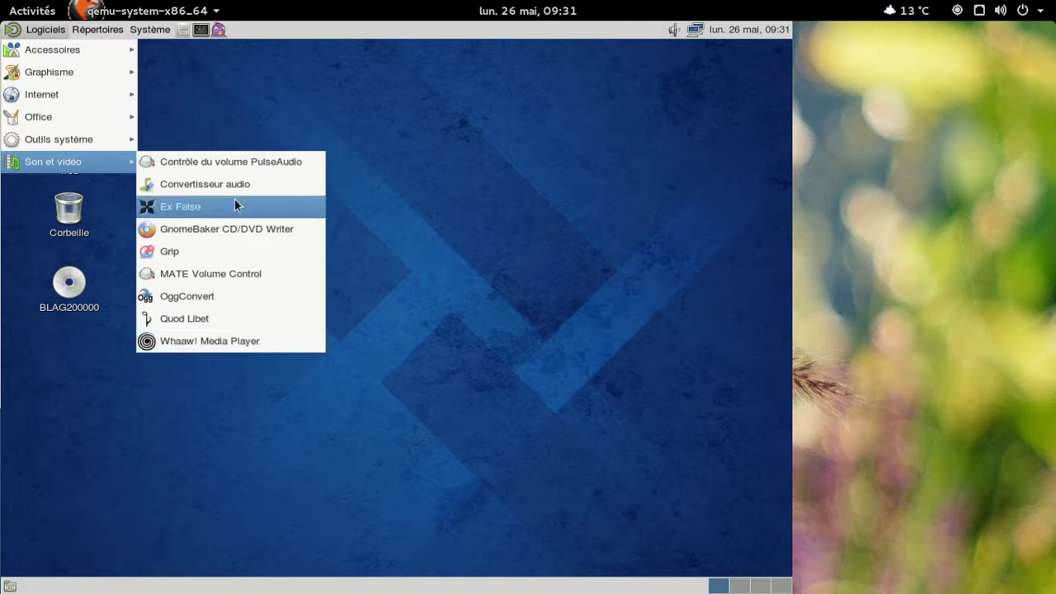
mouse_move(100, 70)
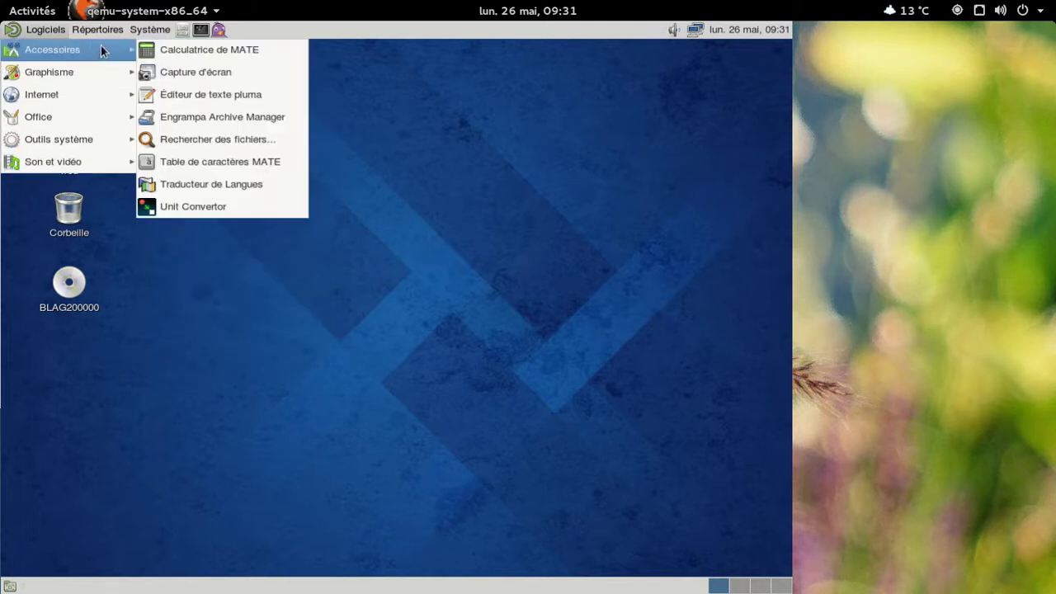
- Examine the system preference categories, including Système, Personnel and Matériel
mouse_move(102, 35)
mouse_move(147, 33)
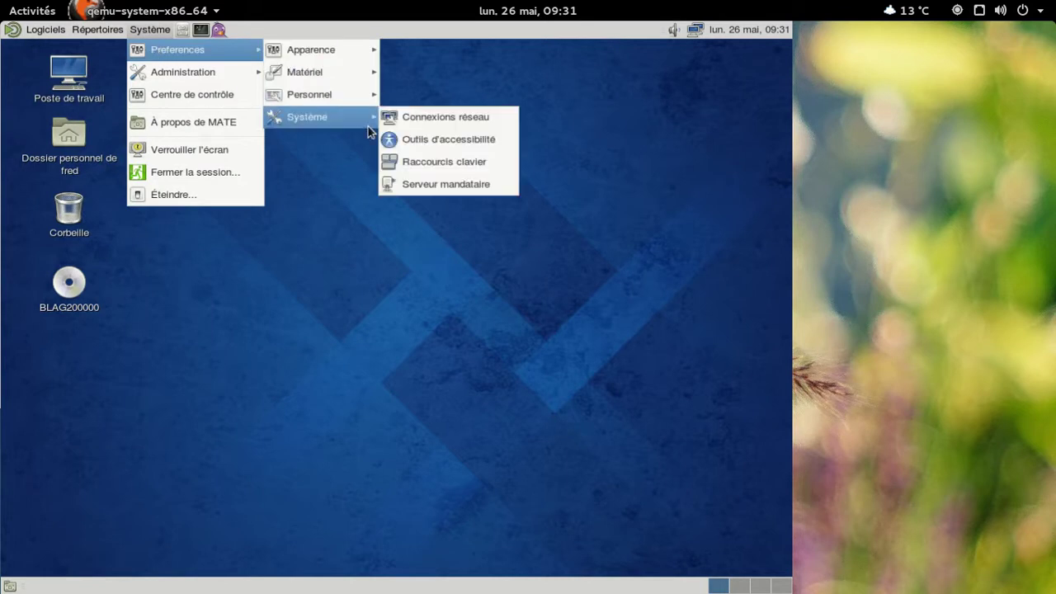
mouse_move(348, 94)
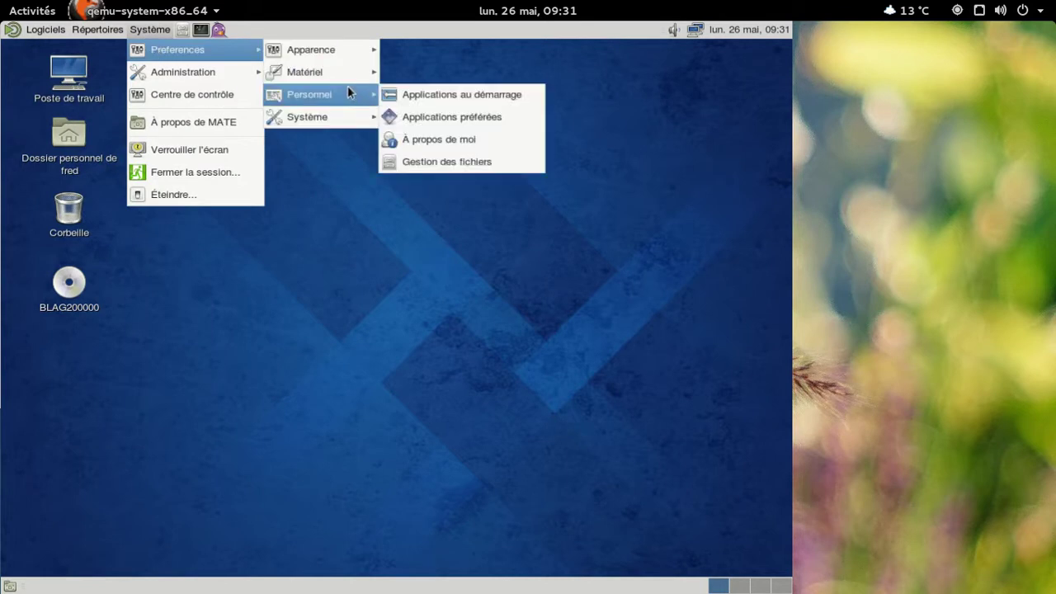
mouse_move(342, 66)
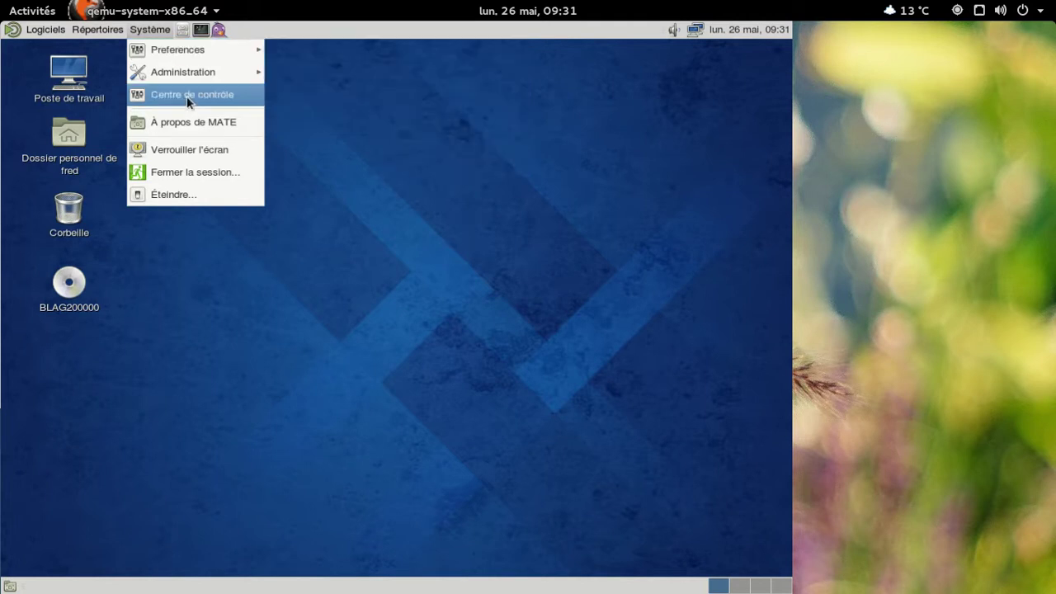
- Open Yum Extender, list the installed packages and those available for installation, and close it
mouse_move(165, 76)
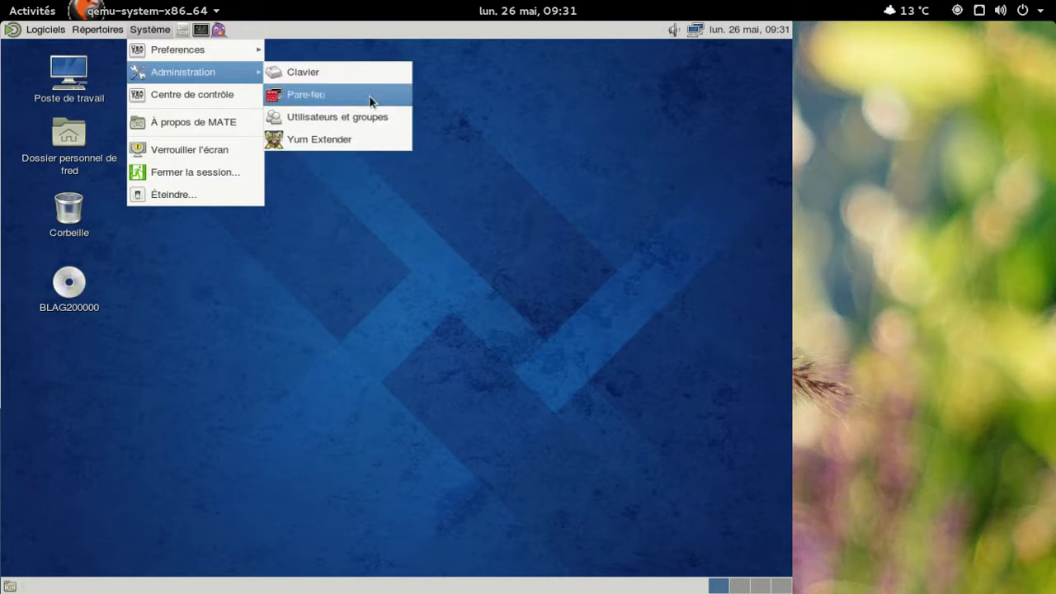
click(353, 138)
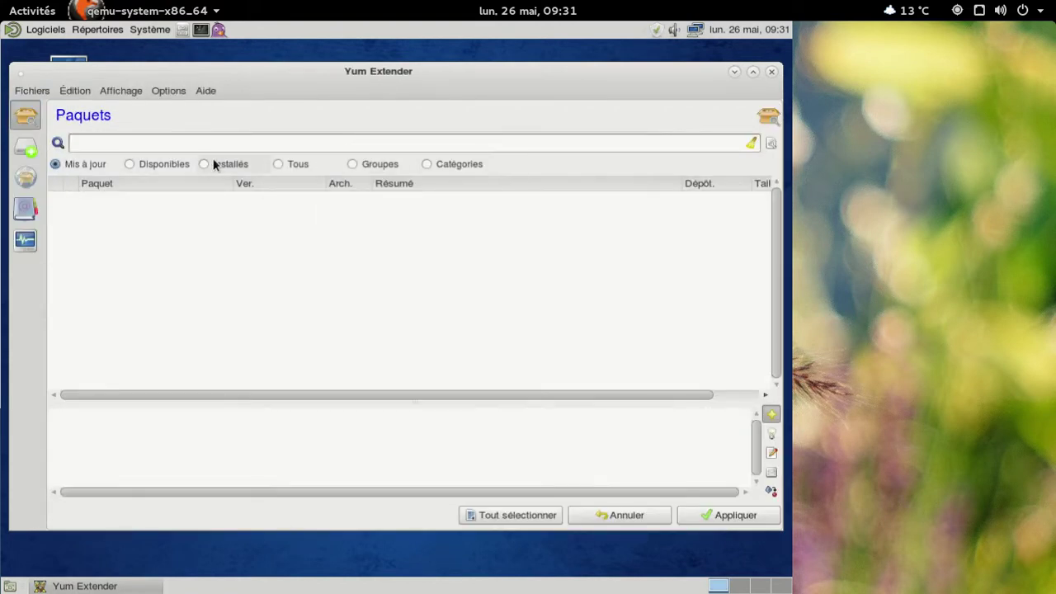
click(210, 162)
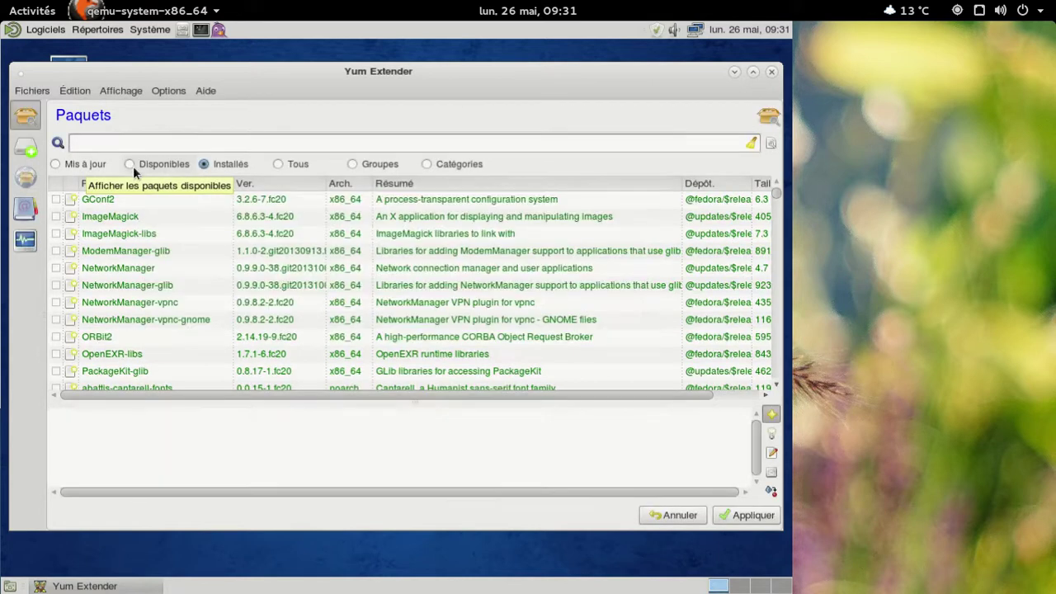
click(132, 167)
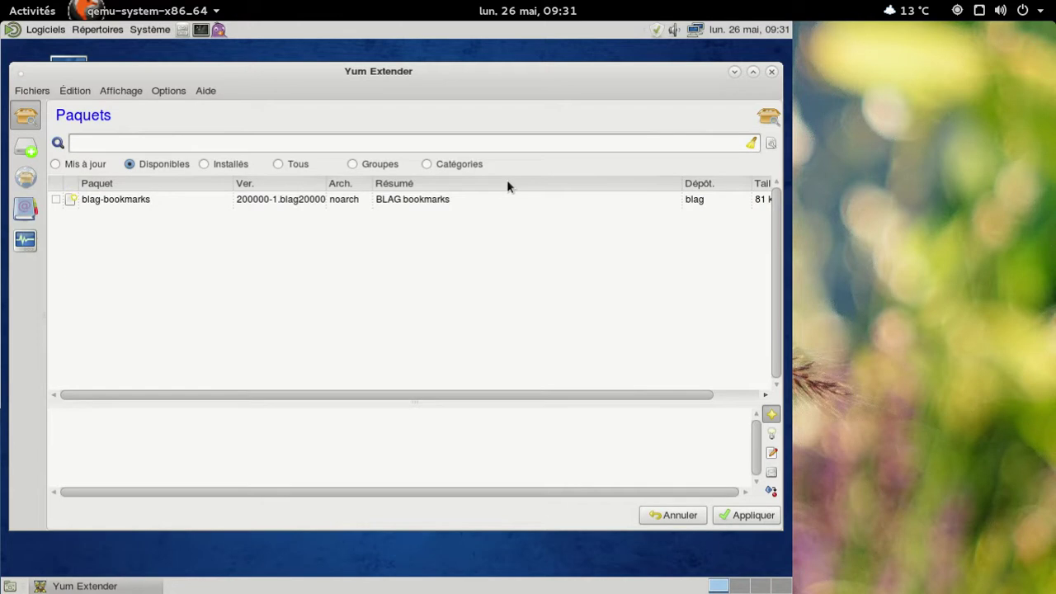
click(771, 73)
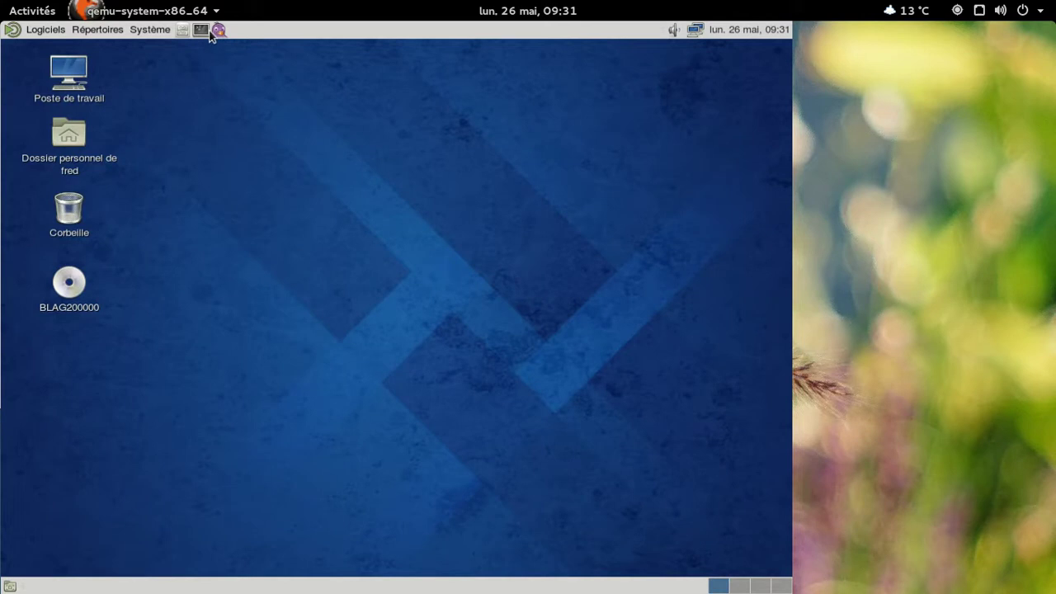
- Open MATE System Monitor, check resource usage and the general system information, and close it
click(38, 30)
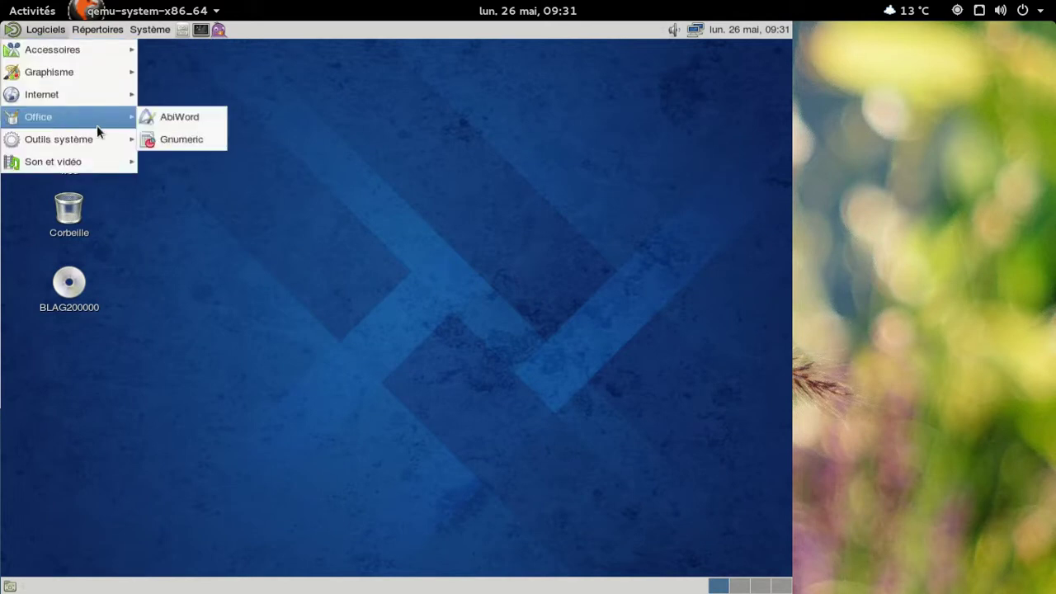
mouse_move(95, 135)
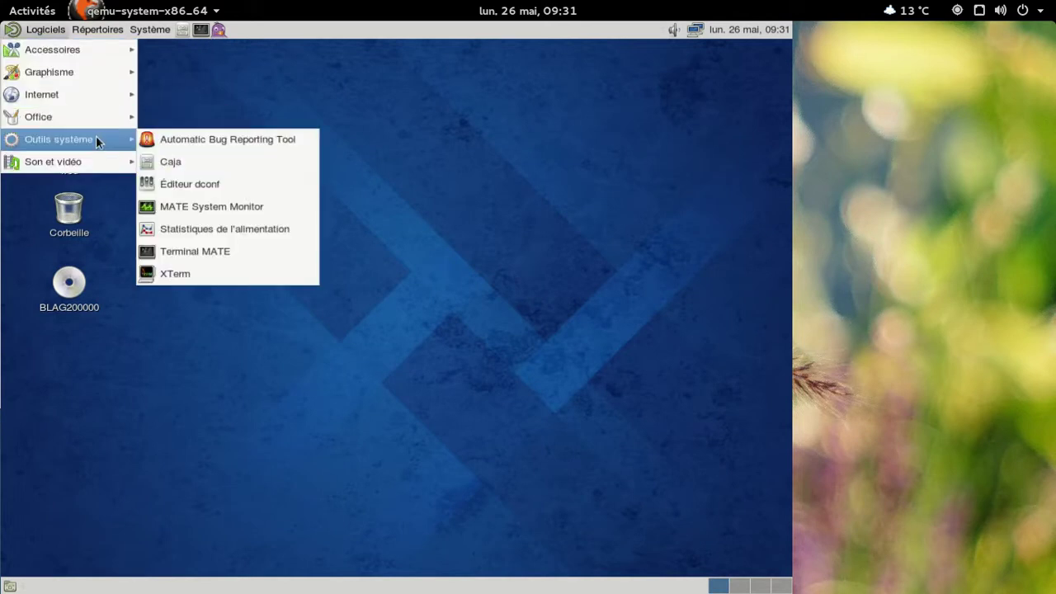
click(193, 208)
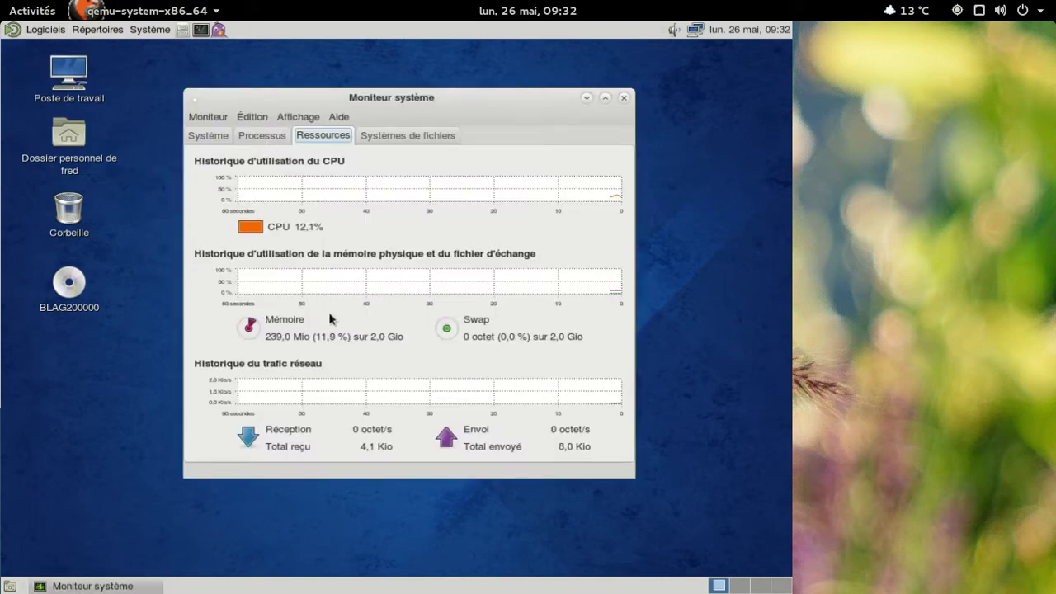
click(208, 135)
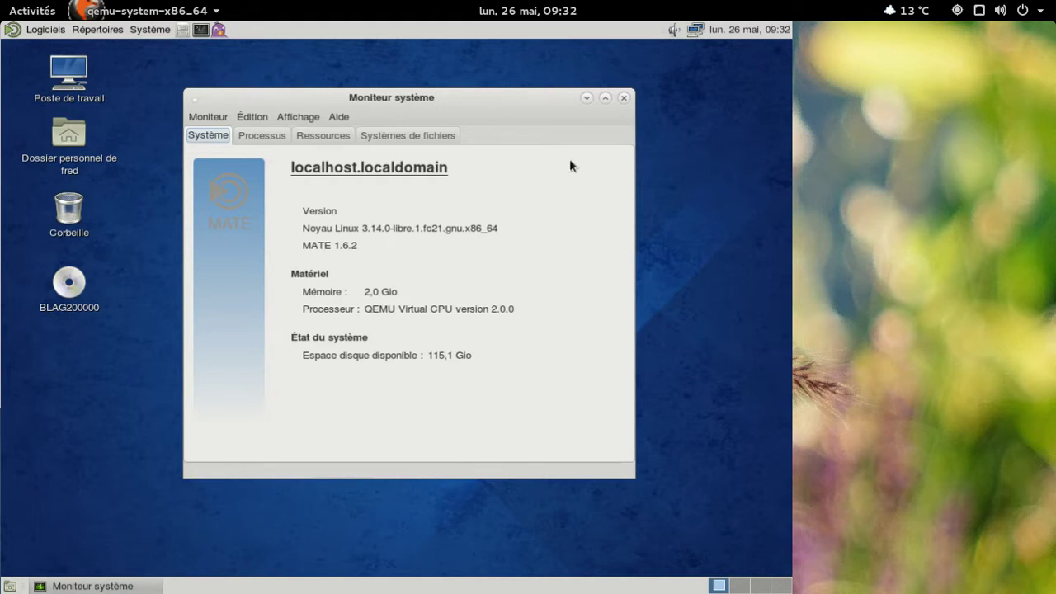
click(624, 99)
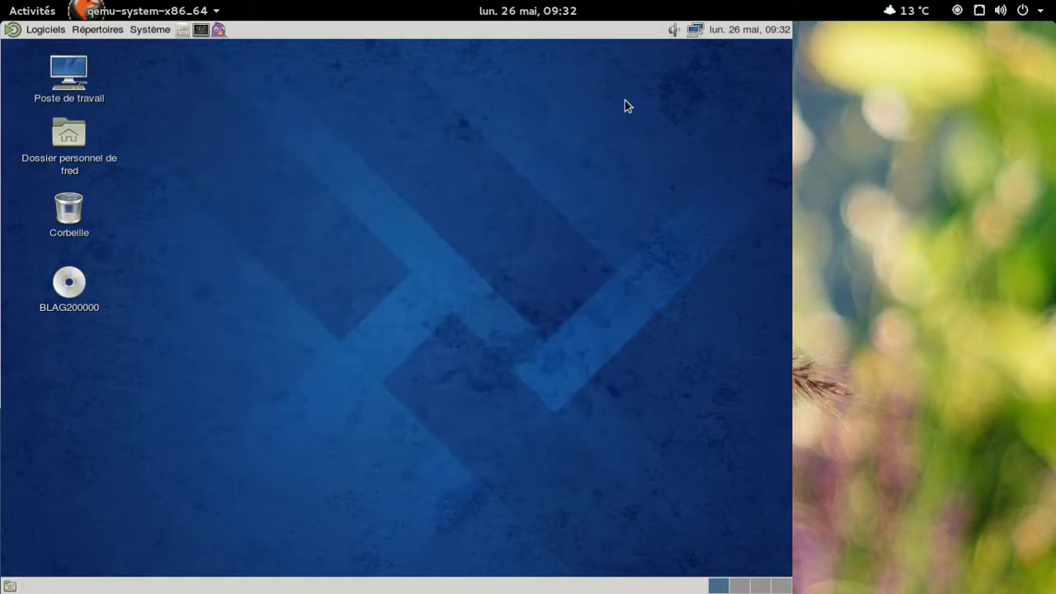
- Open MyPaint from the graphics applications, expand the details of the detected bug, and quit the program
click(38, 31)
mouse_move(43, 49)
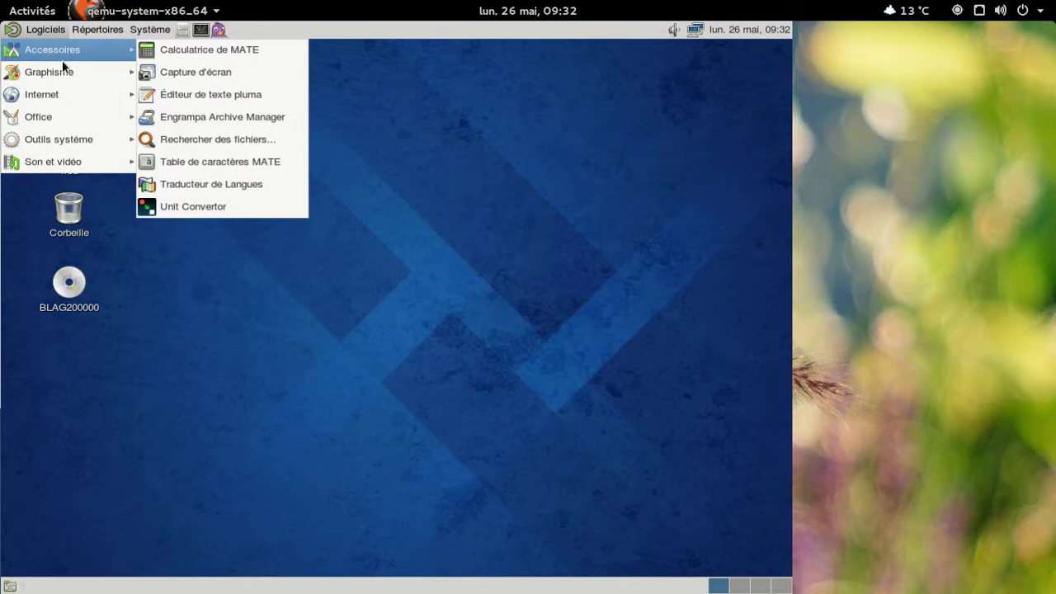
mouse_move(54, 74)
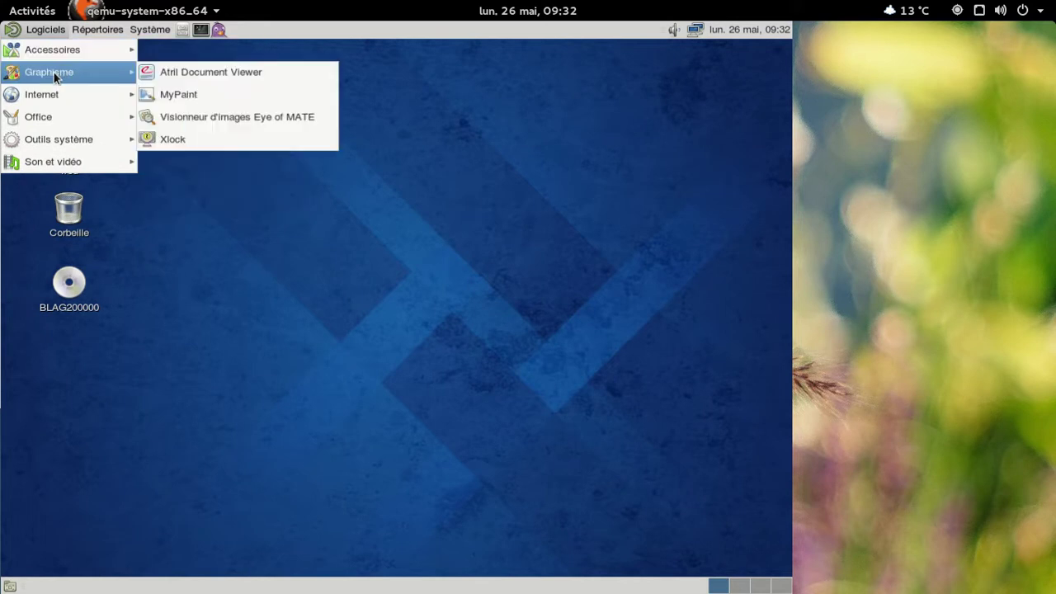
click(207, 97)
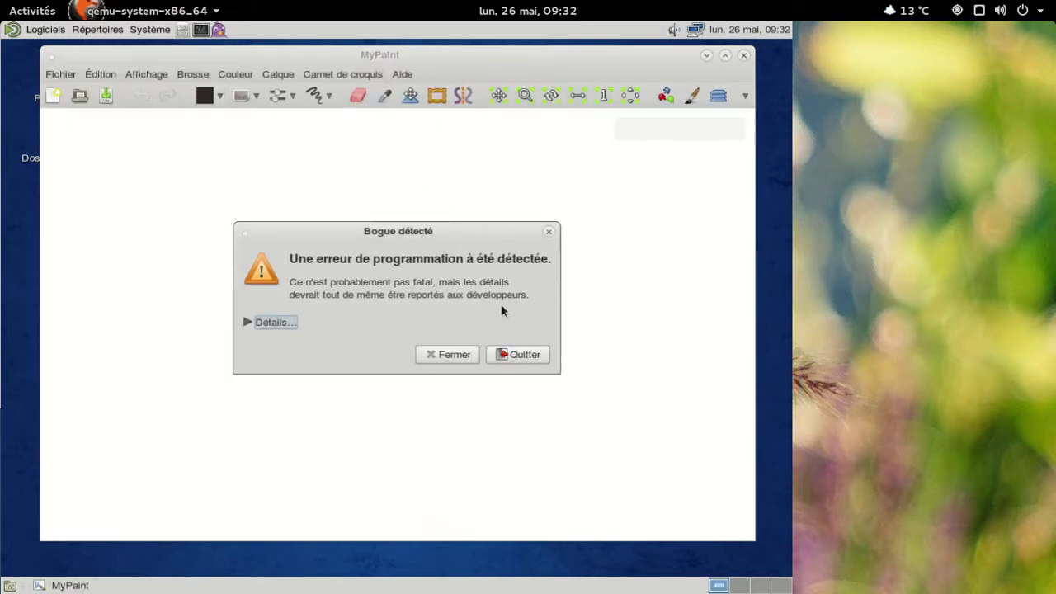
click(271, 322)
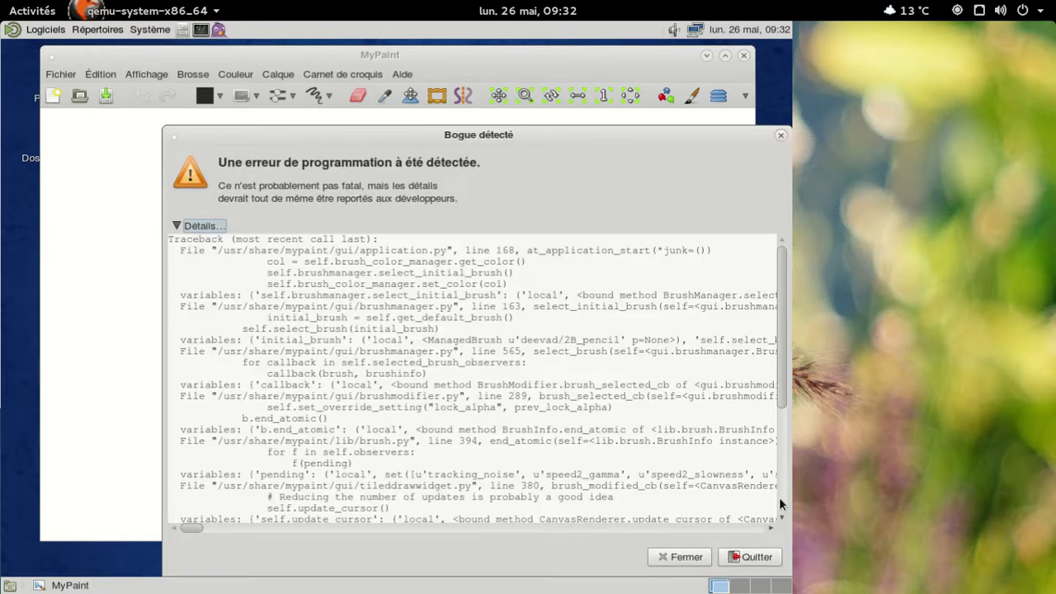
click(763, 559)
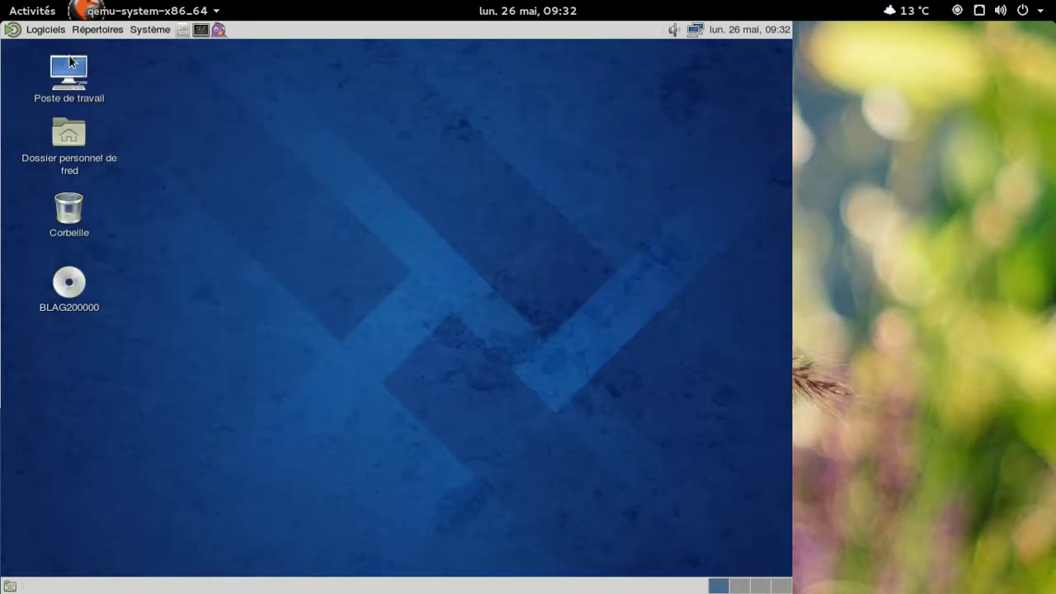
- Look through the Internet, Office and Son et vidéo applications, open GnomeBaker to check its version information, and close it
click(54, 34)
mouse_move(51, 82)
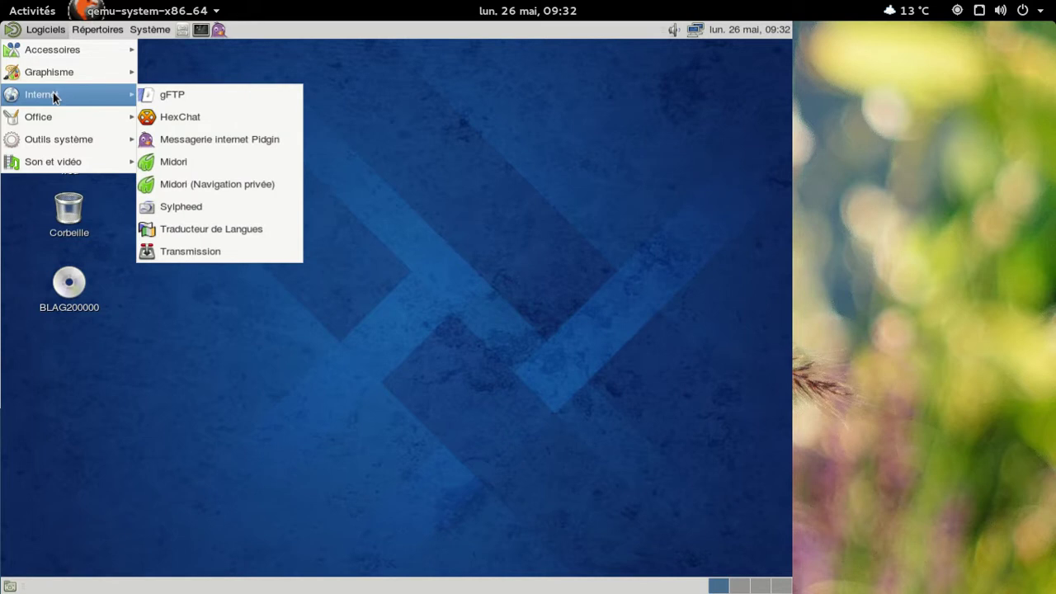
mouse_move(48, 116)
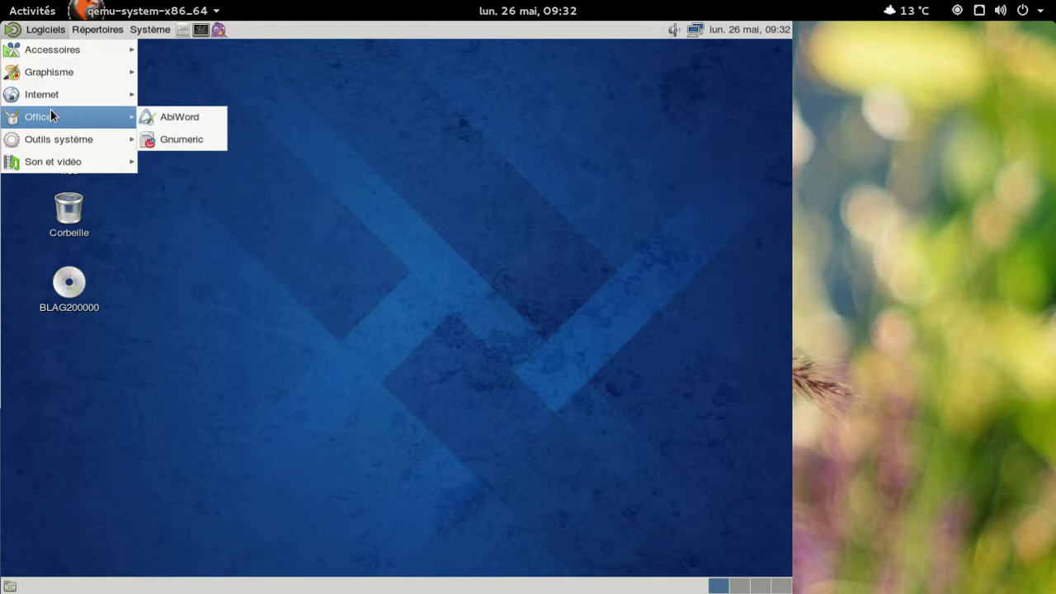
mouse_move(51, 139)
mouse_move(46, 160)
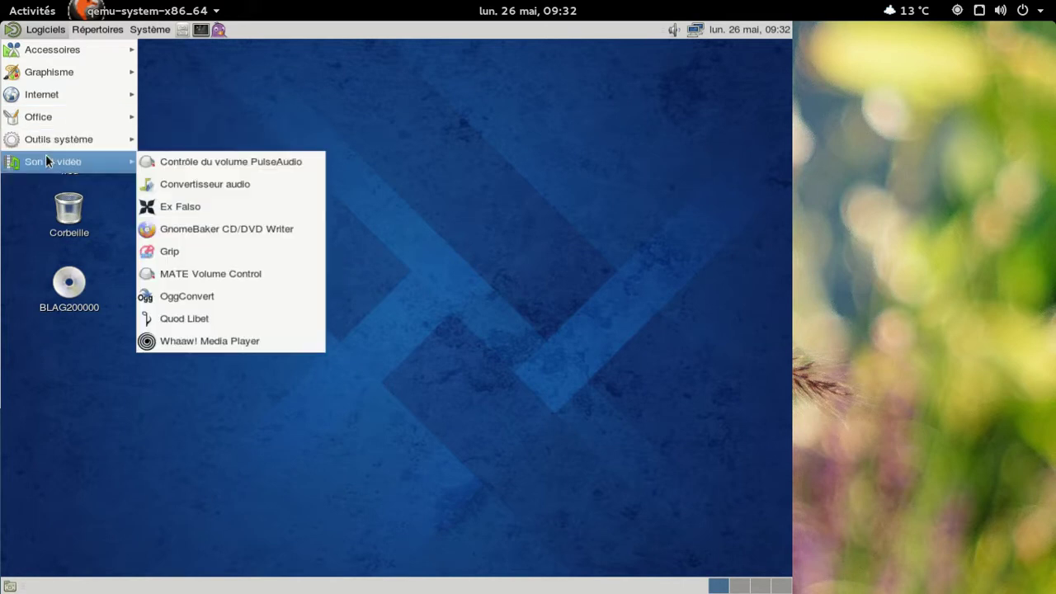
click(268, 229)
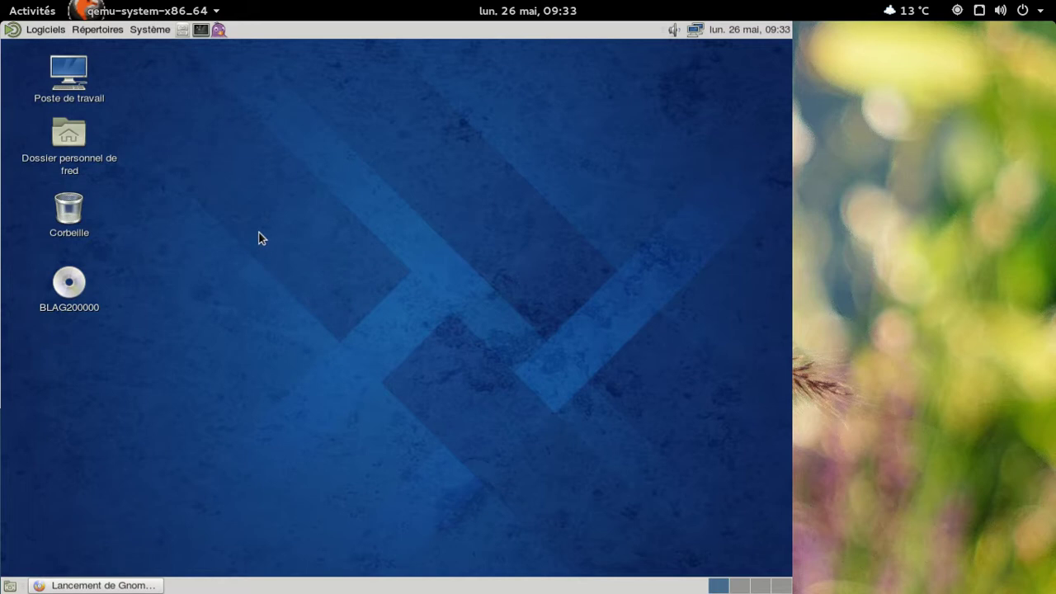
click(310, 102)
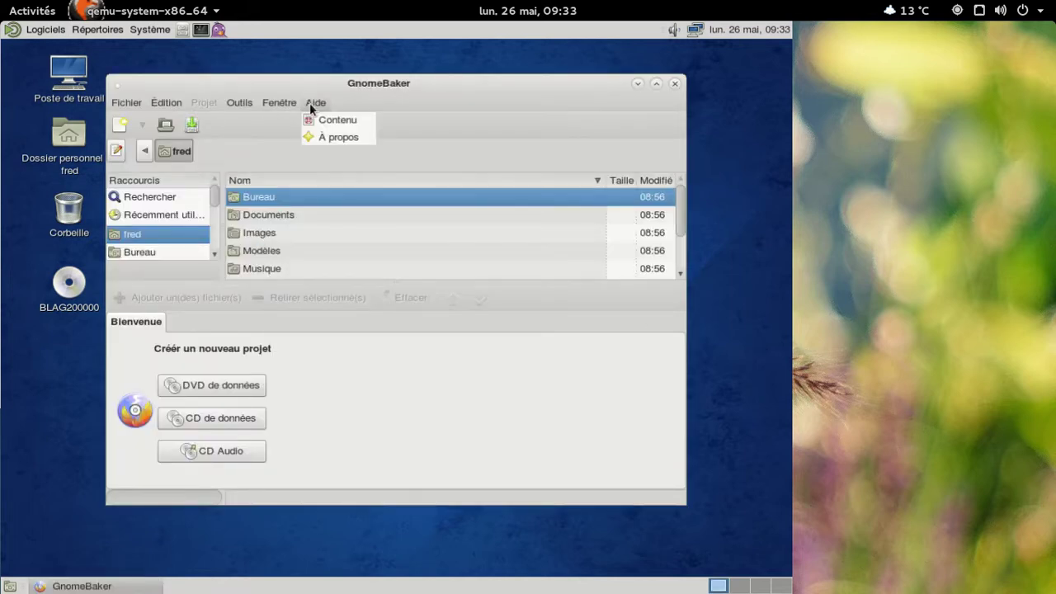
click(319, 135)
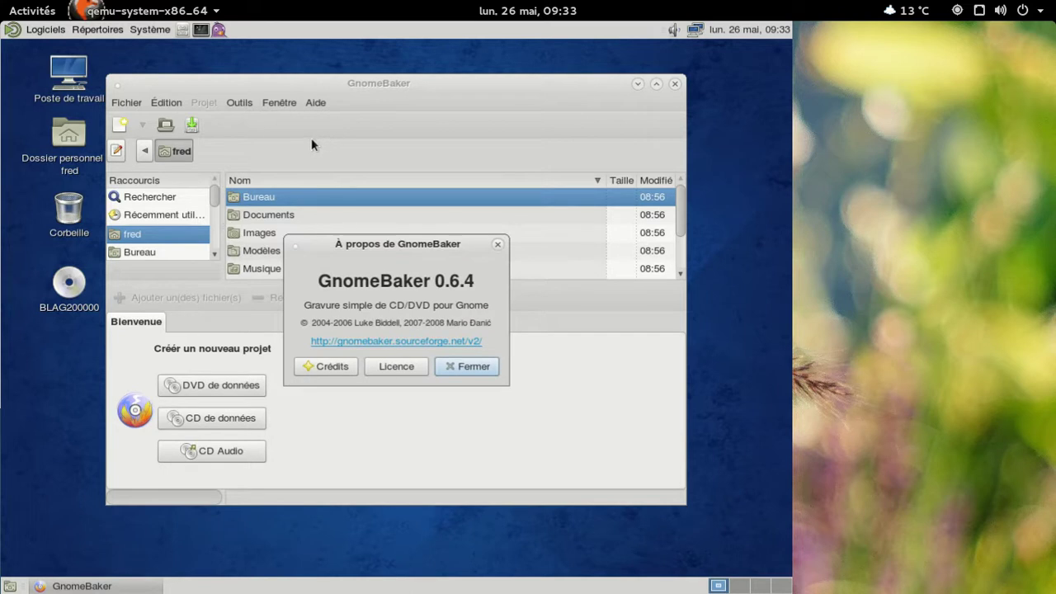
click(468, 370)
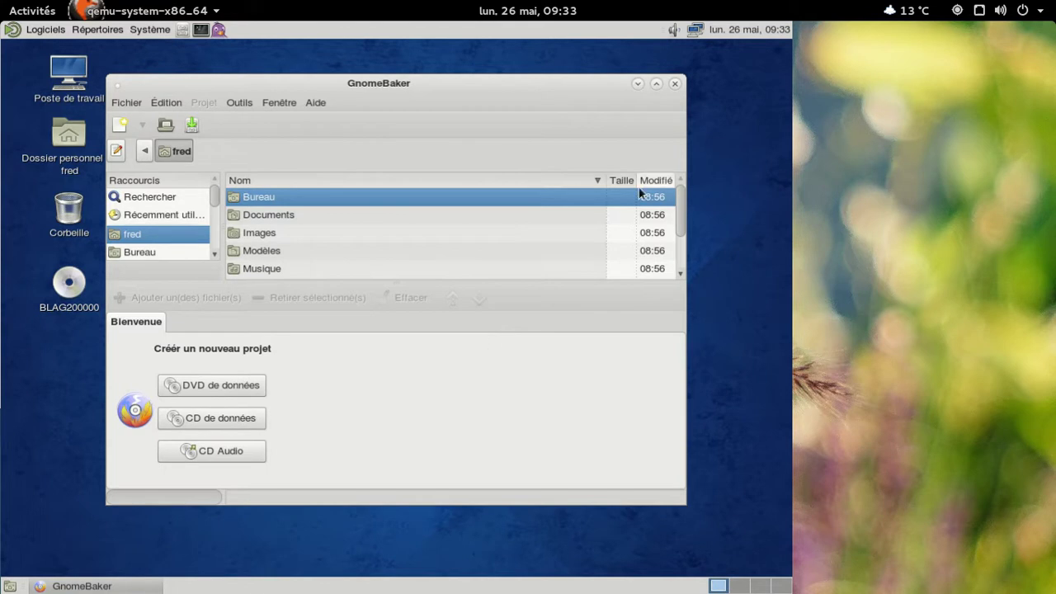
click(673, 84)
- Open Quod Libet and add the Musique folder from the home directory to its music library
click(61, 32)
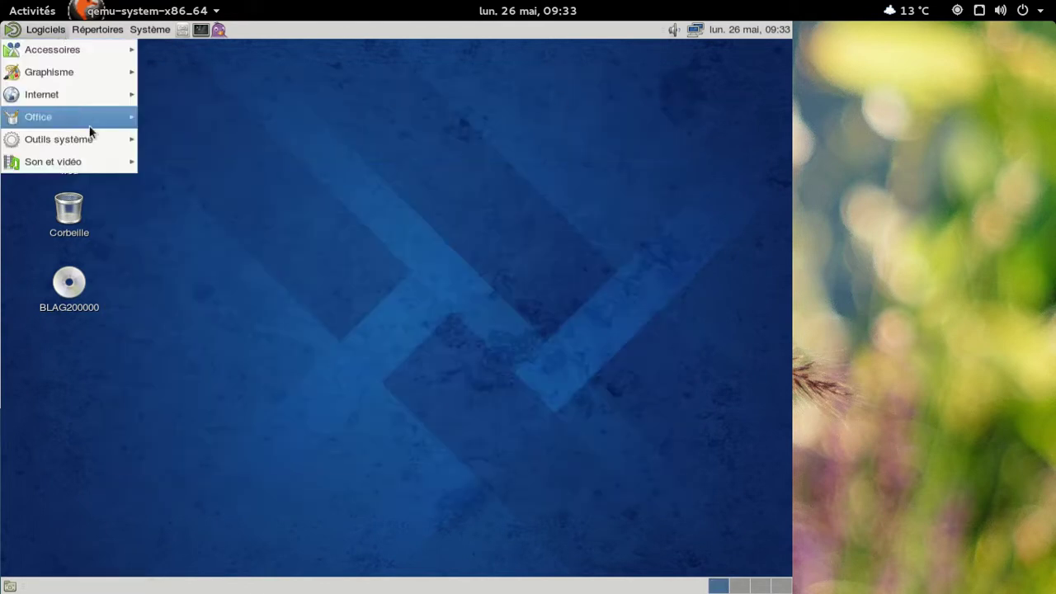
mouse_move(91, 162)
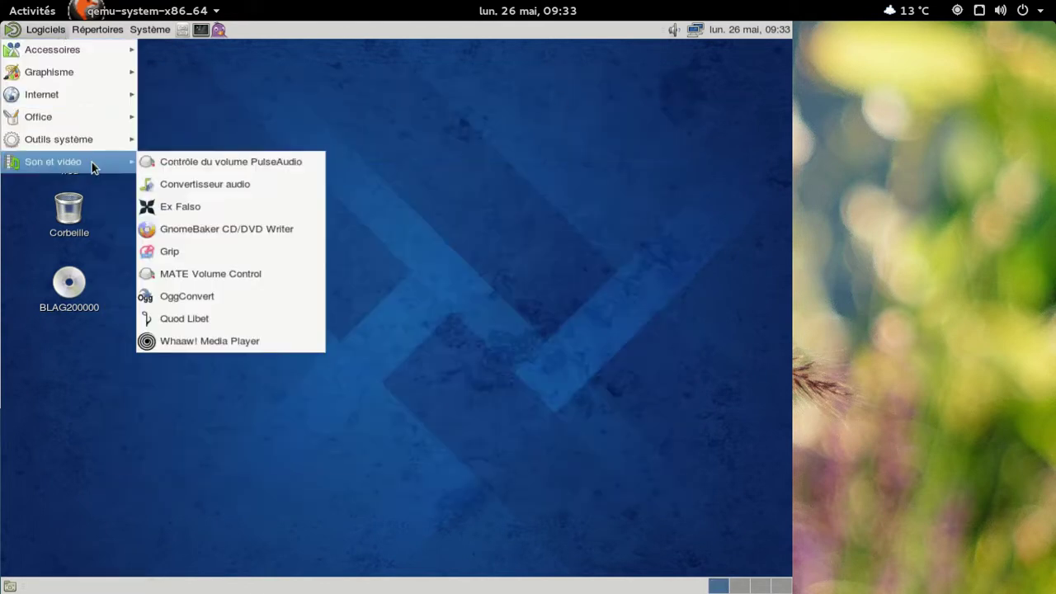
click(227, 318)
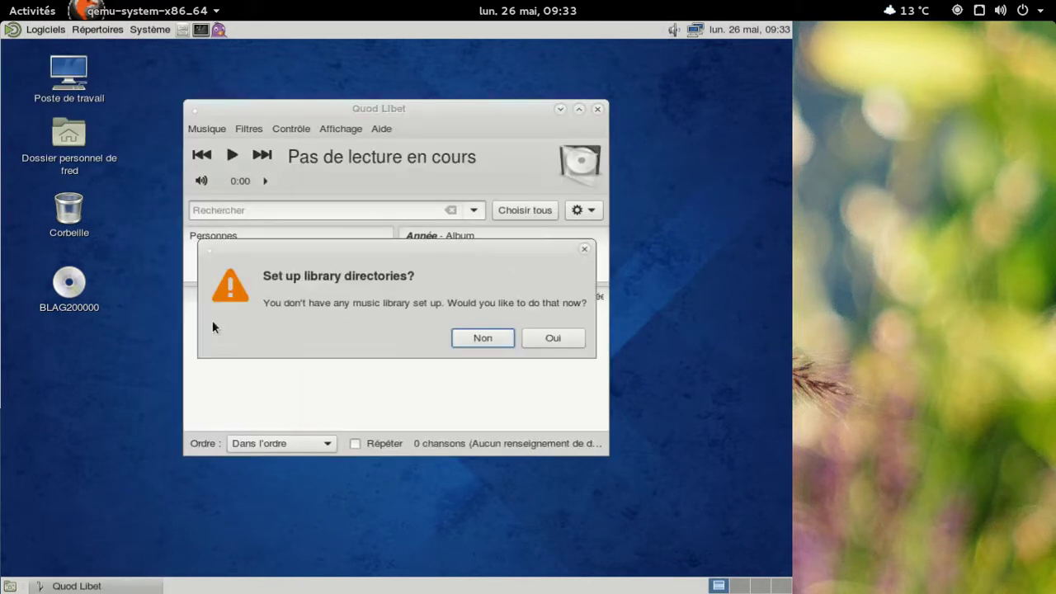
click(532, 337)
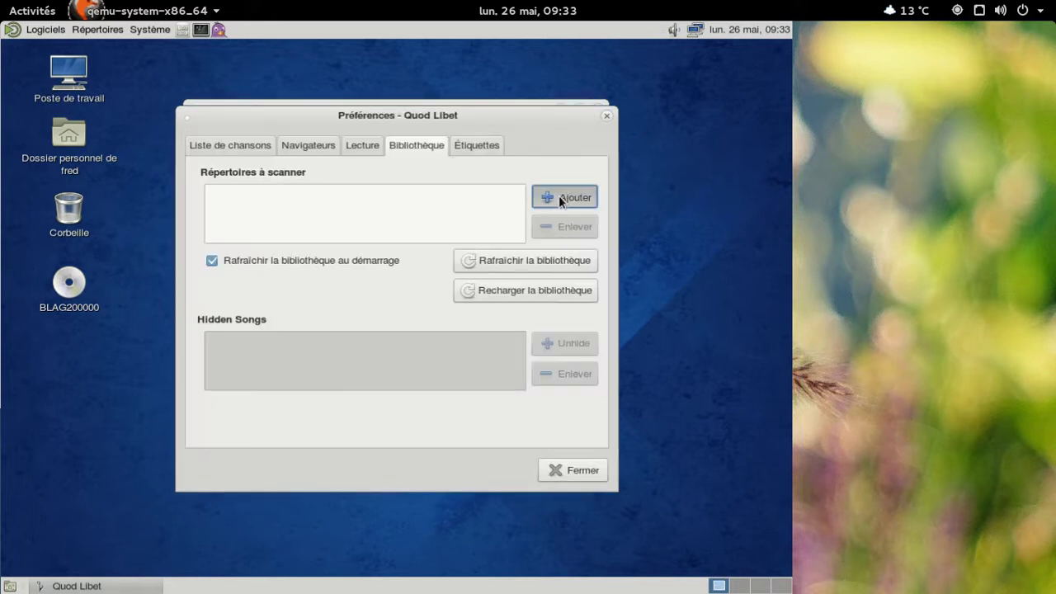
click(564, 197)
click(254, 238)
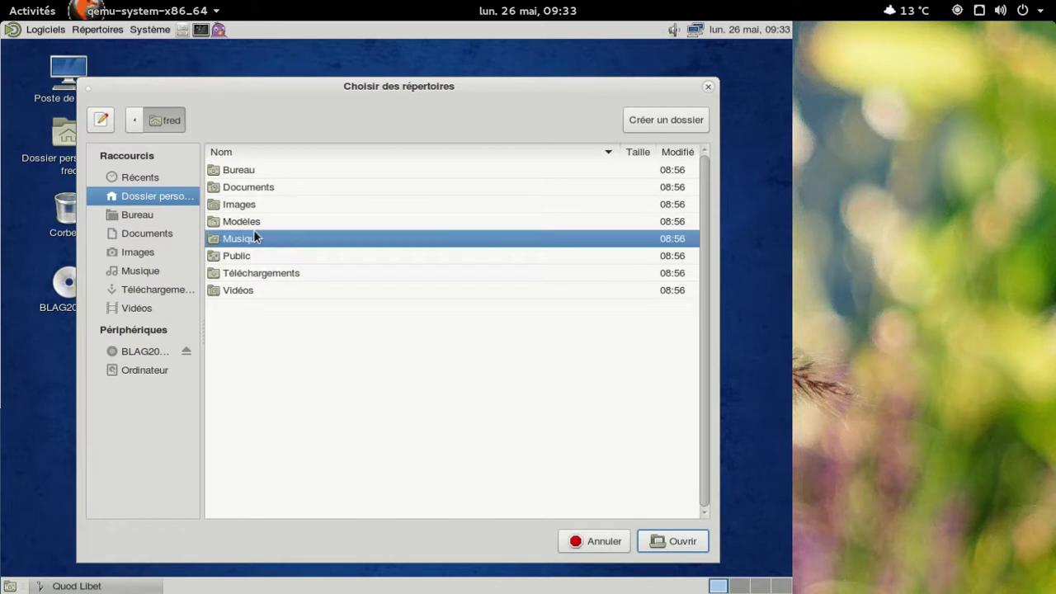
click(674, 541)
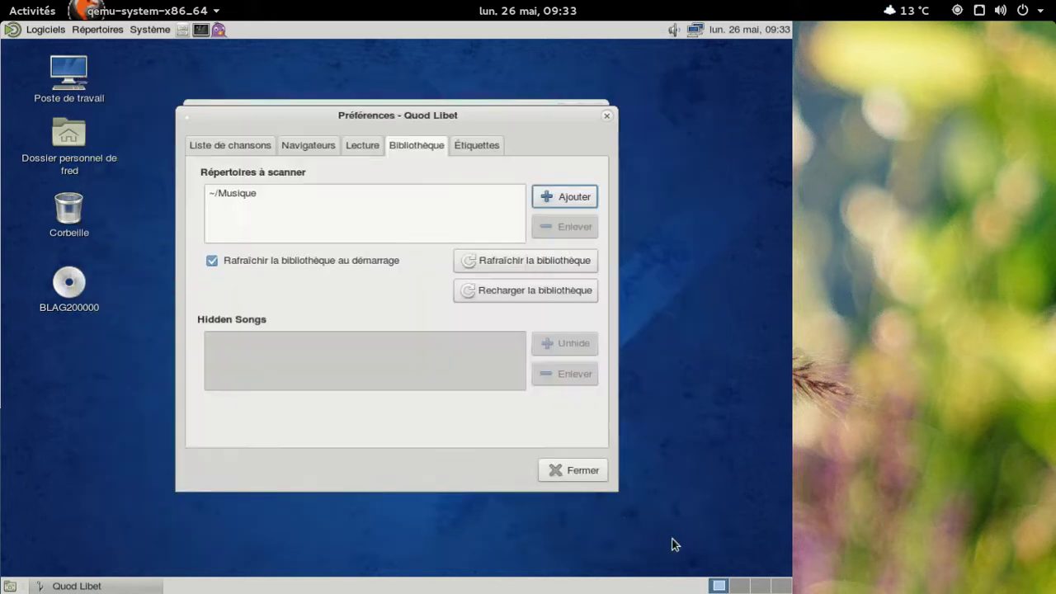
click(597, 476)
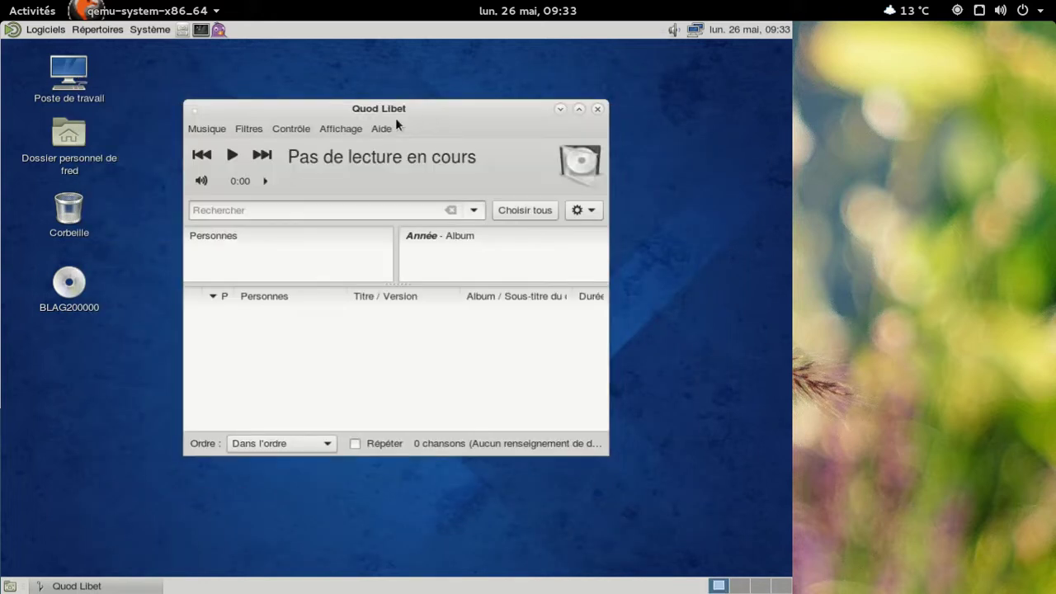
- Check Quod Libet's version information and supported formats, and close the player
click(381, 131)
click(394, 192)
click(381, 129)
click(401, 184)
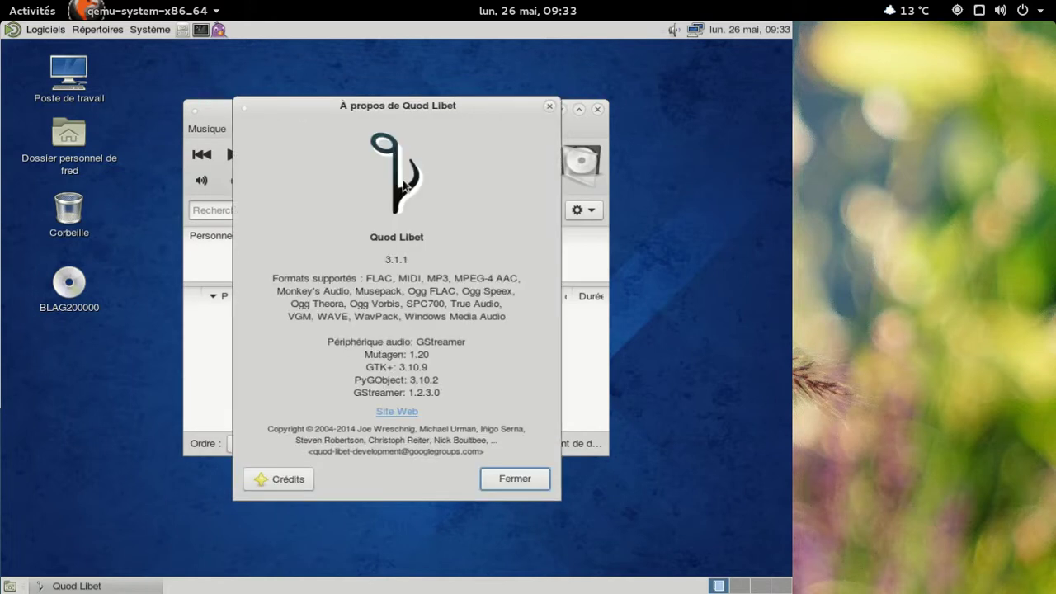
click(486, 485)
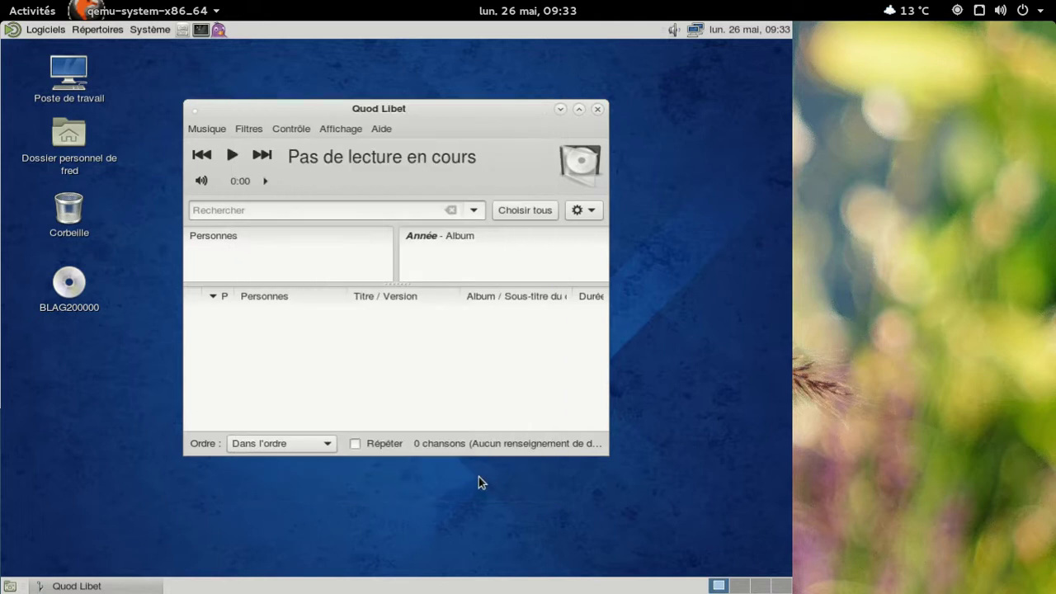
click(598, 109)
- Open the Midori web browser, enlarge its window, and reposition it on the desktop
click(51, 30)
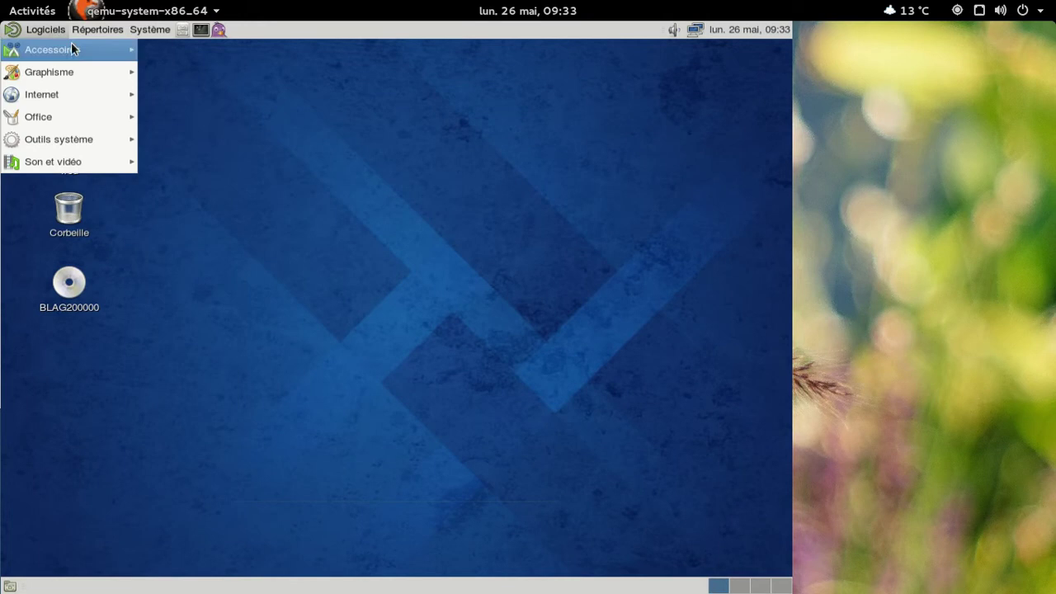
mouse_move(83, 94)
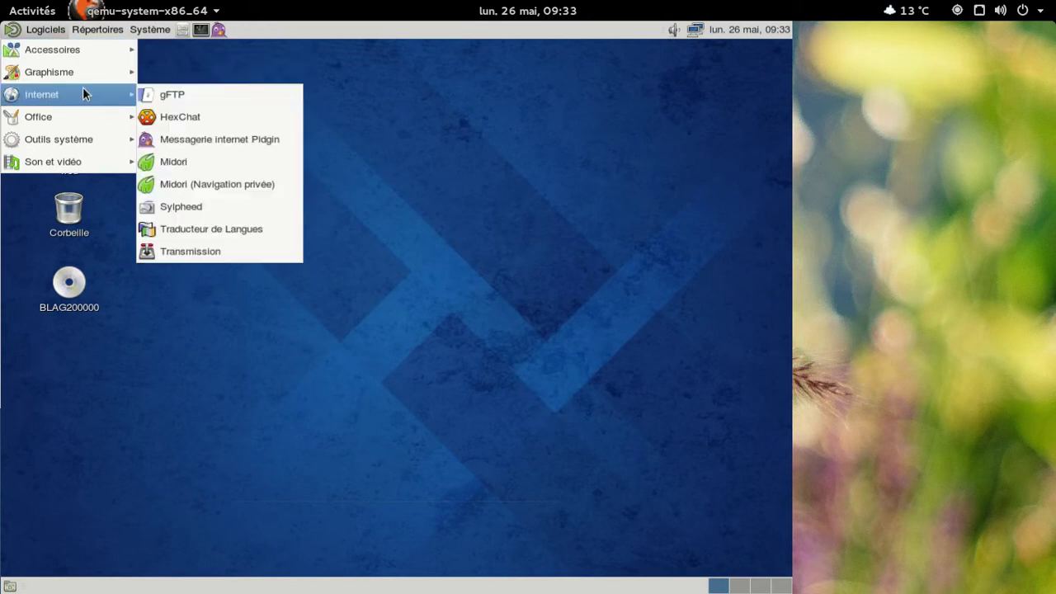
click(192, 164)
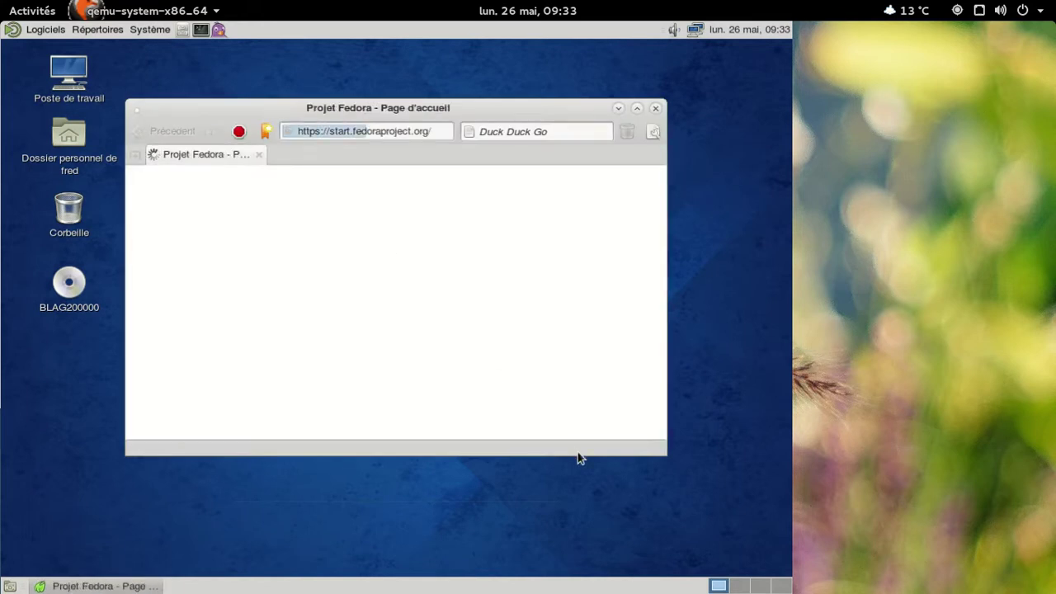
drag(669, 454, 730, 528)
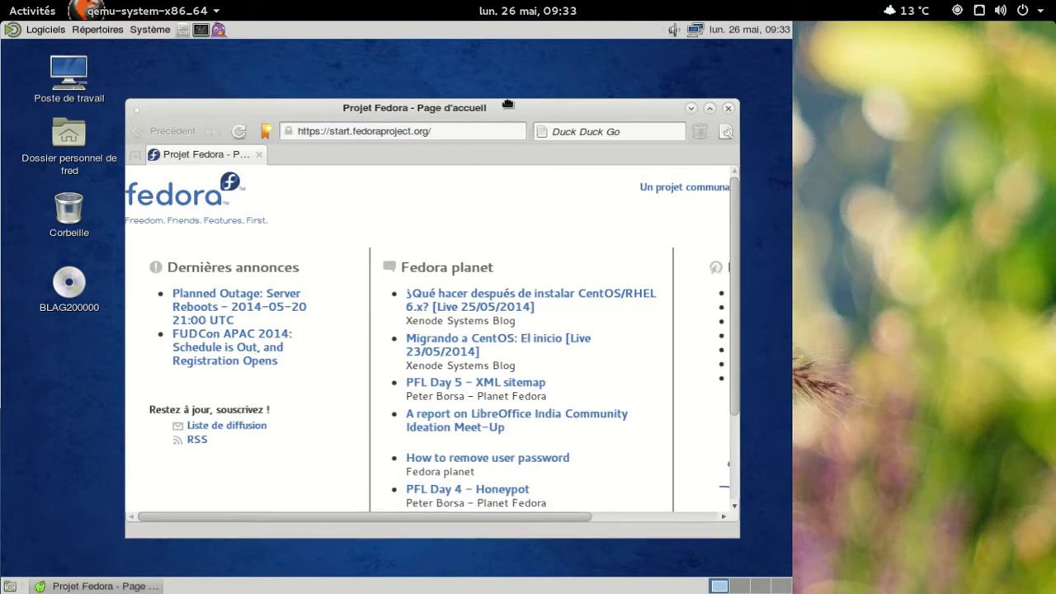
drag(508, 108, 490, 96)
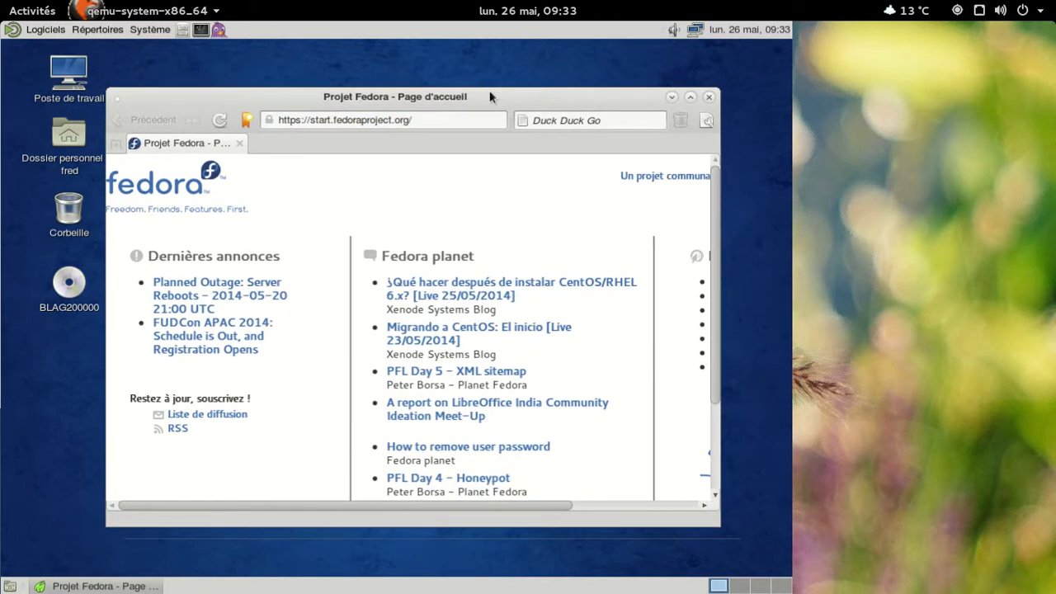
- Check Midori's version information and close the dialog
click(707, 124)
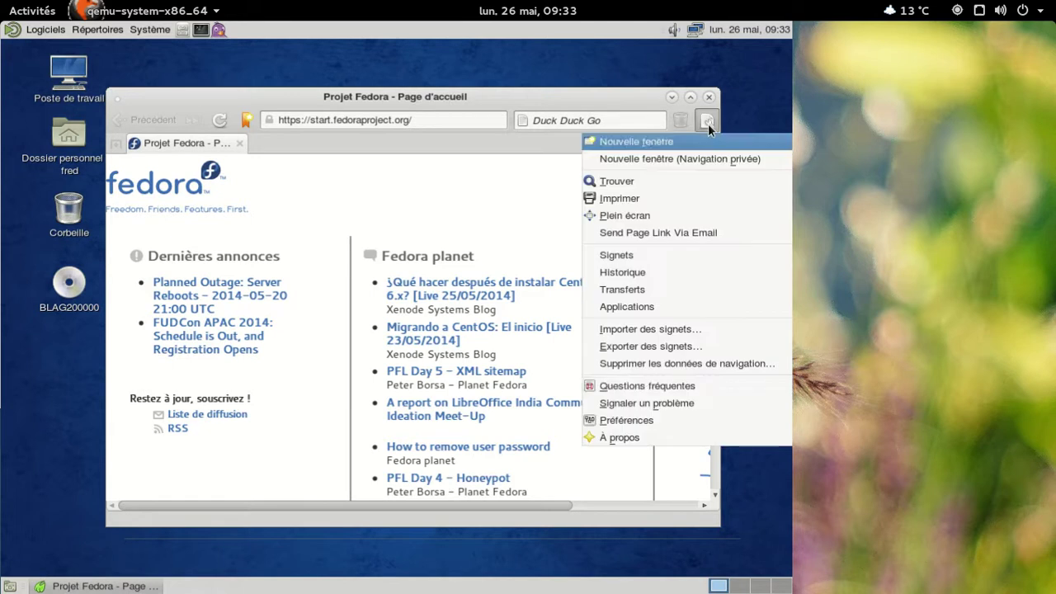
click(682, 435)
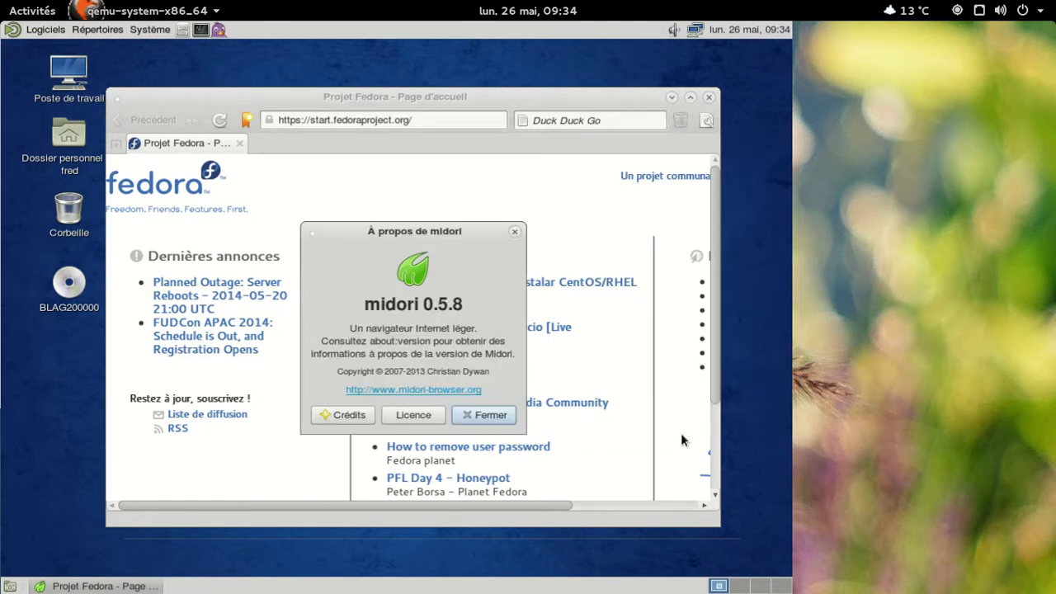
click(490, 416)
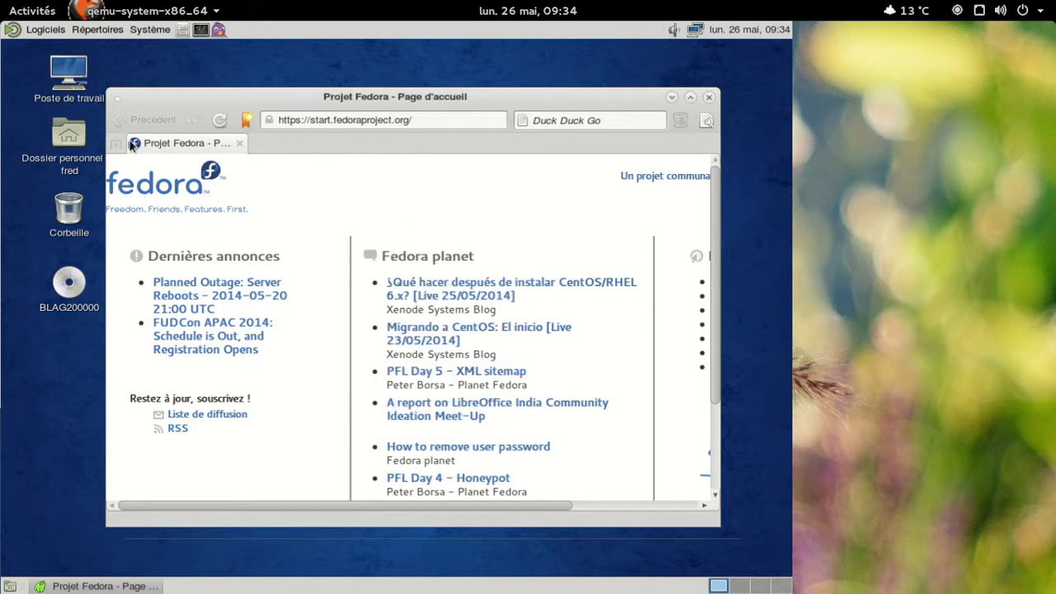
- Search DuckDuckGo for "blag linux" in a new browser tab and open the blagblagblag.org result
double_click(286, 141)
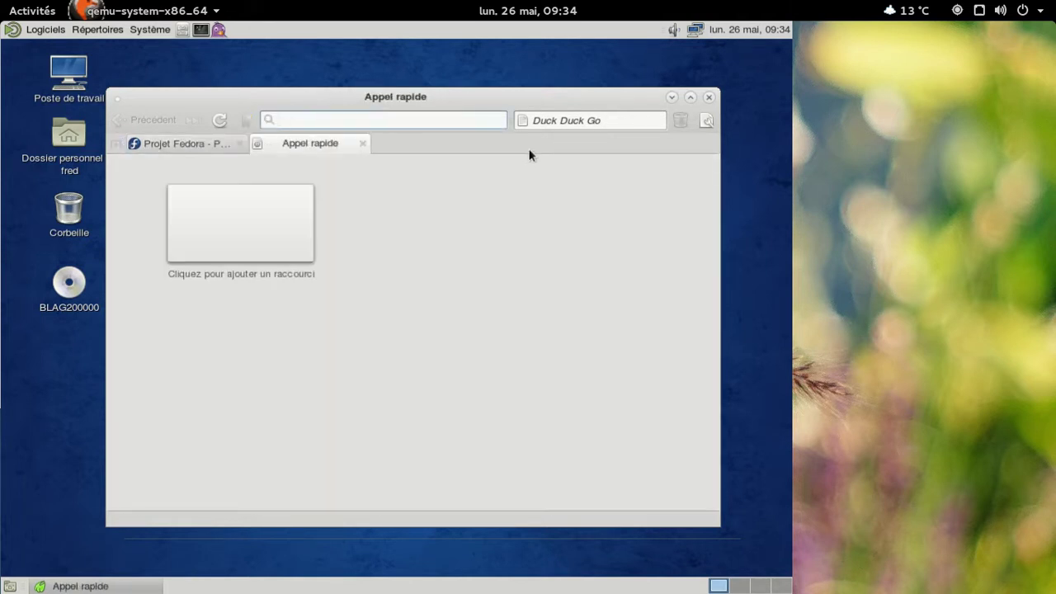
click(557, 121)
text(blag linux)
key(Return)
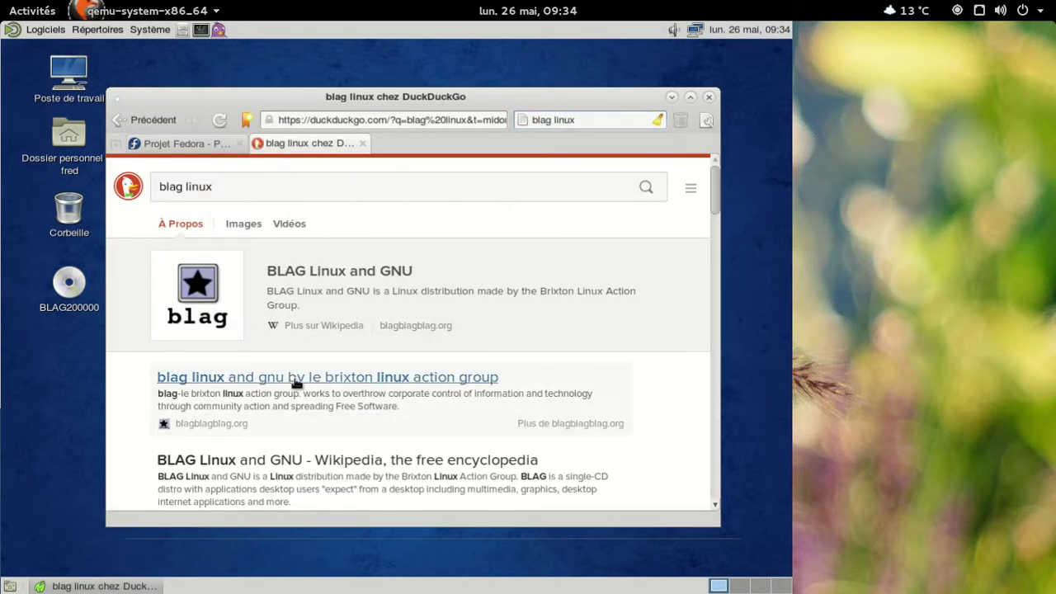
click(296, 380)
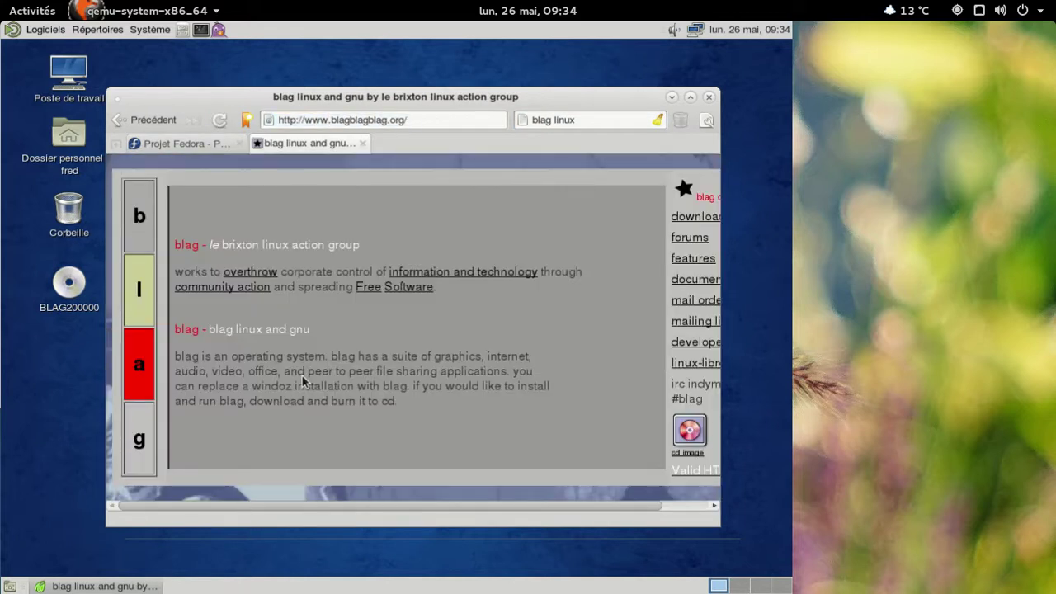
- Move and enlarge the browser window to fit the BLAG website, and open the site's download page
drag(414, 98, 361, 74)
drag(665, 501, 735, 539)
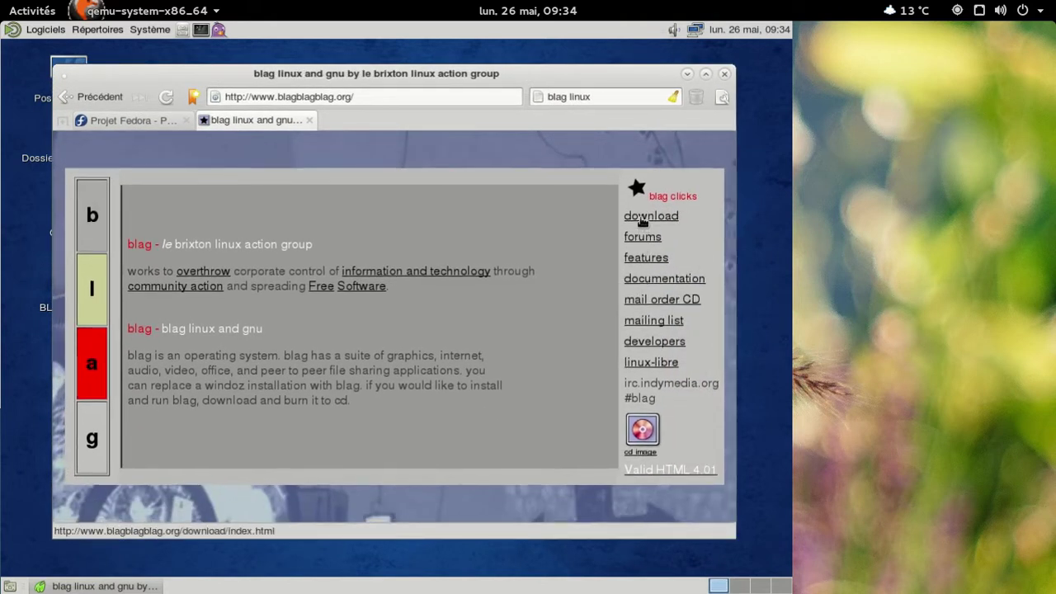
click(642, 217)
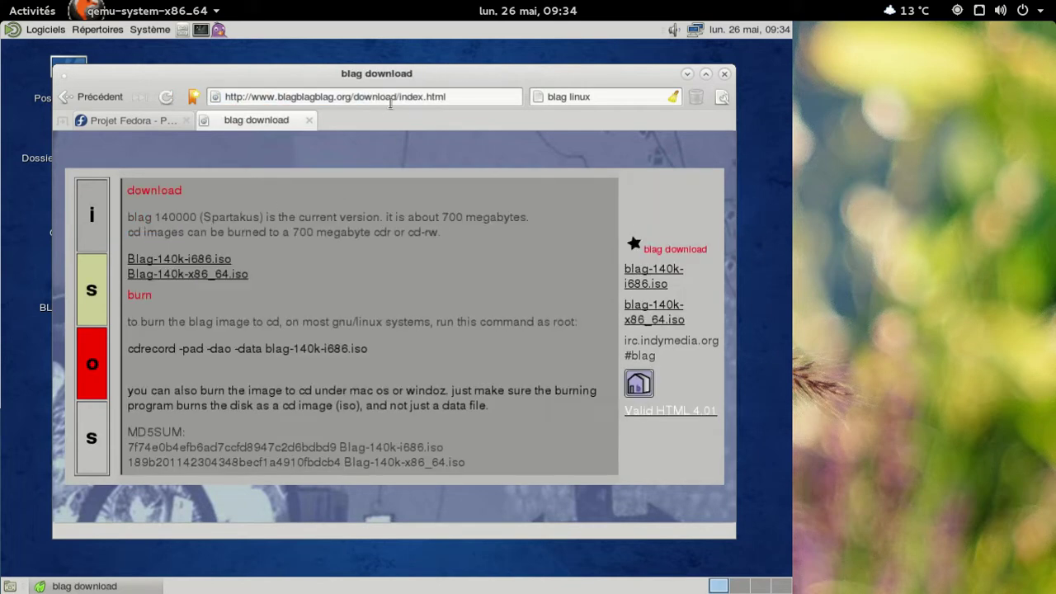
- Open altermusique.org in a new browser tab and close the Projet Fedora and blag download tabs
click(66, 120)
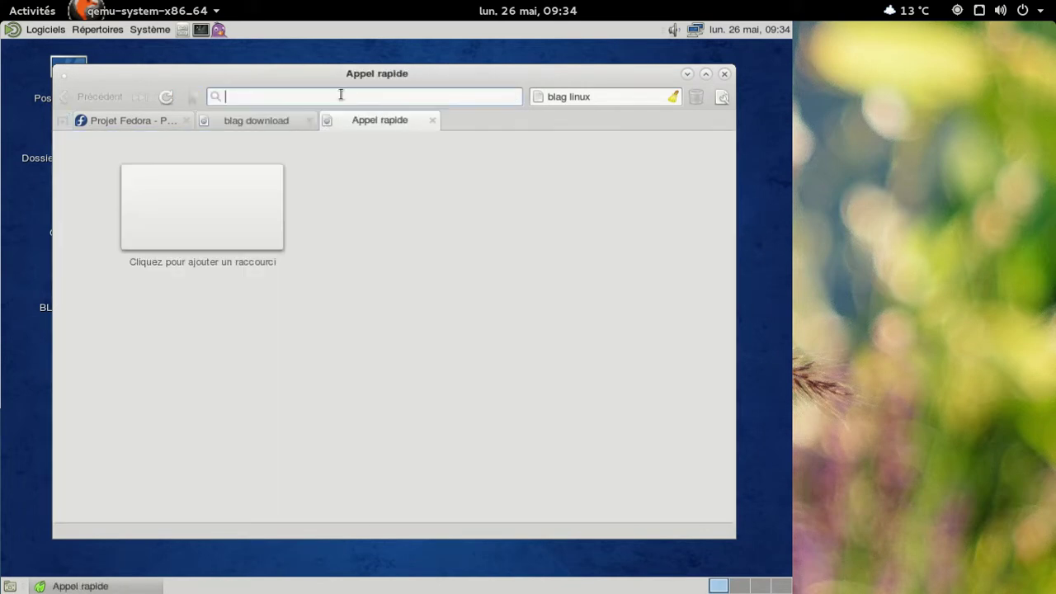
text(altermu)
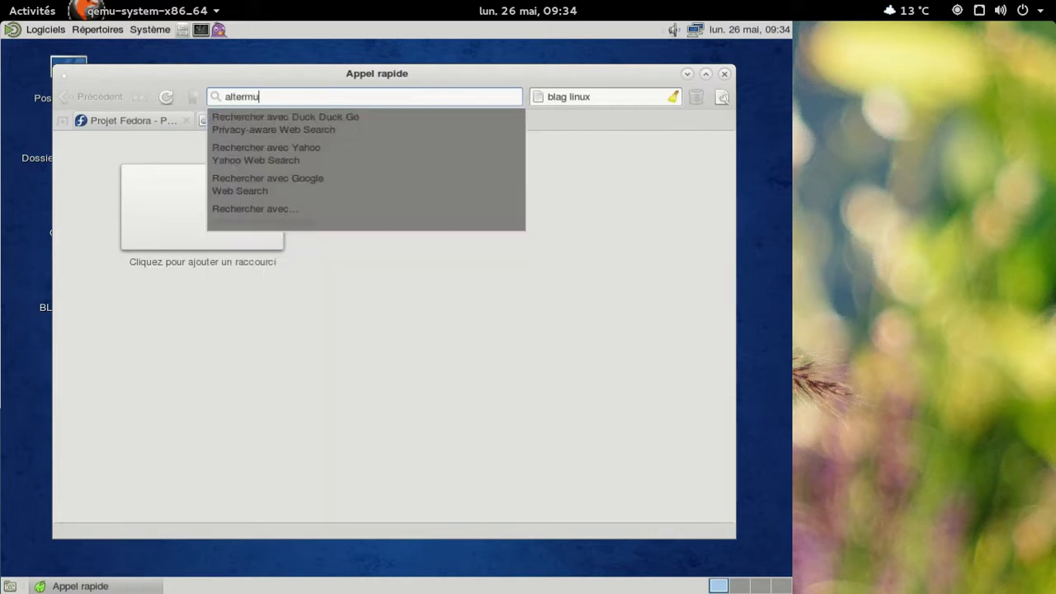
text(sique.org)
key(Return)
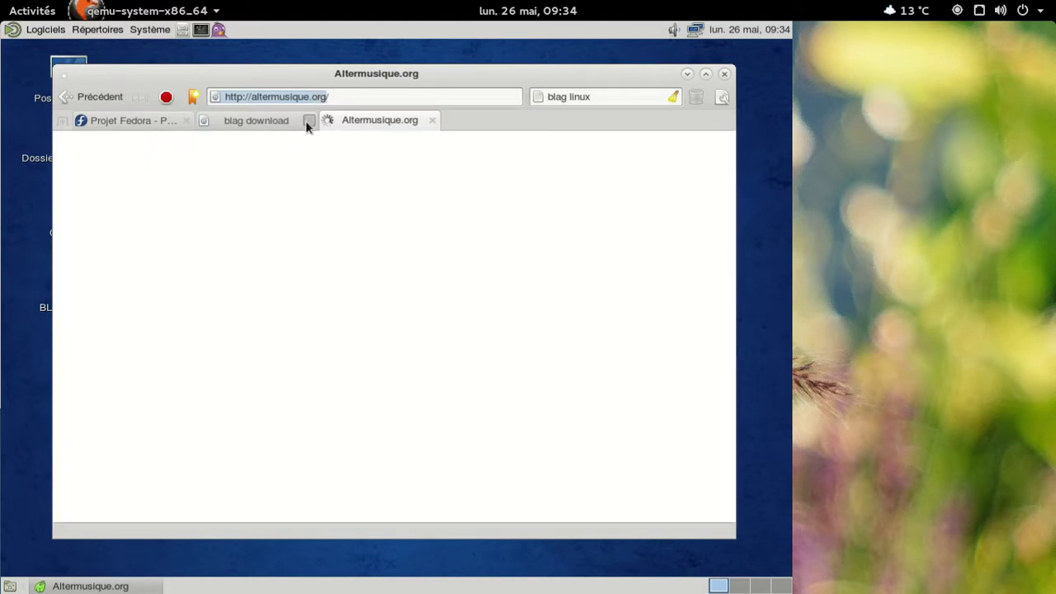
click(307, 121)
click(189, 121)
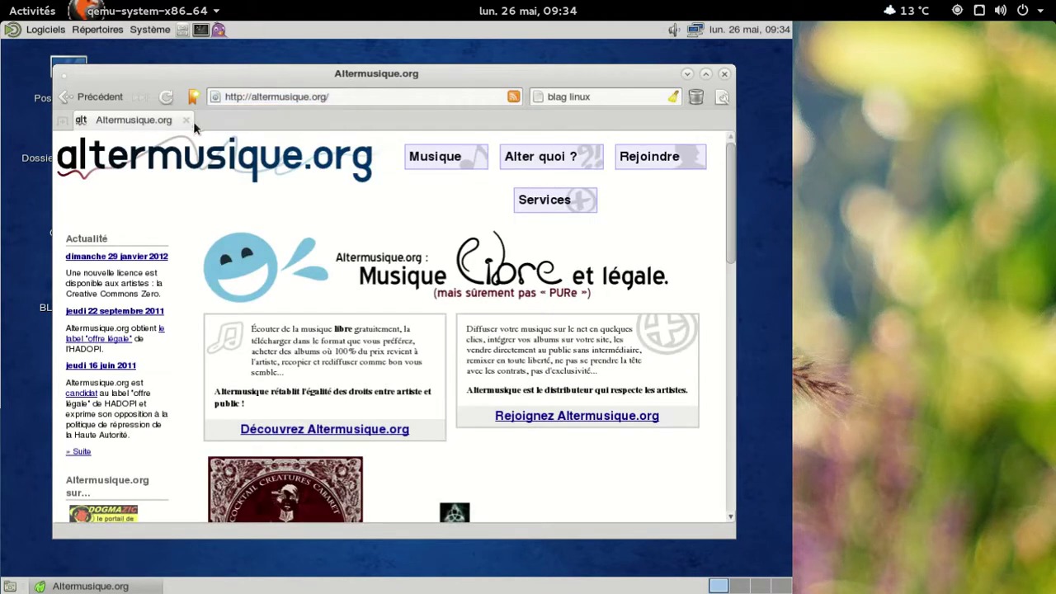
- Open the page of the album The Cocktail Creatures Cabaret of Evelyn Debelle from the Altermusique home page
scroll(416, 254, down, 3)
scroll(413, 254, down, 2)
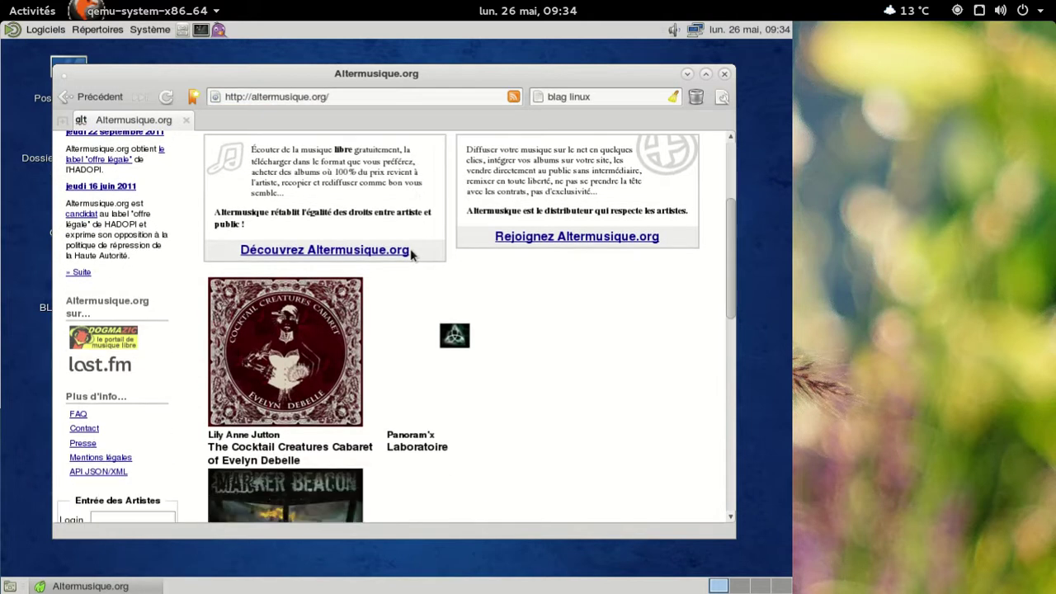
click(315, 360)
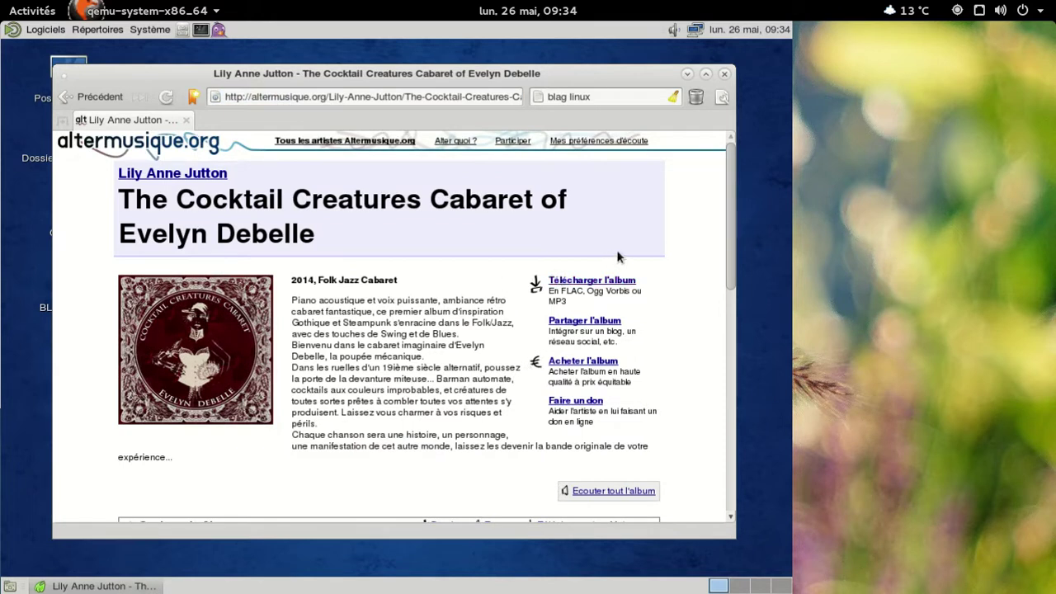
- Examine the album's track list and download formats, view the FLAC download page, and return to the album page
scroll(646, 246, down, 5)
scroll(647, 243, down, 5)
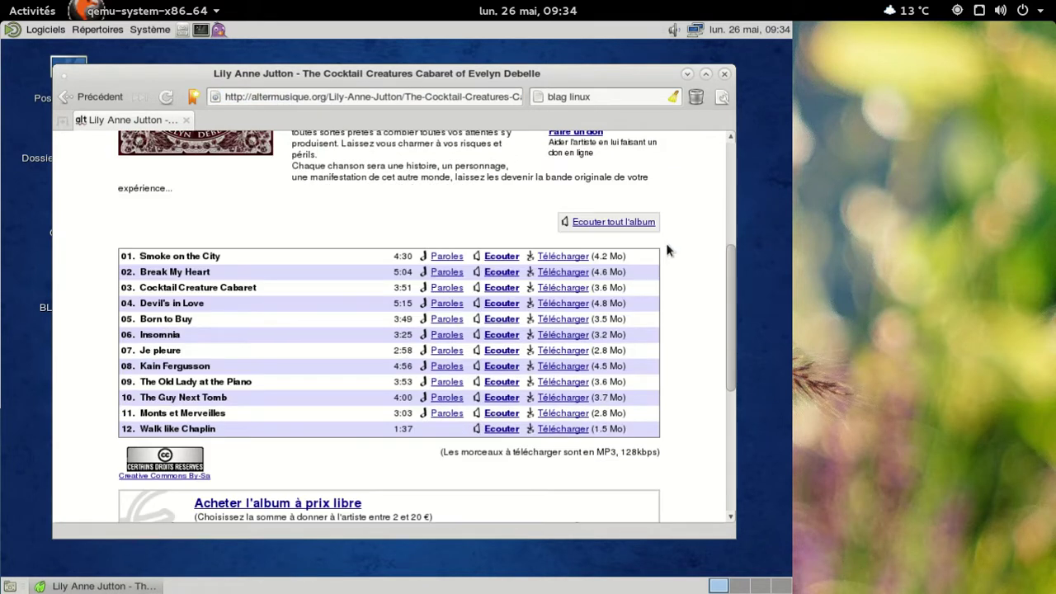
scroll(668, 251, down, 3)
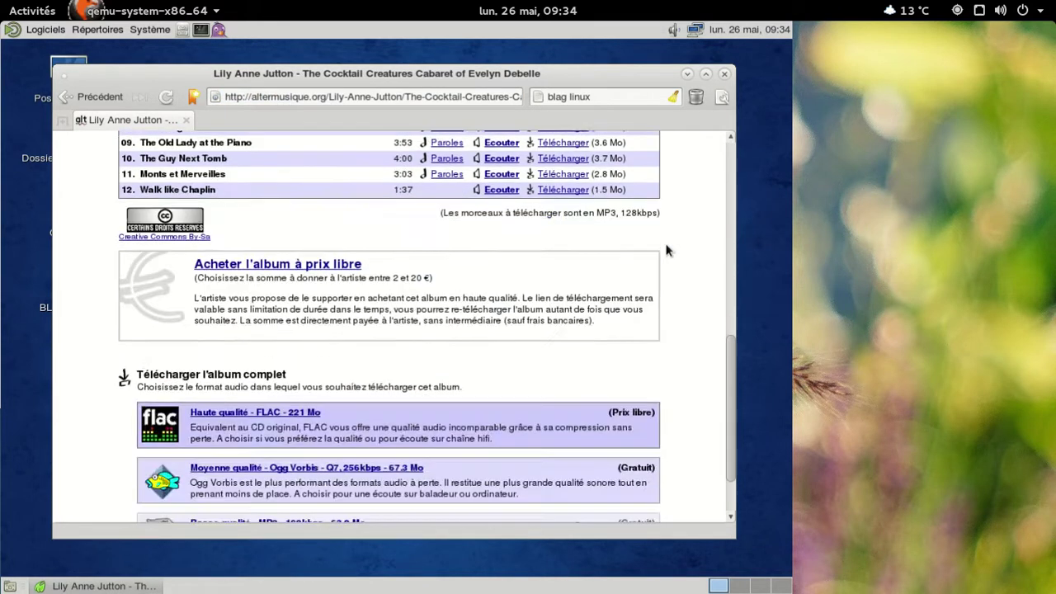
scroll(668, 251, down, 1)
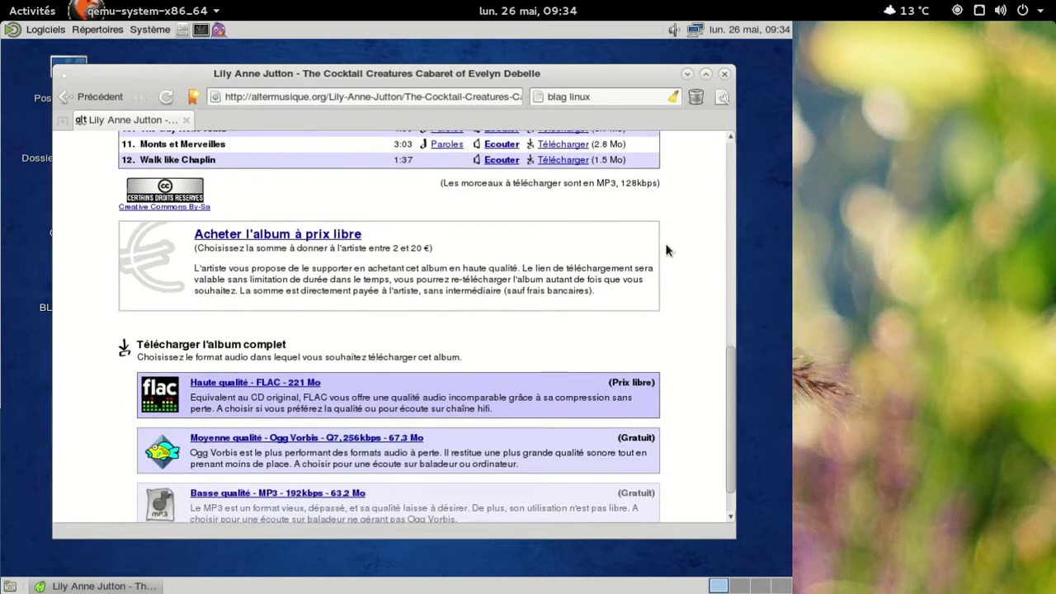
scroll(668, 251, down, 1)
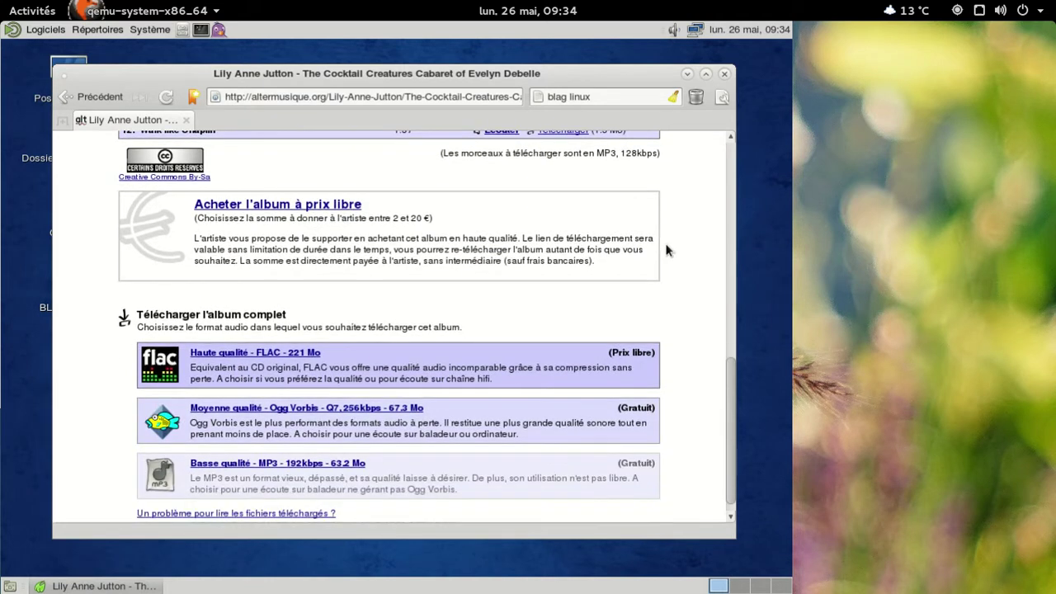
click(268, 357)
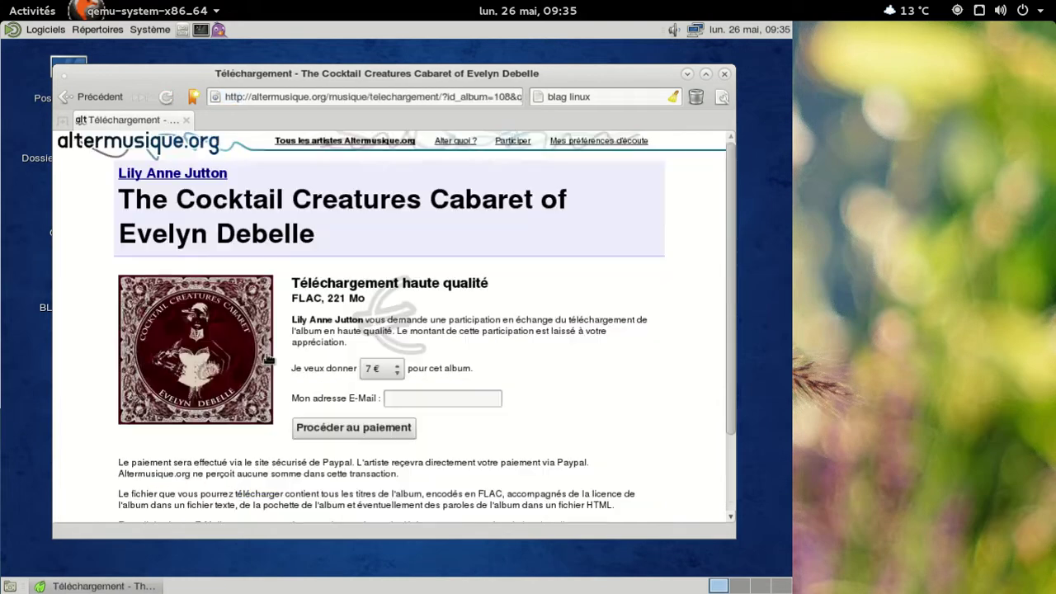
scroll(609, 362, down, 3)
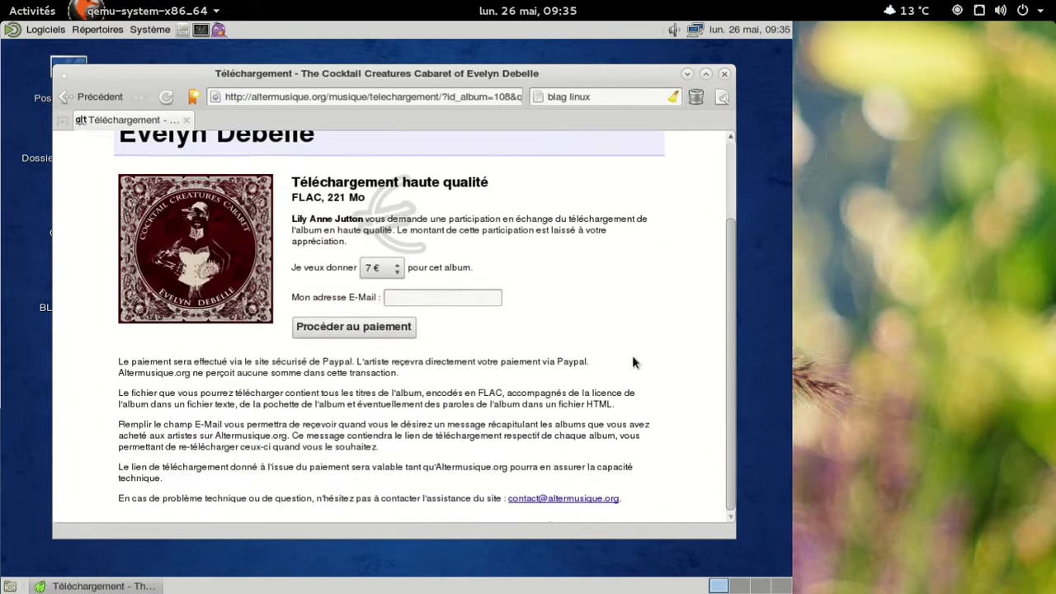
click(65, 96)
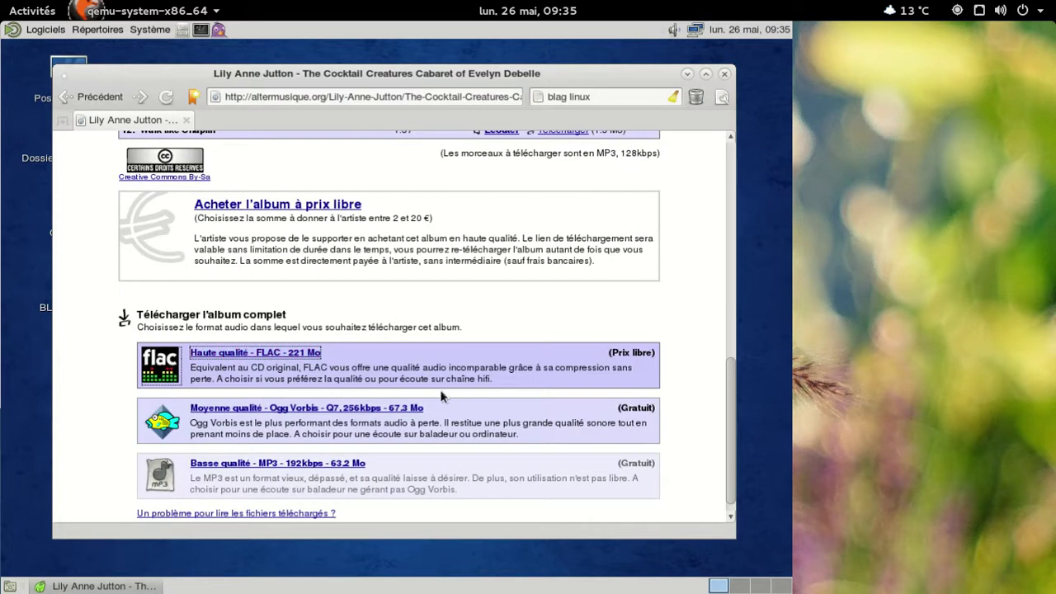
- Download the medium-quality Ogg Vorbis version of the album as a tar archive into the Téléchargements folder
click(373, 408)
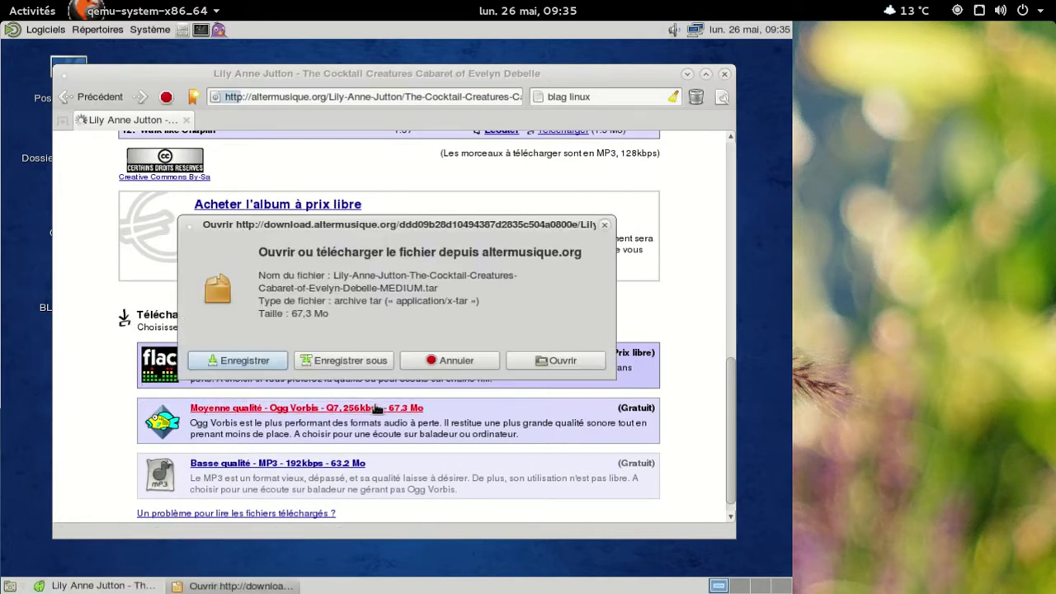
click(320, 359)
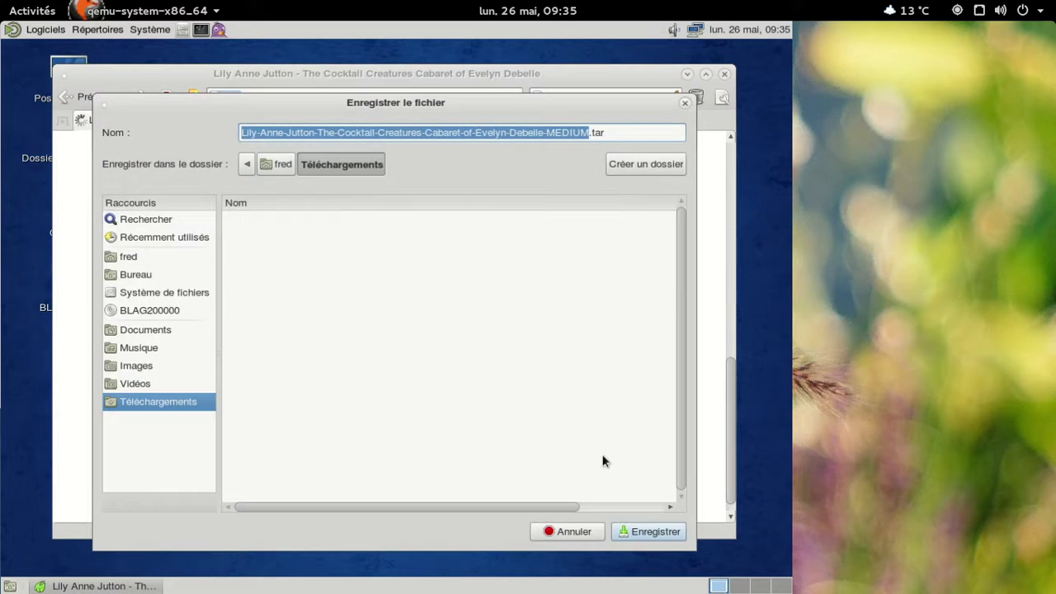
click(633, 532)
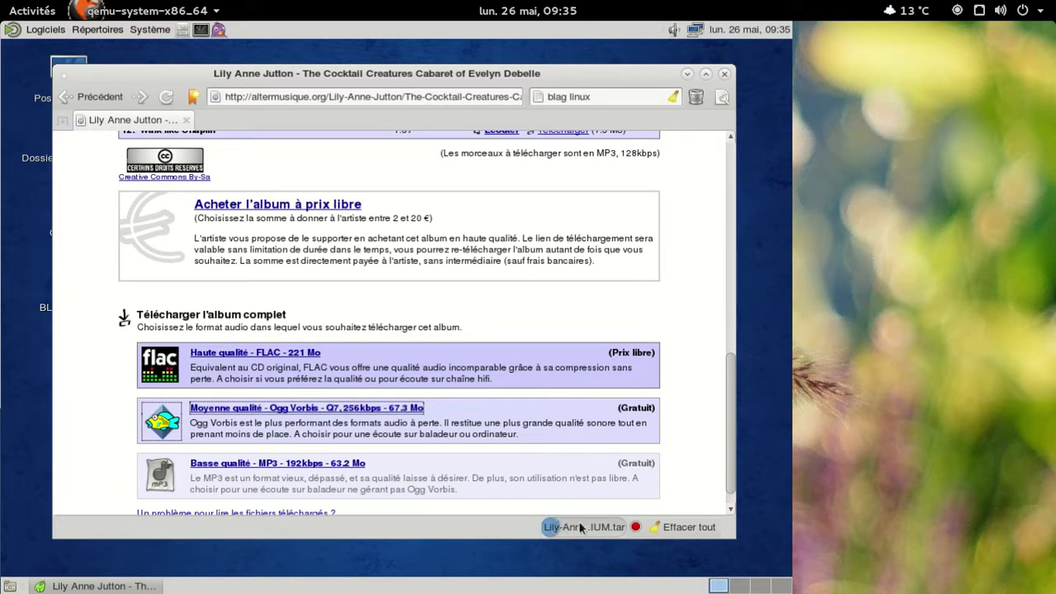
- Download the low-quality MP3 version of the album as a zip archive into the Téléchargements folder
scroll(472, 388, down, 1)
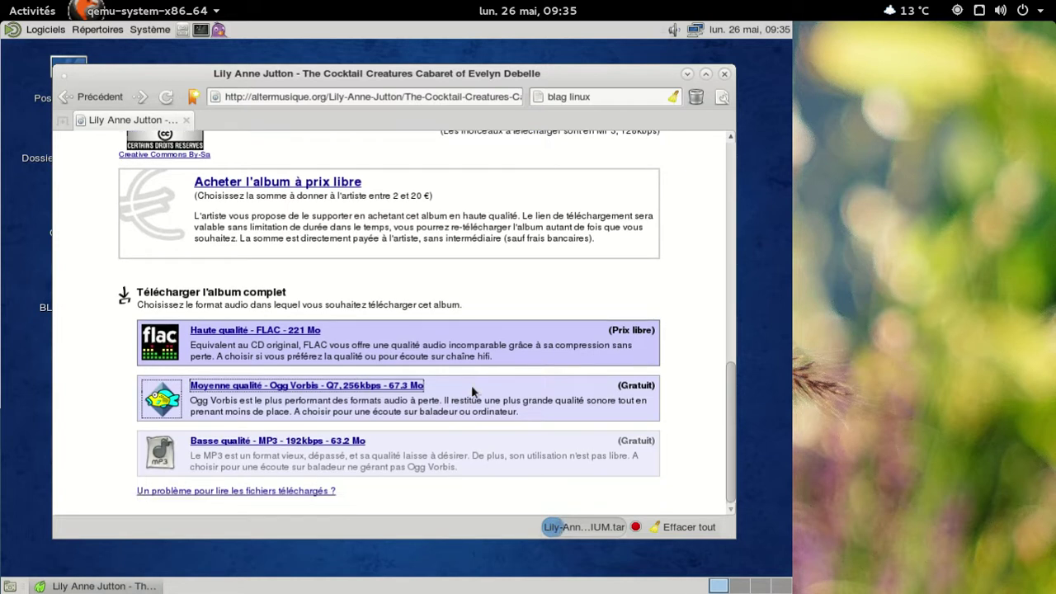
click(250, 443)
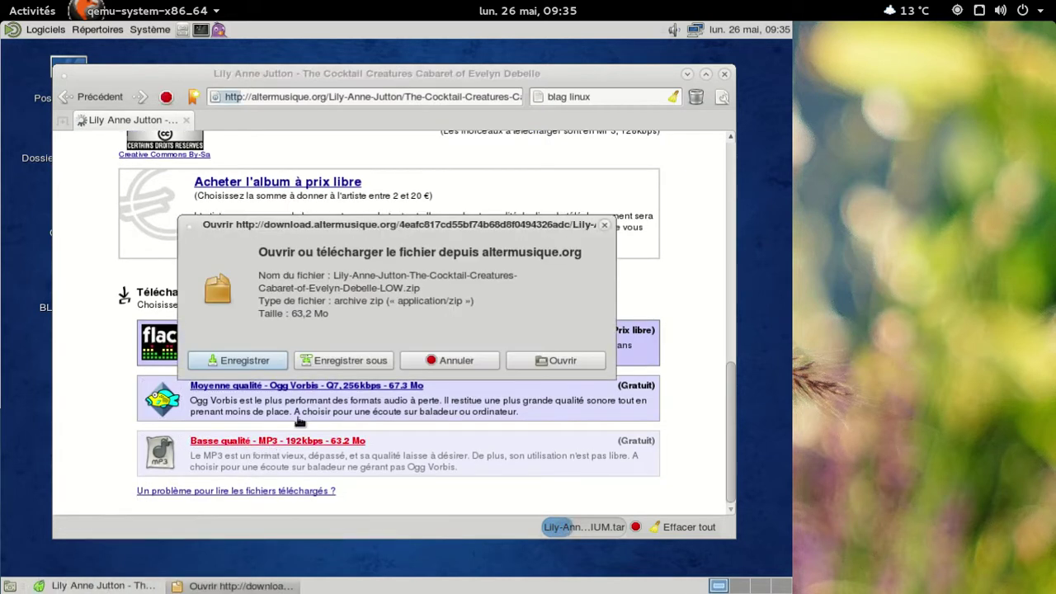
click(318, 360)
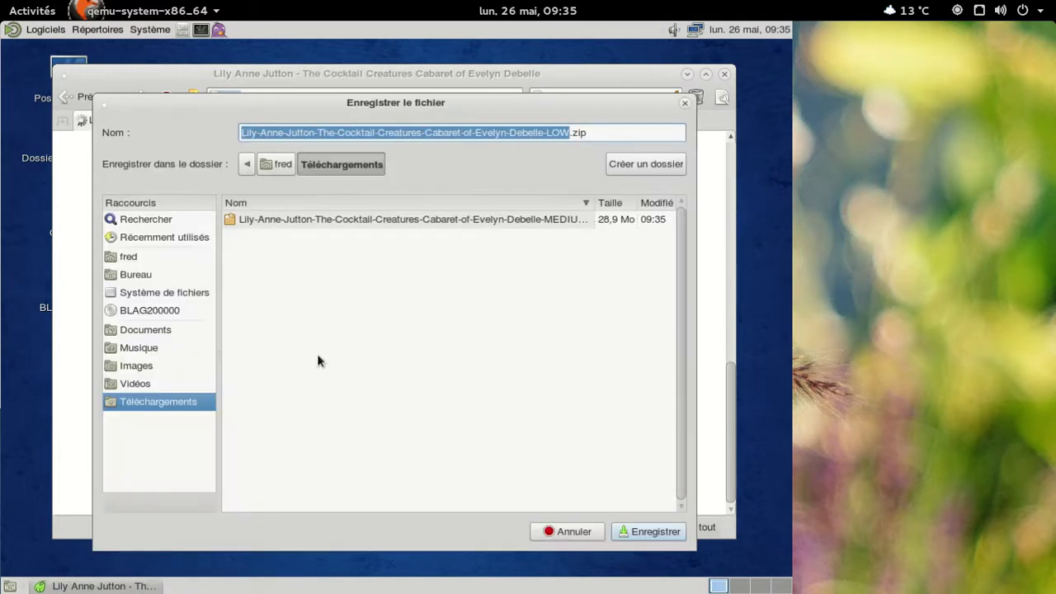
click(674, 533)
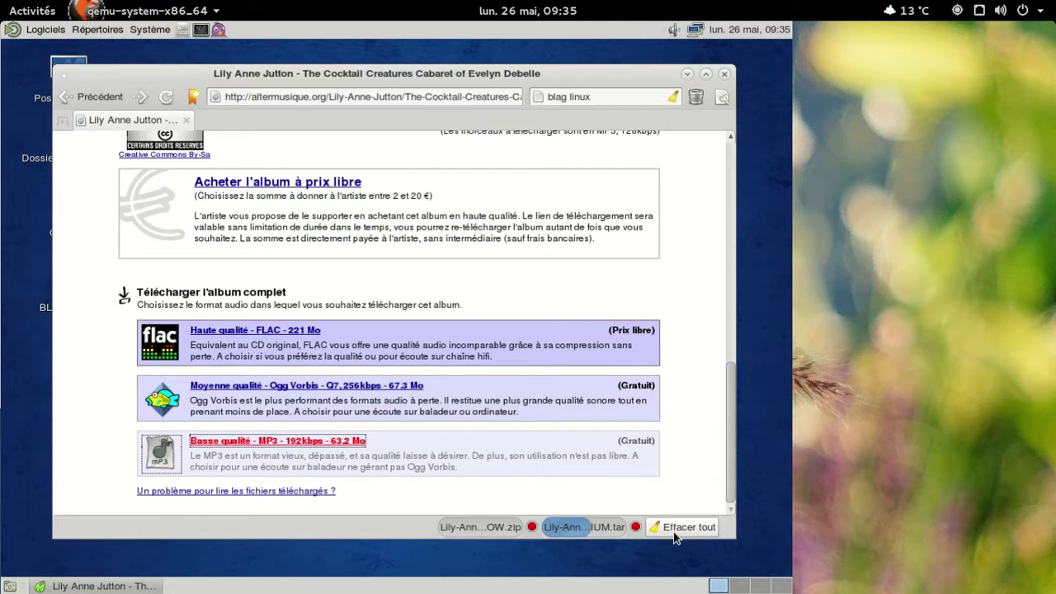
- Widen the browser window slightly and open distrowatch.com in a new tab
drag(735, 368, 741, 148)
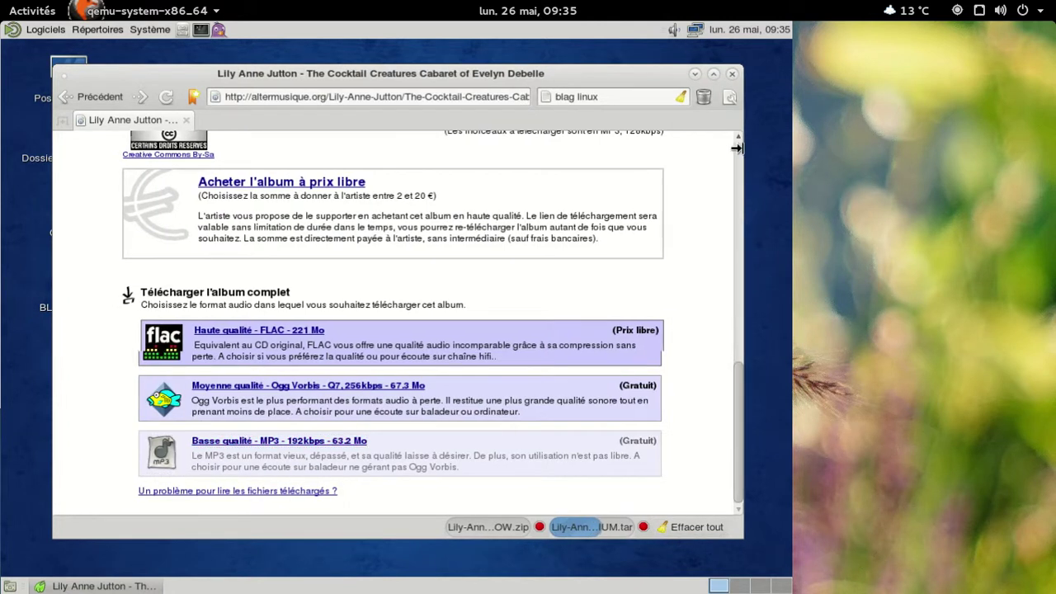
click(68, 123)
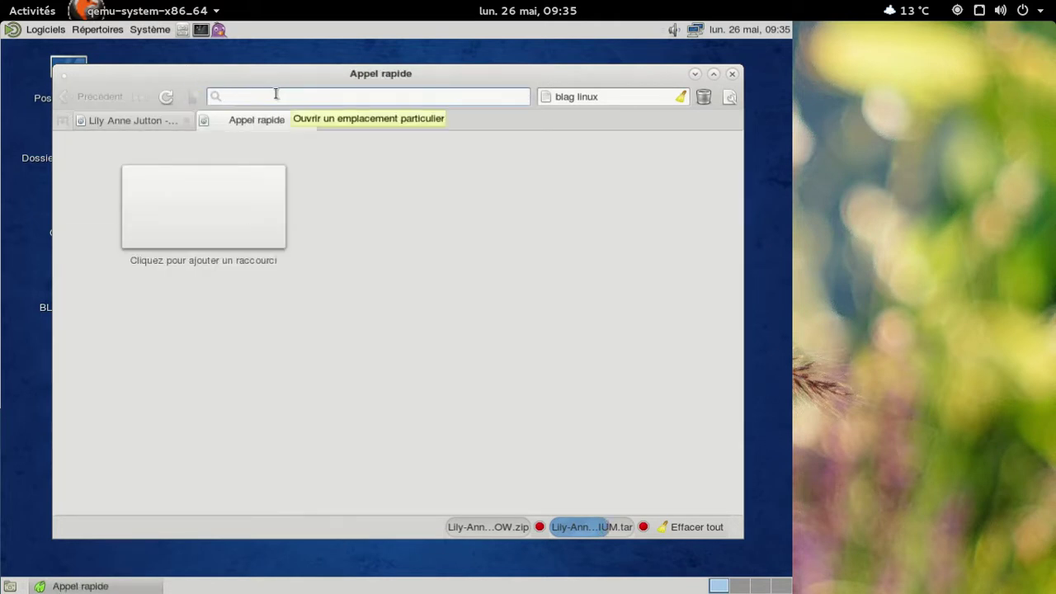
text(distrowatch)
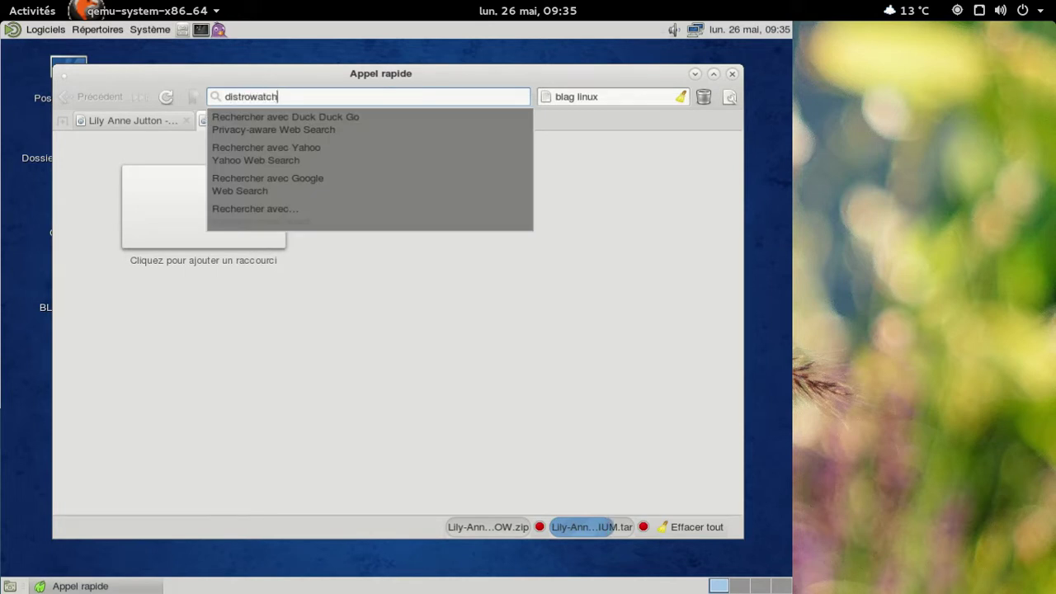
text(.com)
key(Return)
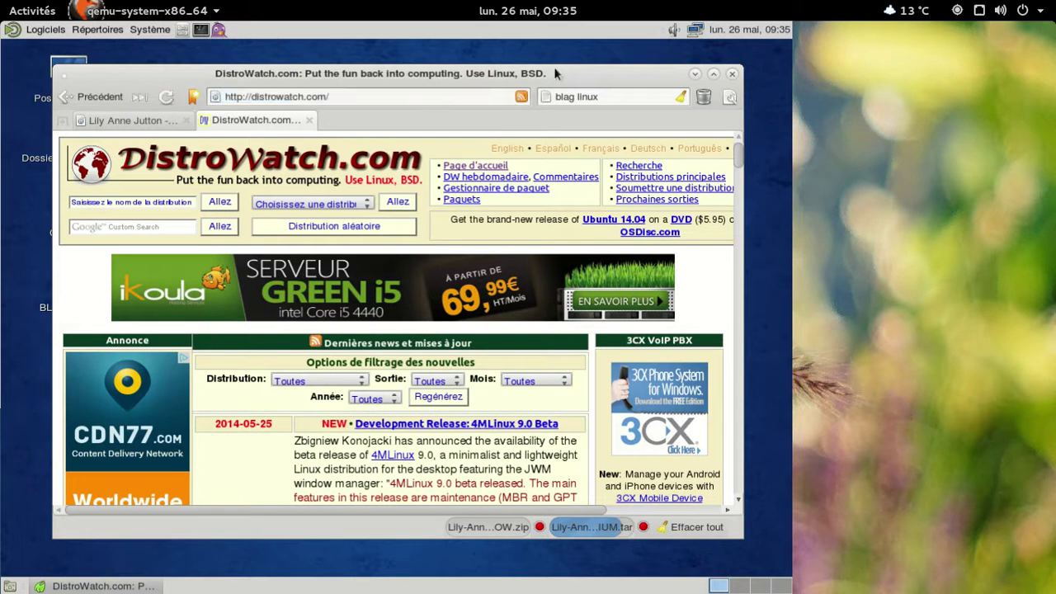
- View the privacy settings in Midori's preferences, enable the Bloqueur de publicités extension, and close the preferences
click(729, 99)
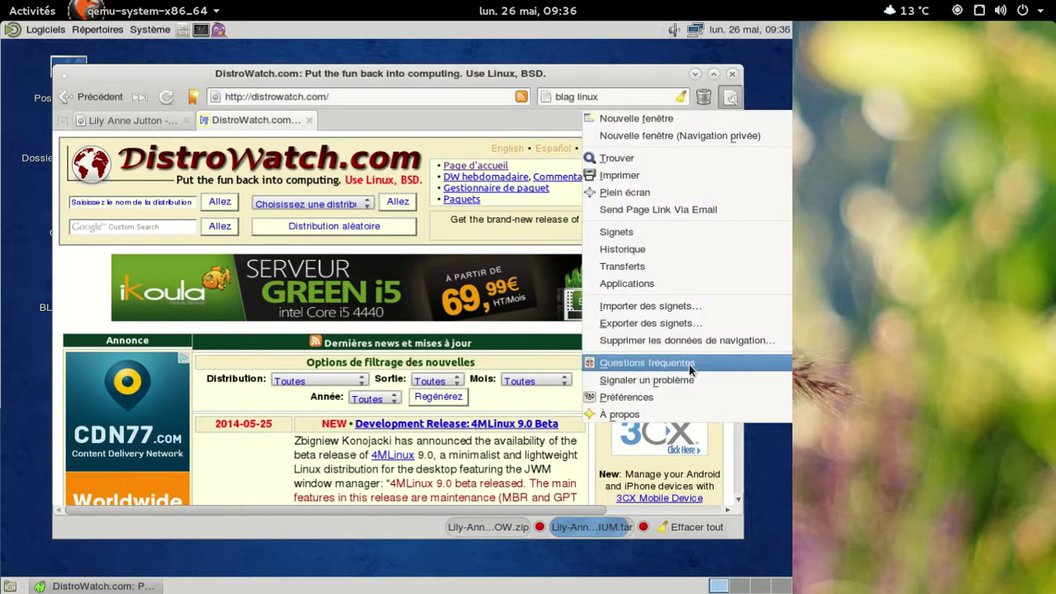
click(663, 398)
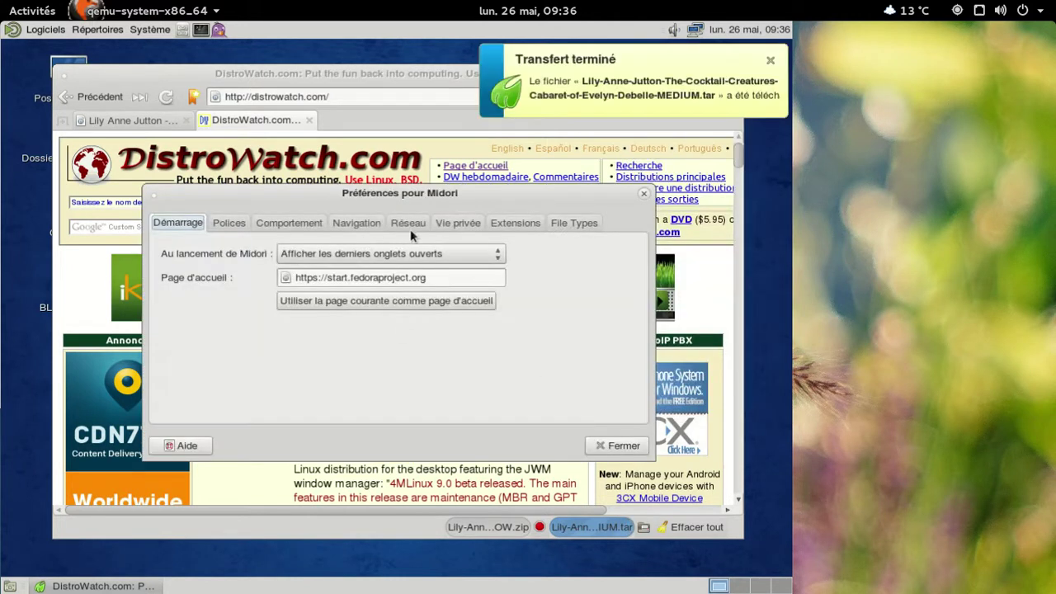
click(770, 60)
click(459, 225)
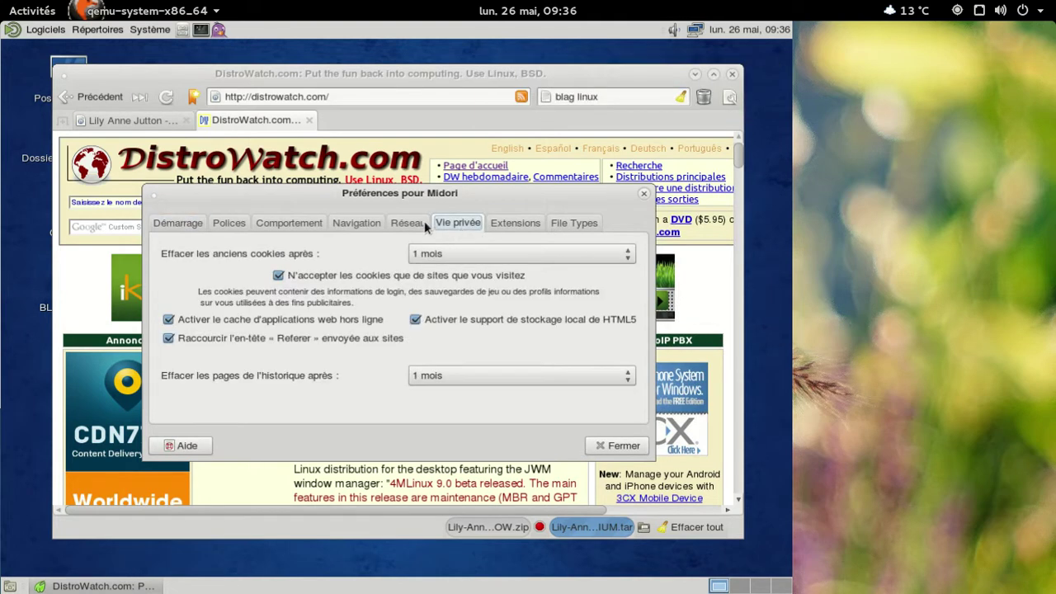
click(496, 228)
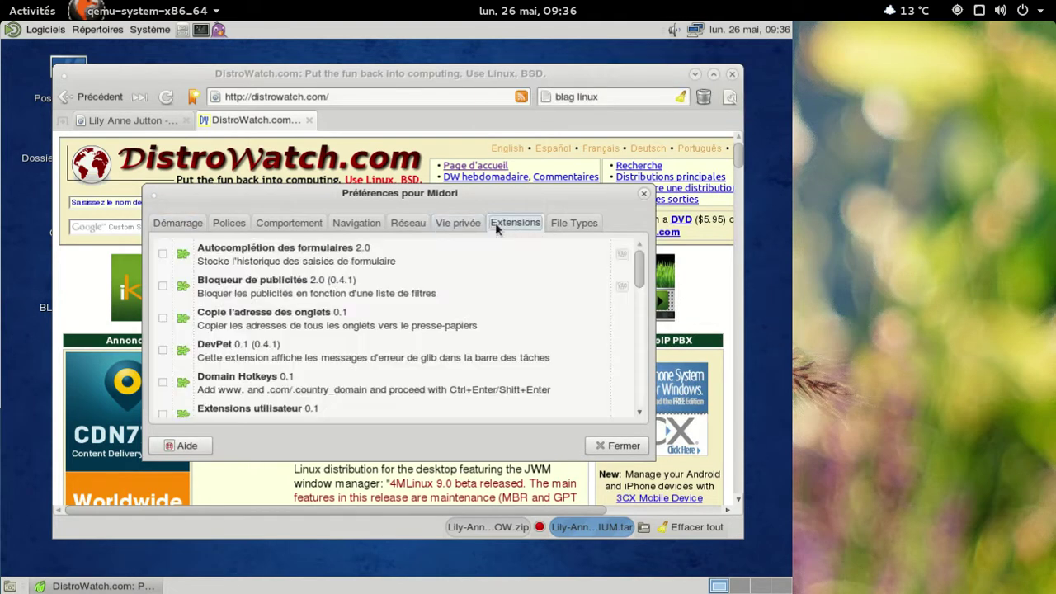
click(162, 286)
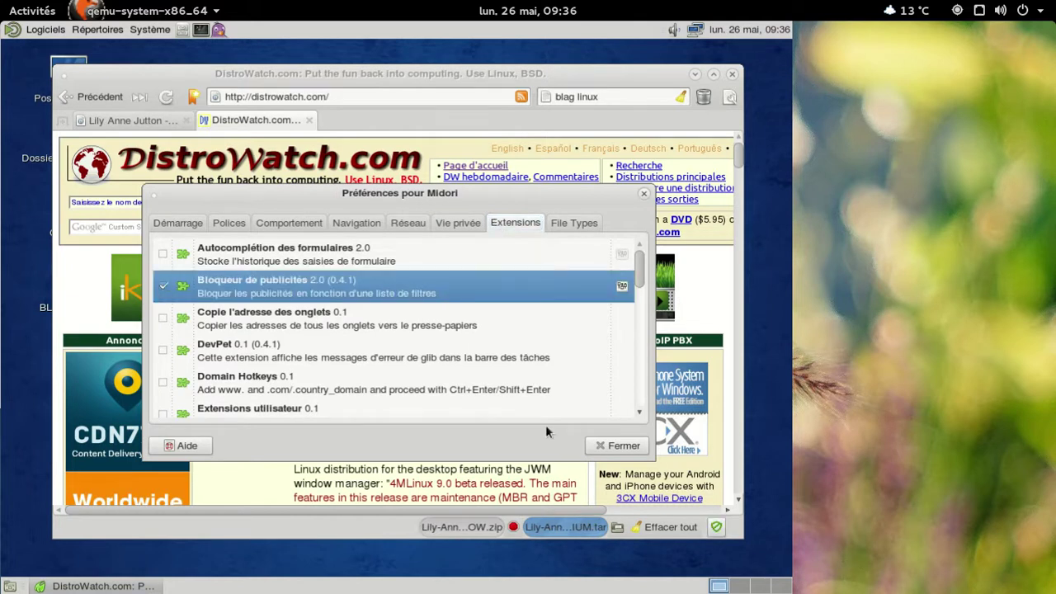
click(617, 446)
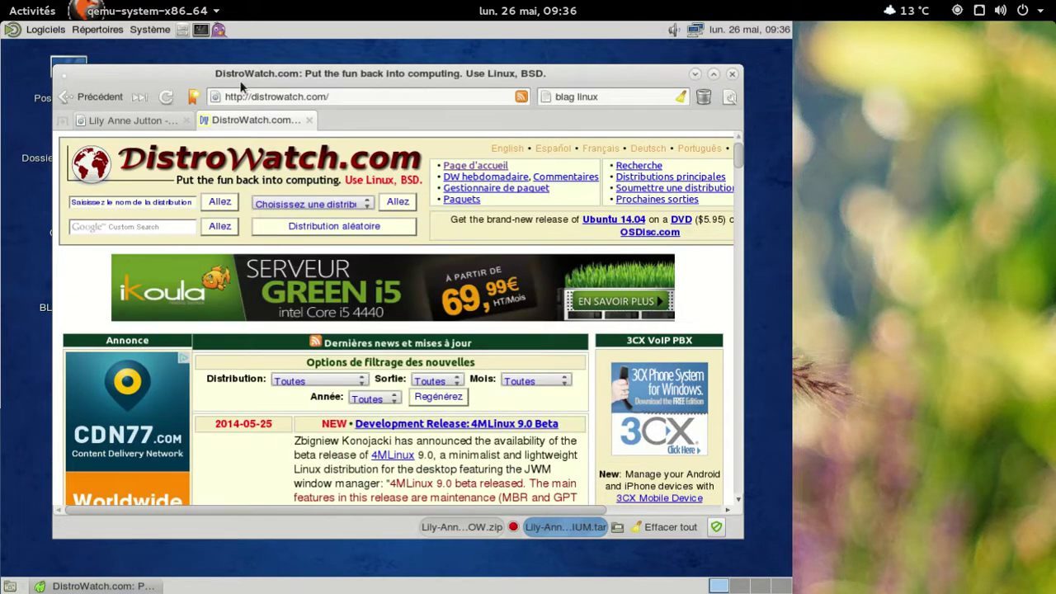
- Reload the DistroWatch page and look through its ads, news and distribution lists
click(167, 98)
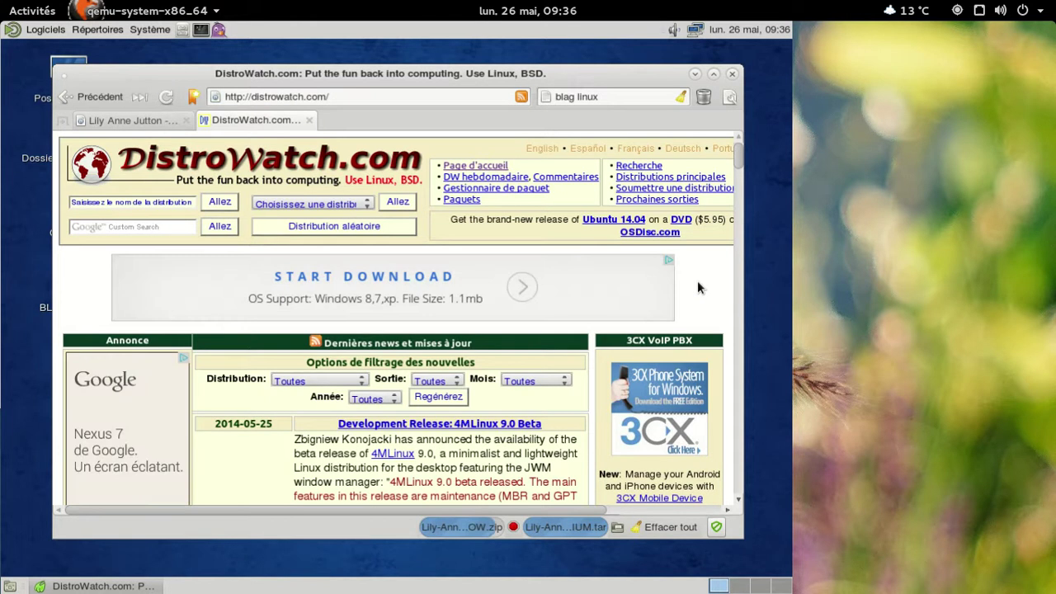
scroll(697, 282, down, 6)
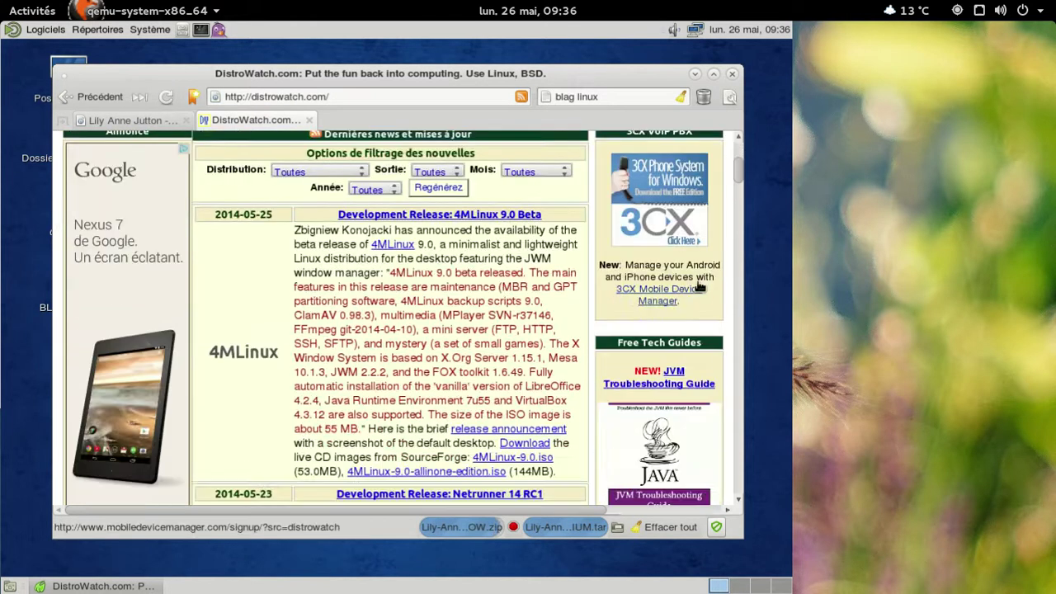
scroll(697, 282, down, 7)
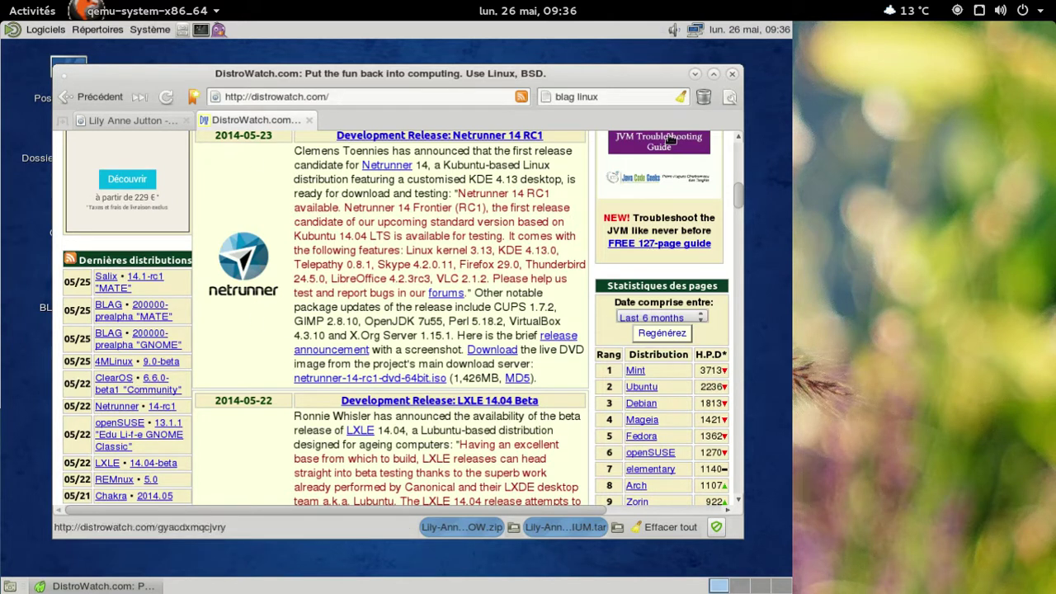
- Close the browser and open the personal home folder from the desktop
click(730, 78)
double_click(73, 153)
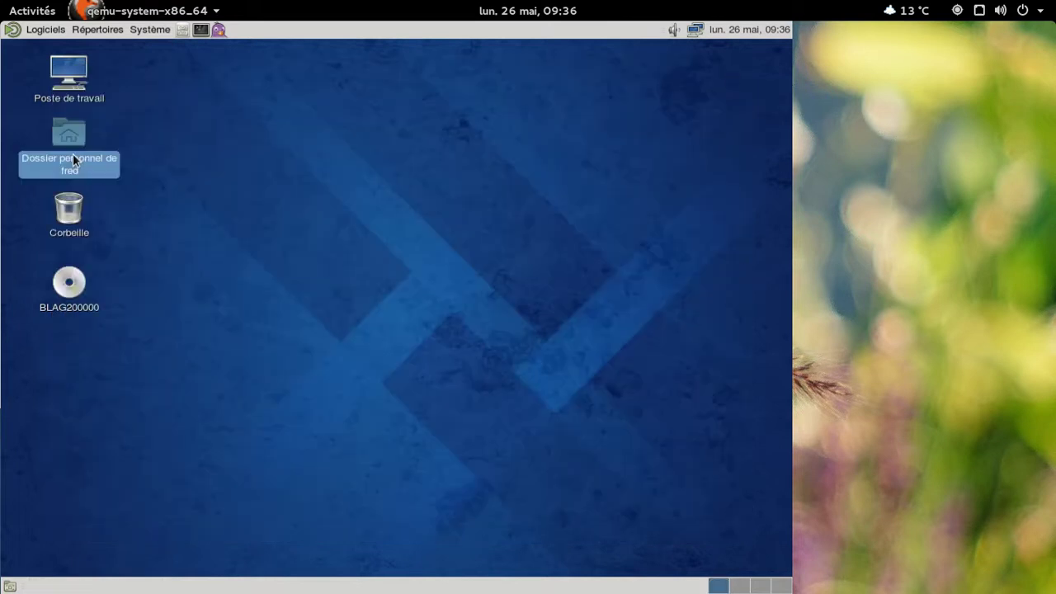
double_click(548, 241)
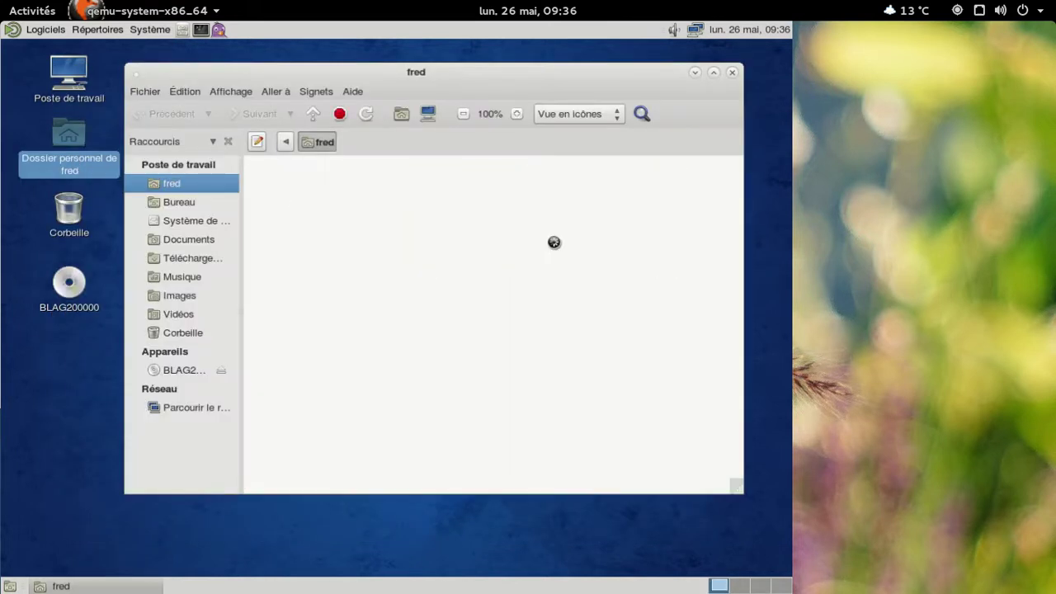
- Extract the album's LOW.zip archive in place inside the Téléchargements folder
click(343, 224)
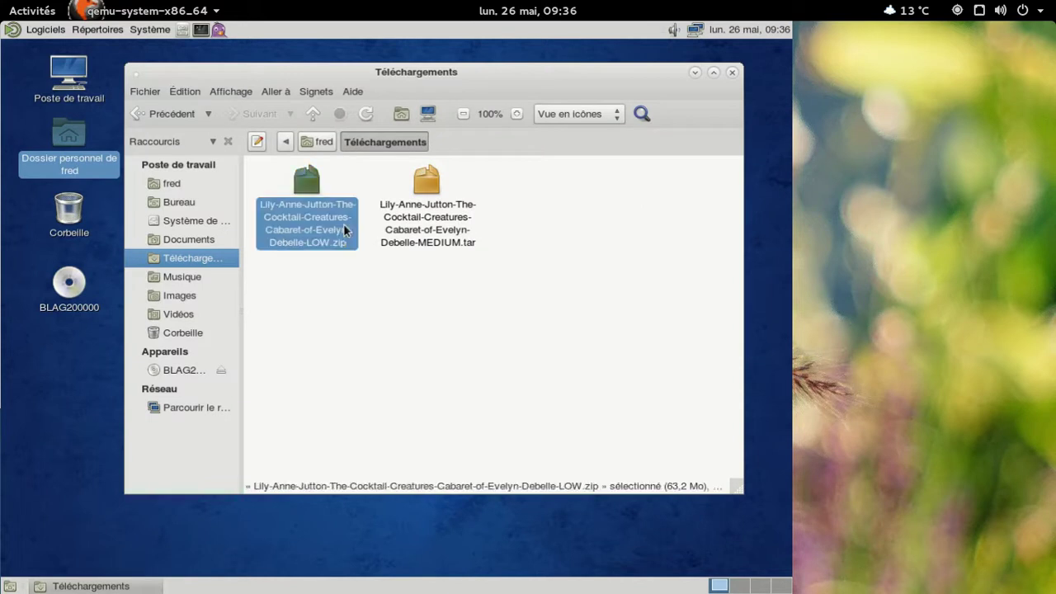
right_click(343, 225)
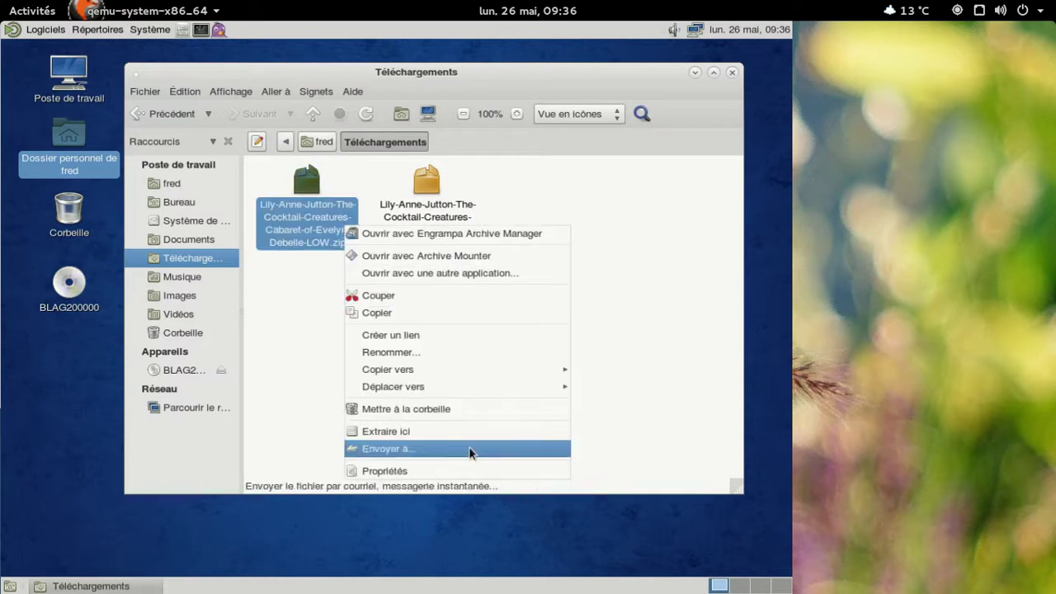
click(445, 431)
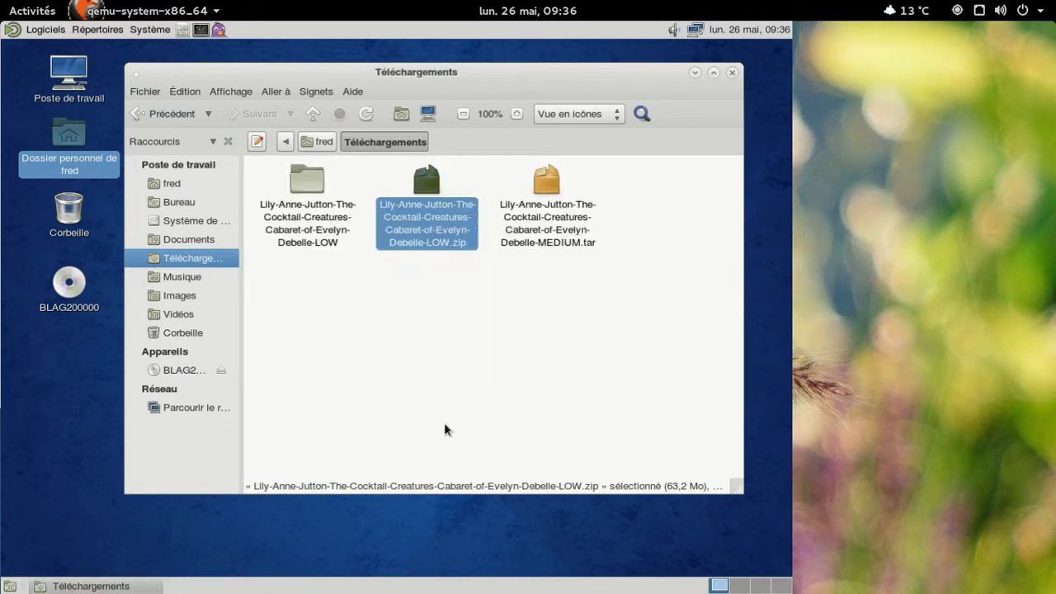
- Look through the MP3 tracks in the extracted album folder and return to Téléchargements
click(307, 235)
double_click(307, 235)
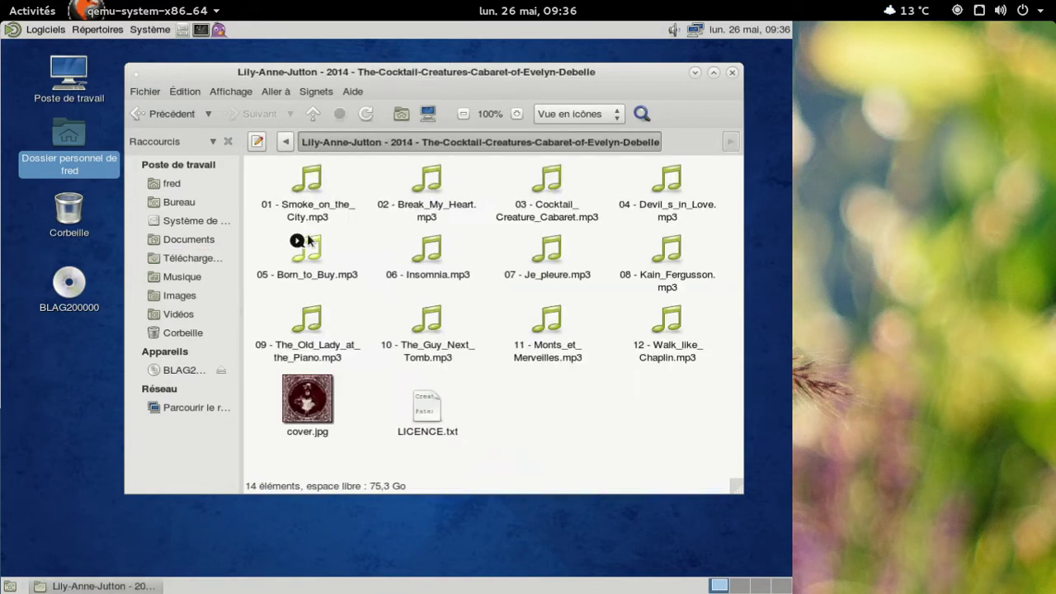
right_click(306, 211)
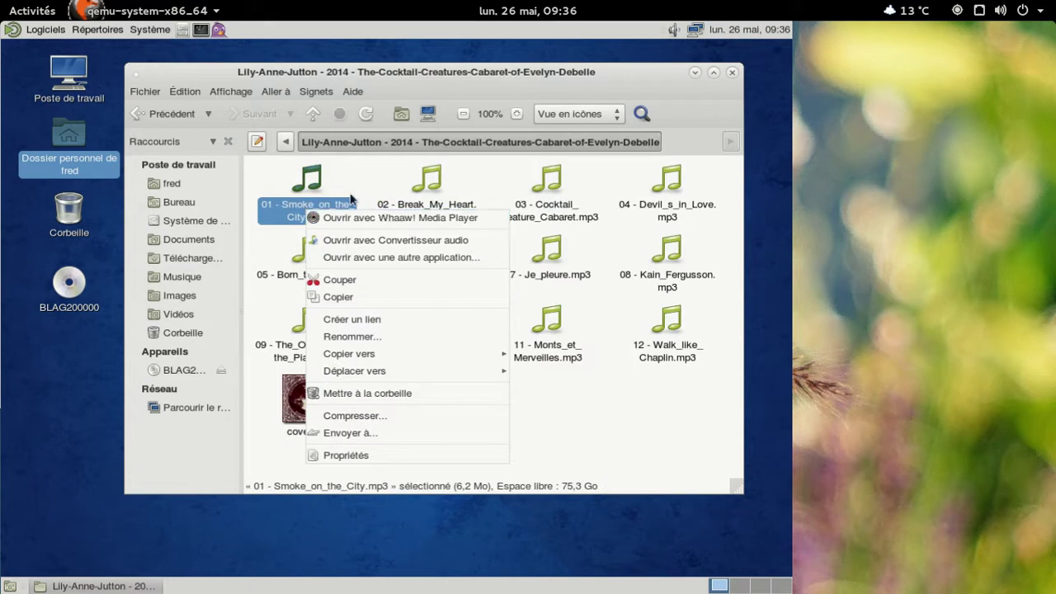
key(Escape)
click(286, 141)
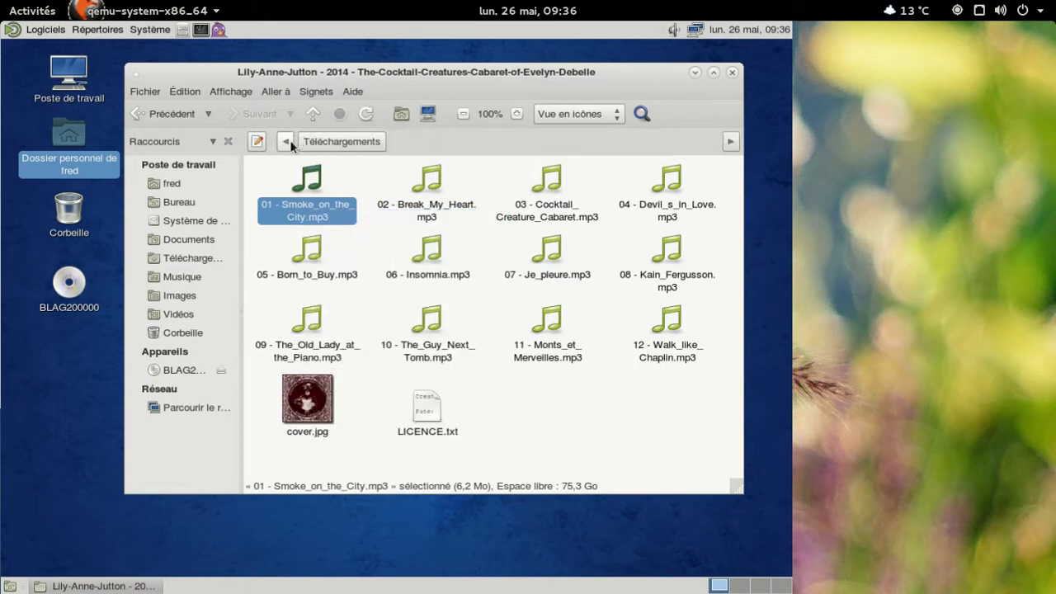
click(317, 141)
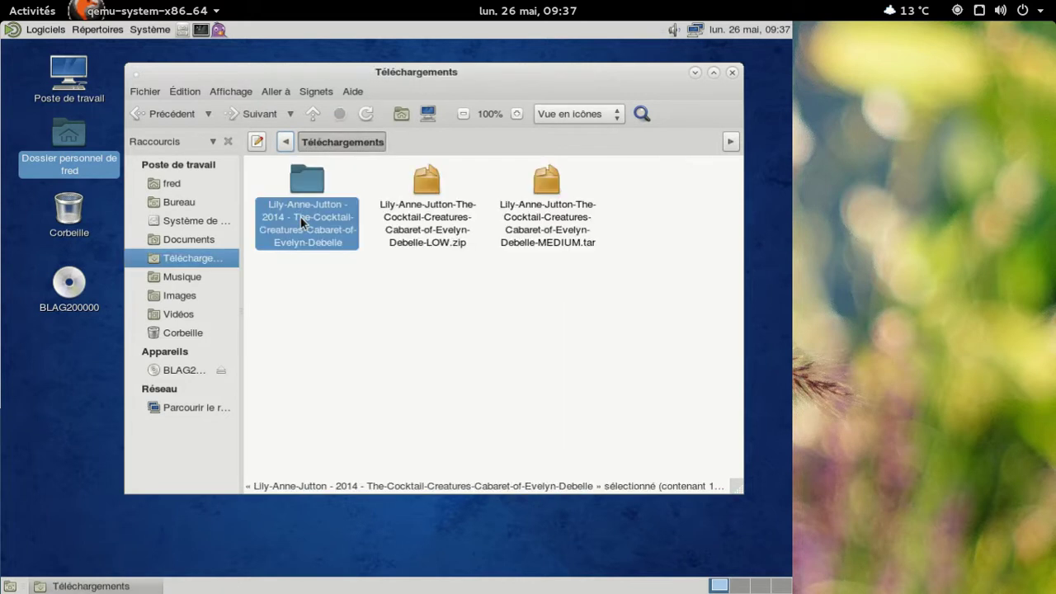
- Move the album folder extracted from the LOW.zip archive from Téléchargements to Musique
key(ctrl+x)
click(184, 277)
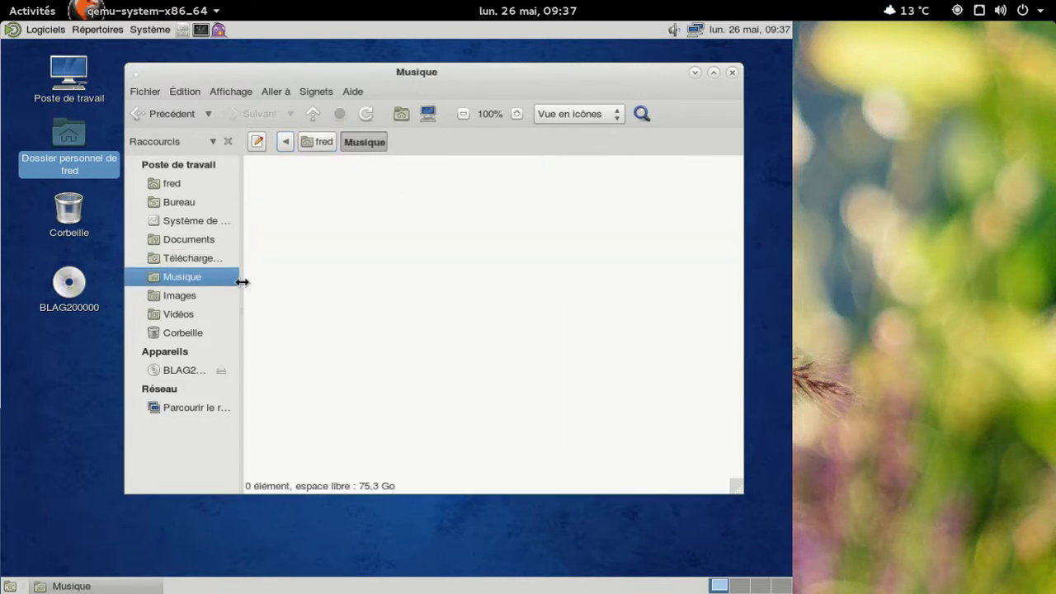
right_click(397, 225)
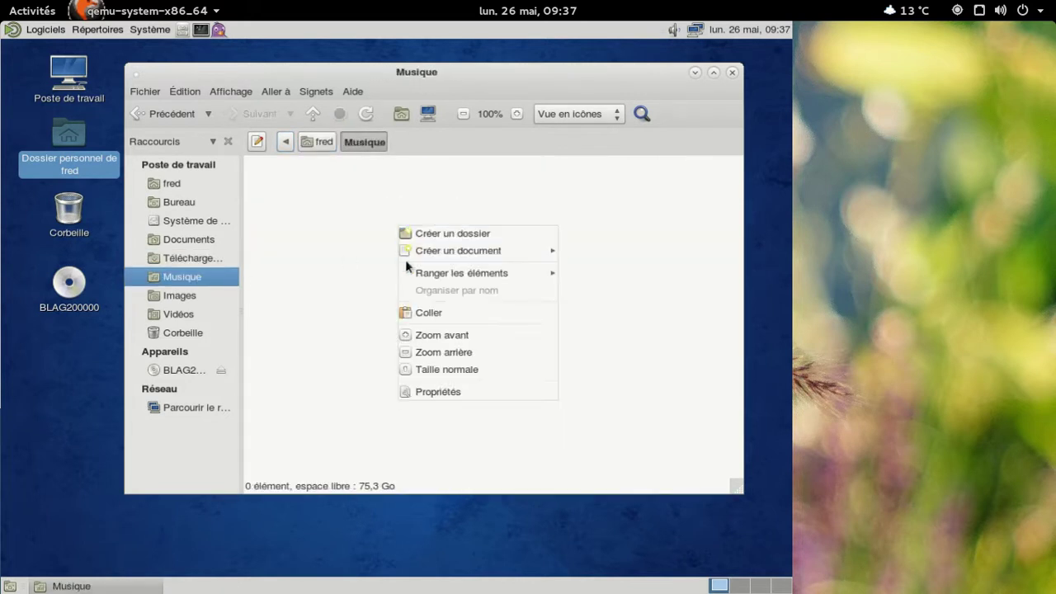
click(420, 305)
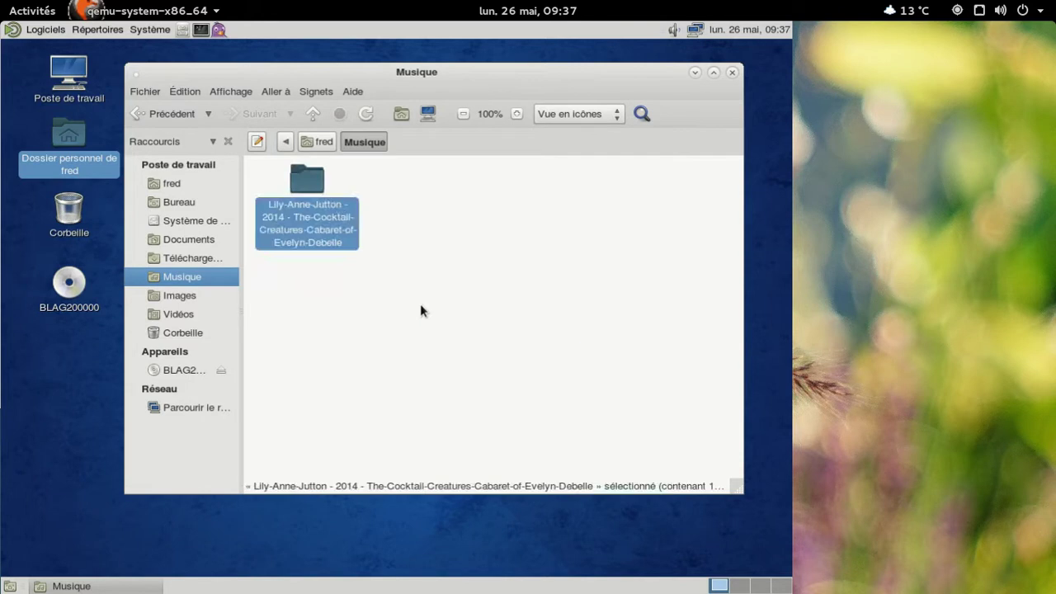
- Try to play the MP3 track Smoke on the City in Quod Libet and close the player
click(46, 29)
mouse_move(80, 159)
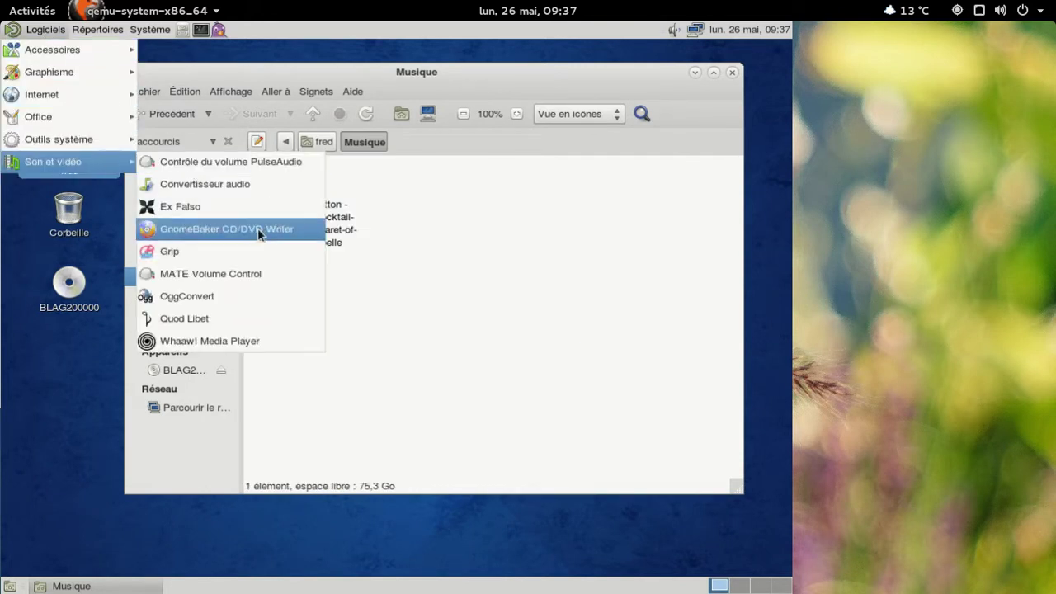
click(255, 317)
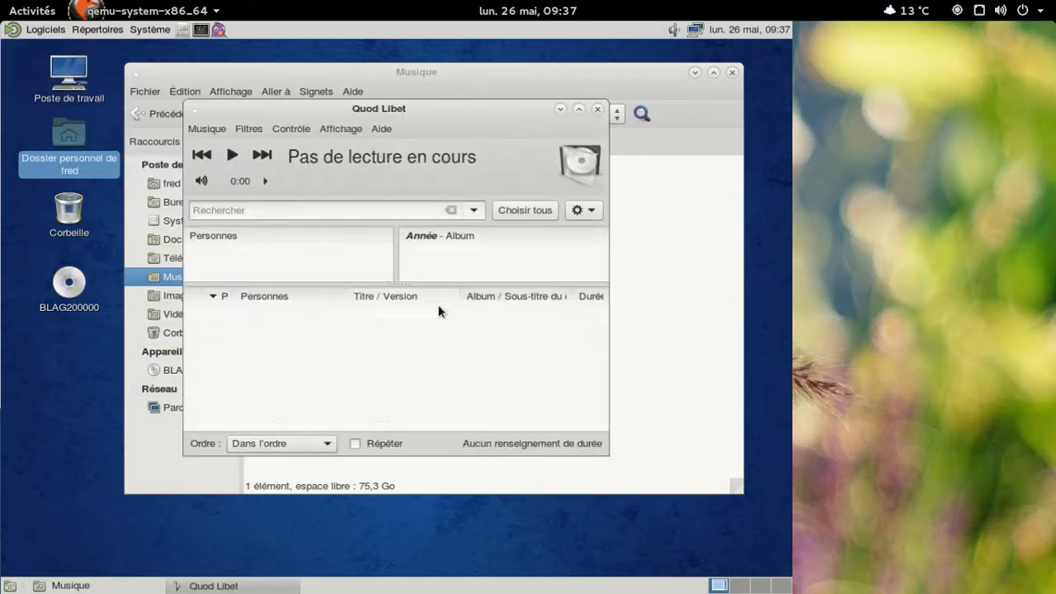
double_click(432, 316)
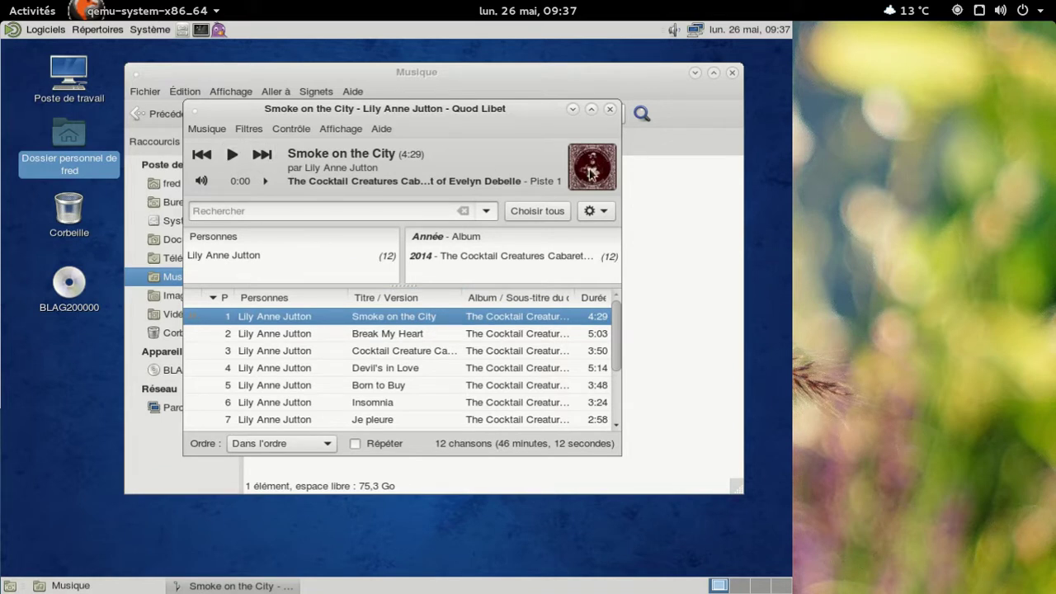
click(608, 110)
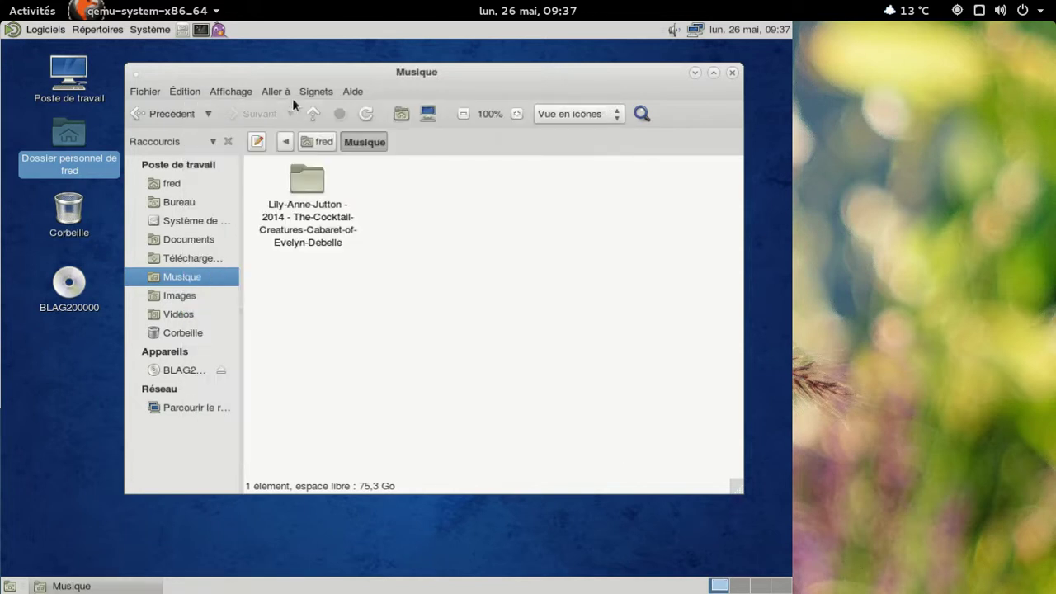
- Permanently delete the album folder from Musique
click(317, 142)
double_click(297, 235)
click(300, 206)
key(shift+Delete)
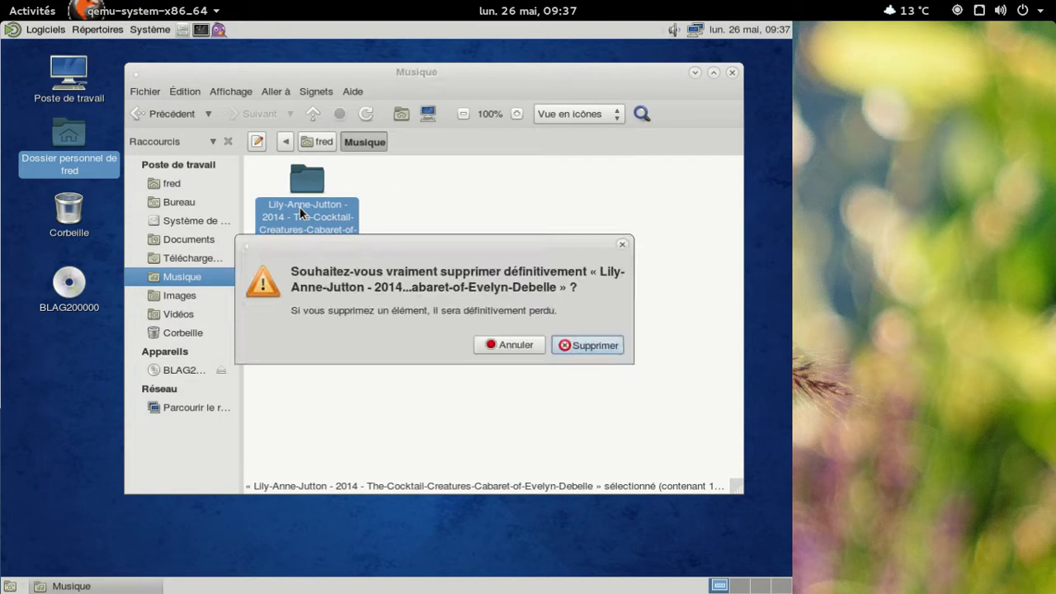
key(Return)
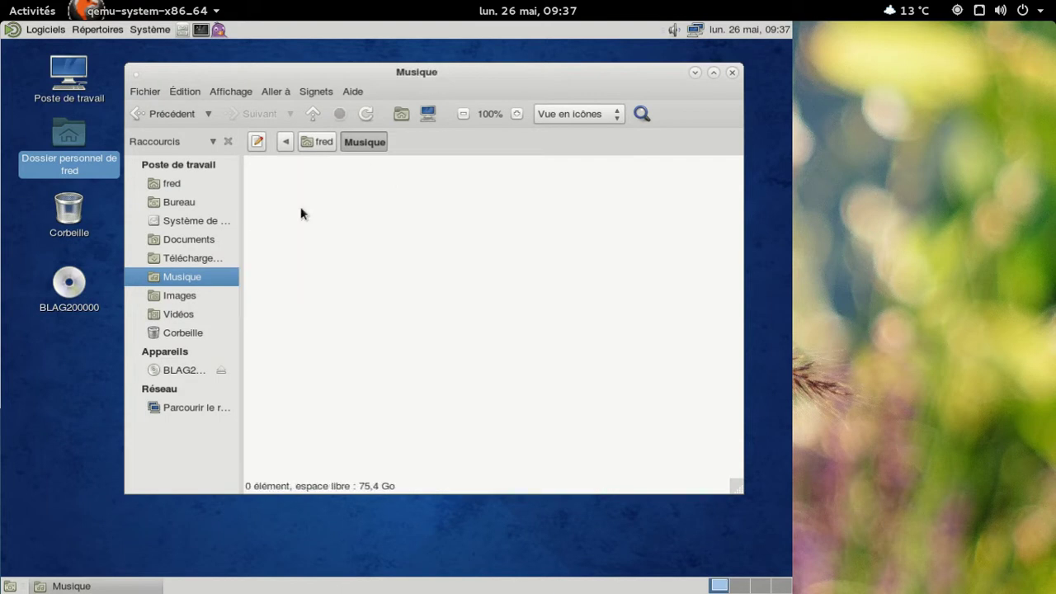
- Extract the album's MEDIUM.tar archive in place inside the Téléchargements folder
click(318, 141)
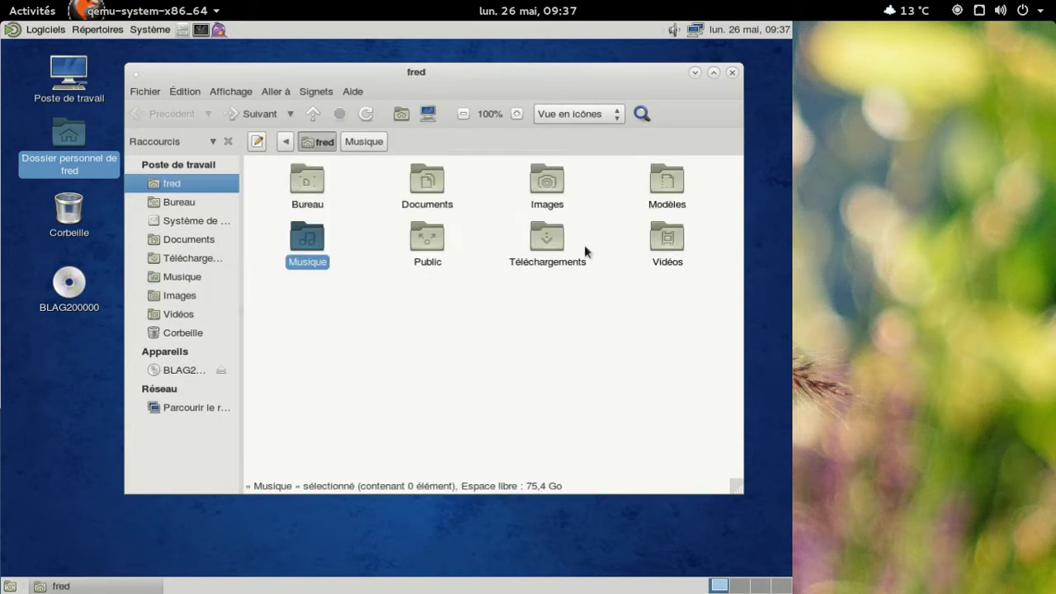
double_click(559, 237)
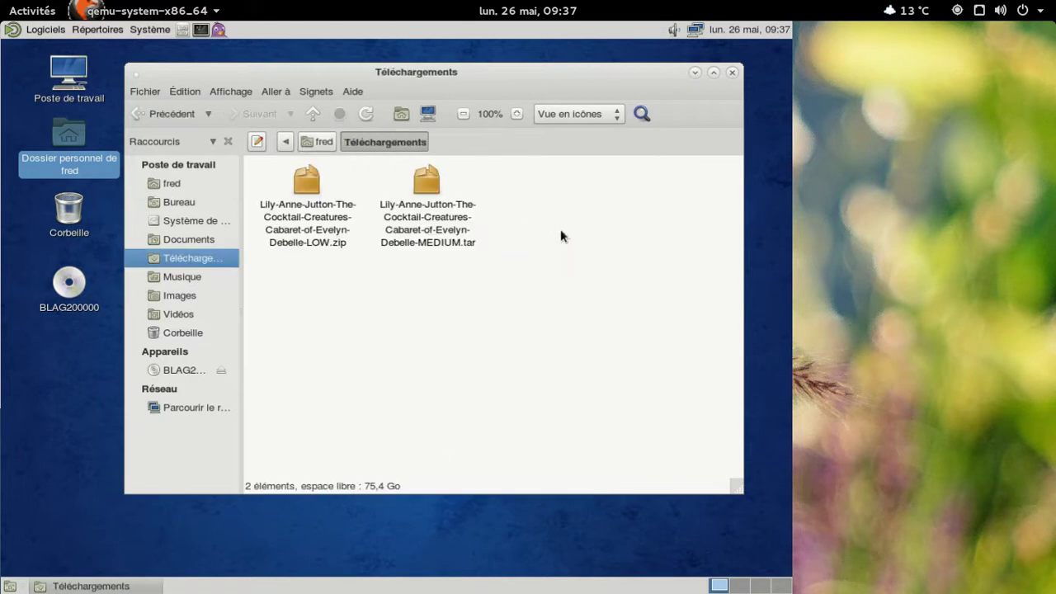
right_click(465, 227)
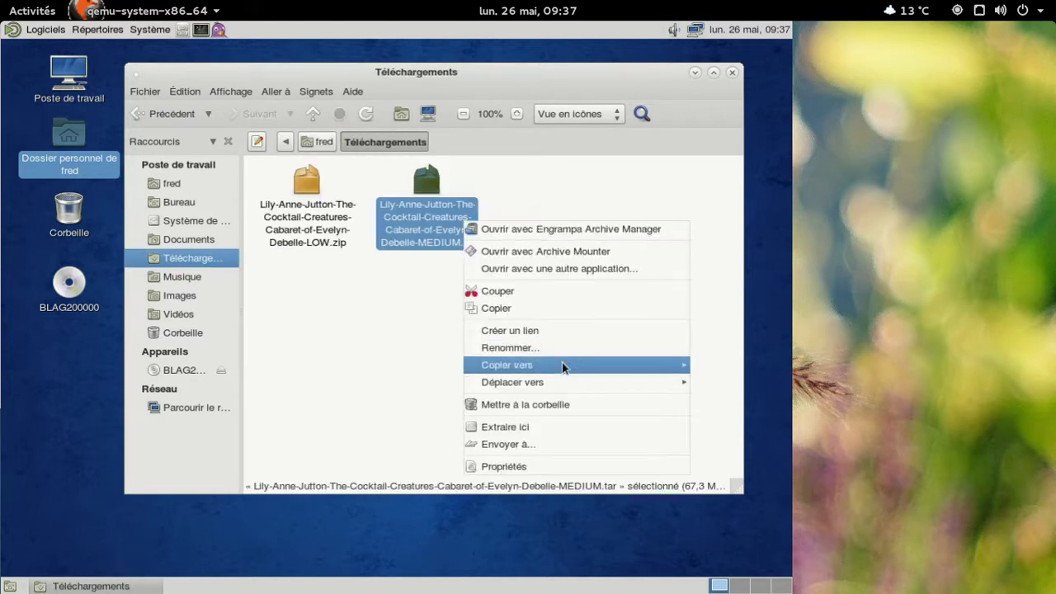
click(567, 426)
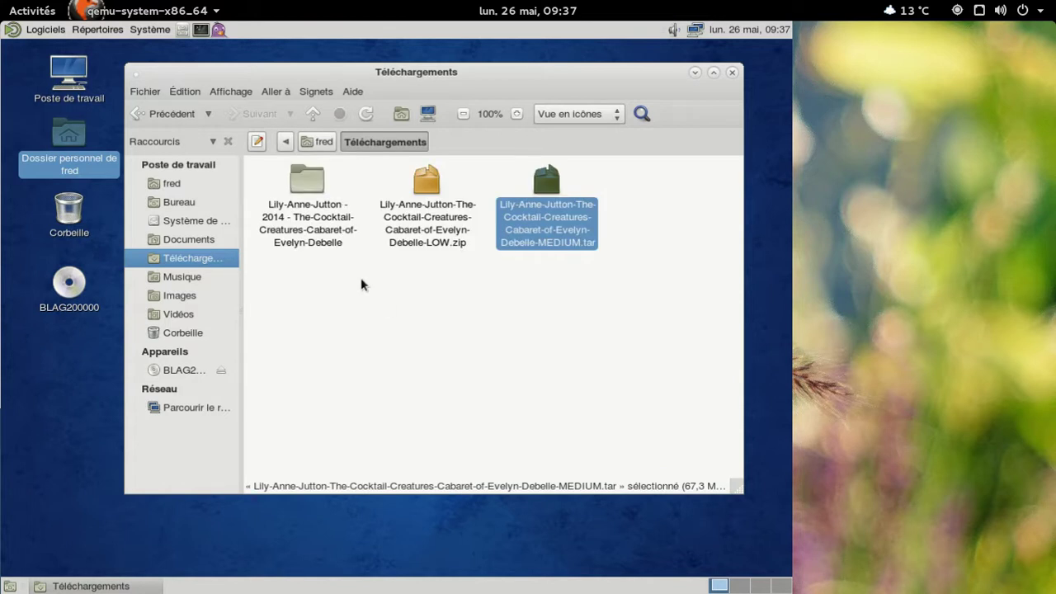
- Move the album folder extracted from the MEDIUM.tar archive from Téléchargements to Musique
click(329, 242)
key(ctrl+x)
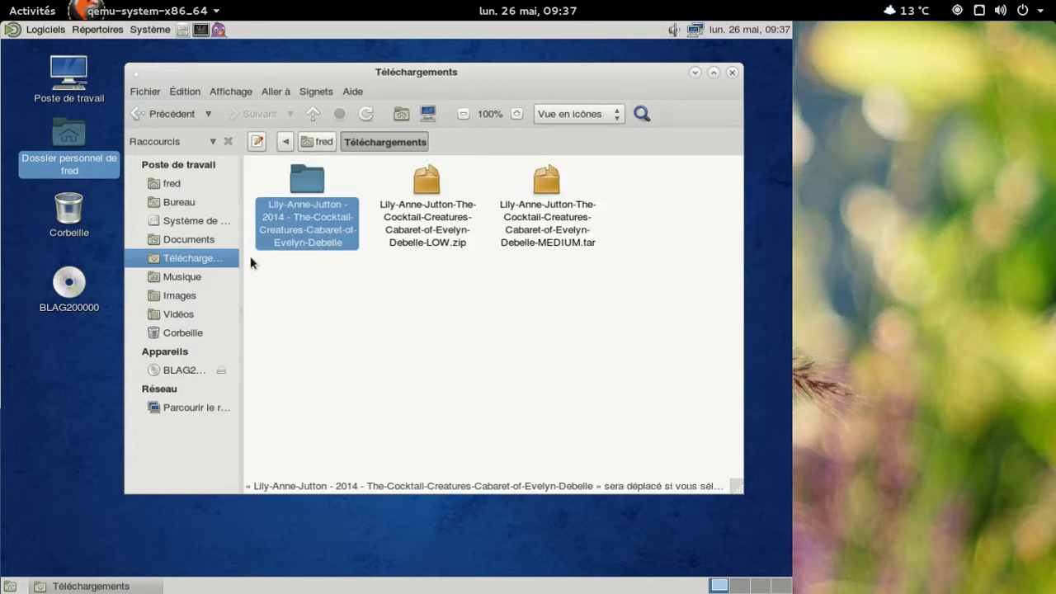
click(200, 277)
right_click(325, 286)
click(382, 377)
click(347, 368)
- Play Smoke on the City from the MEDIUM version of the album in Quod Libet, and close the player
click(42, 30)
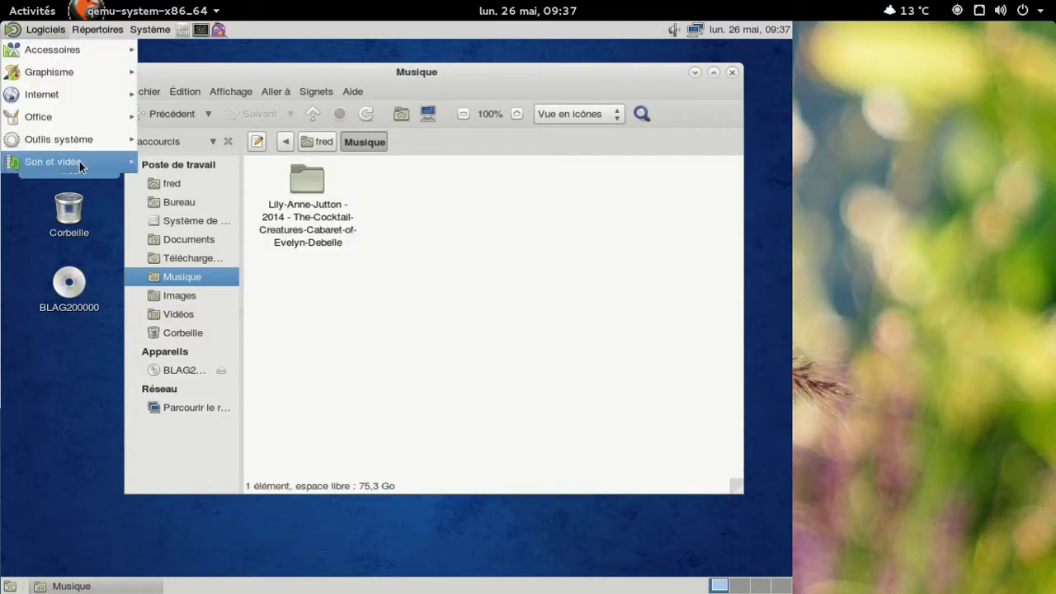
mouse_move(81, 165)
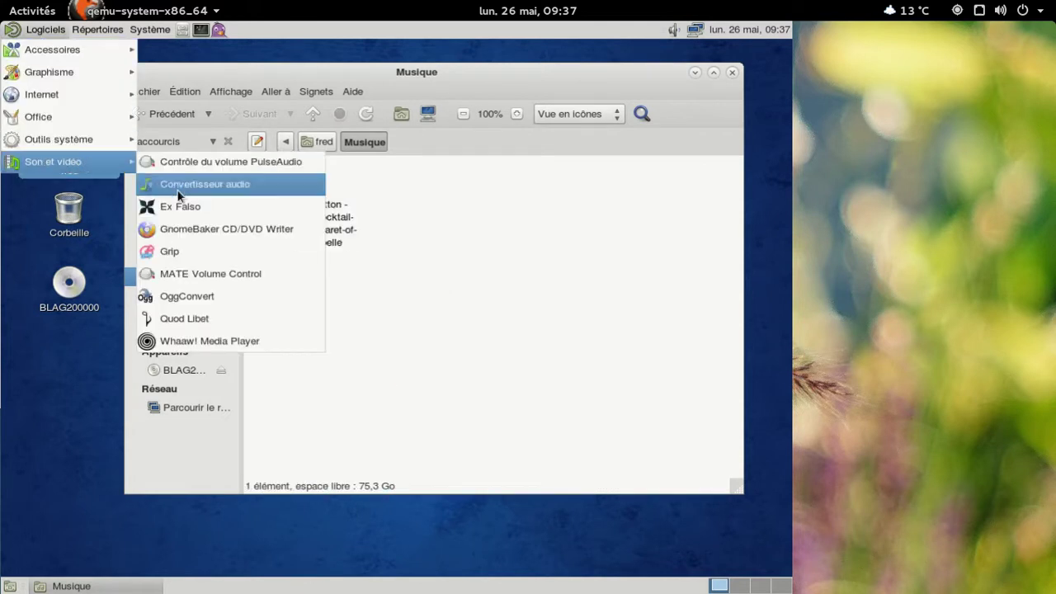
click(199, 321)
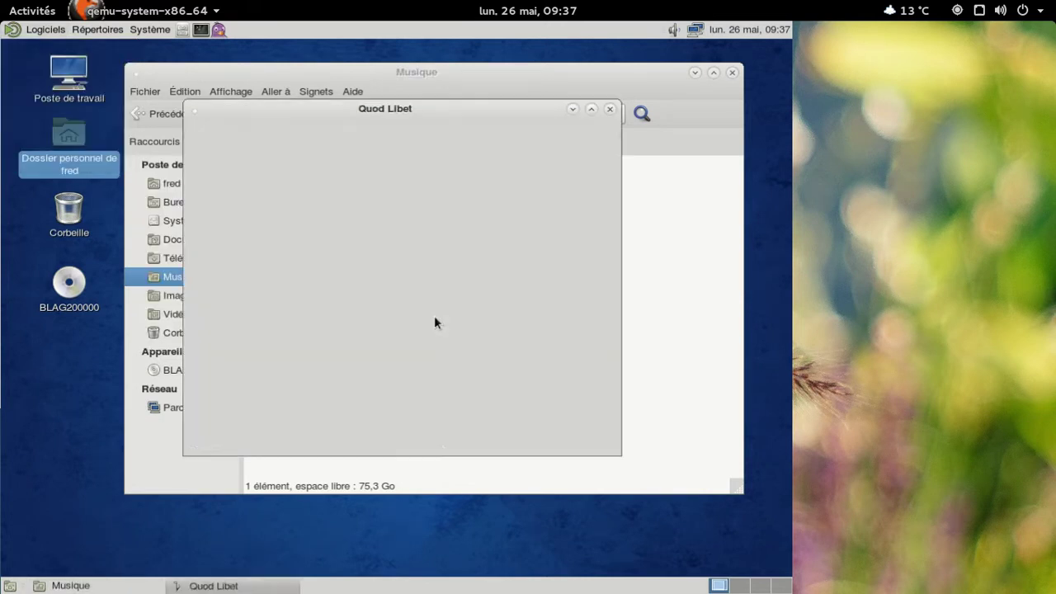
double_click(435, 316)
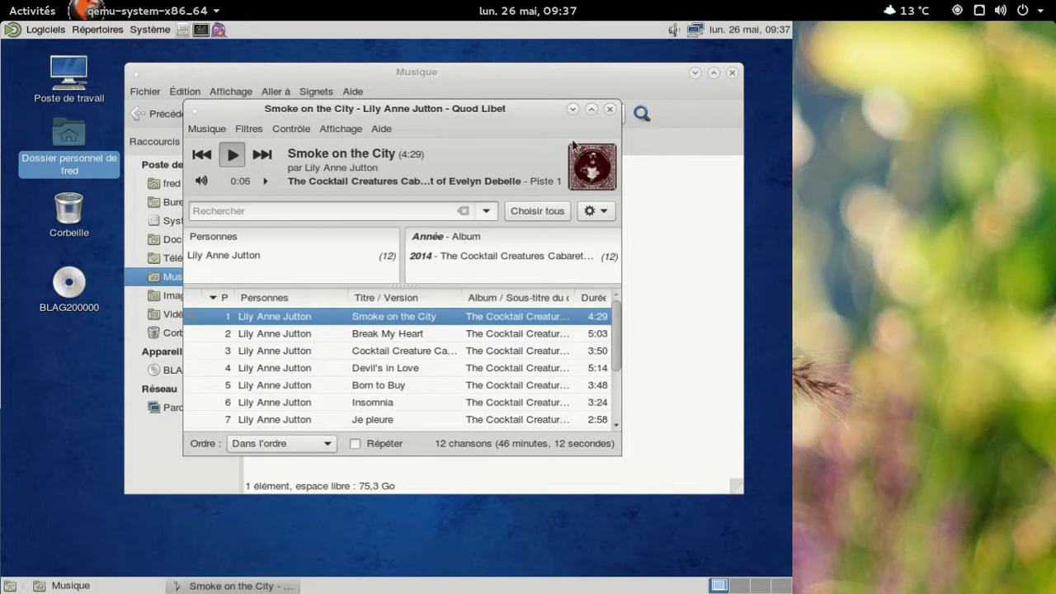
key(ctrl+space)
click(610, 110)
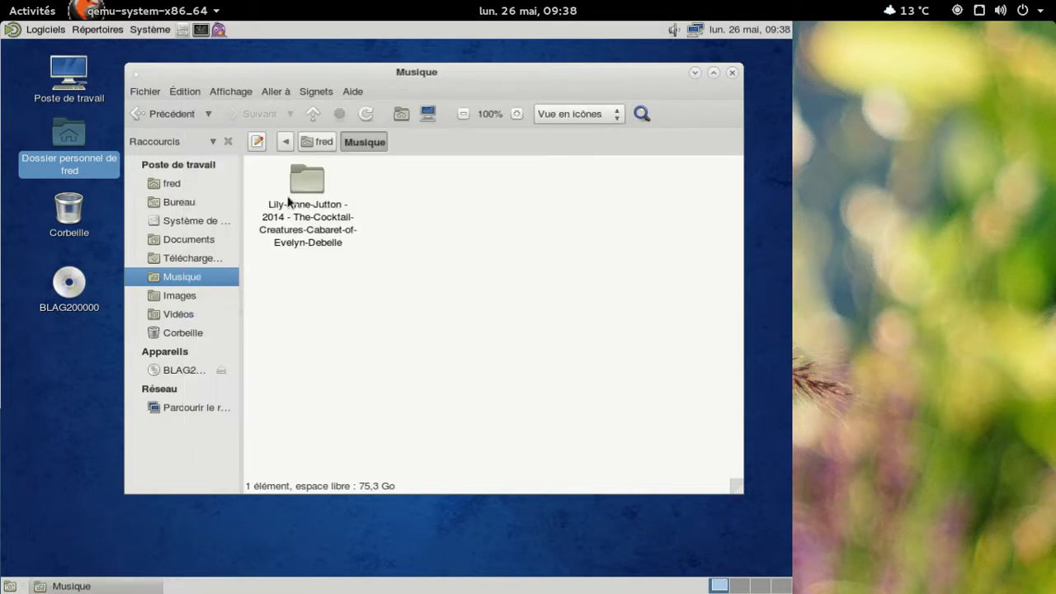
- View the Téléchargements folder and the home folder, and close the file manager
click(312, 146)
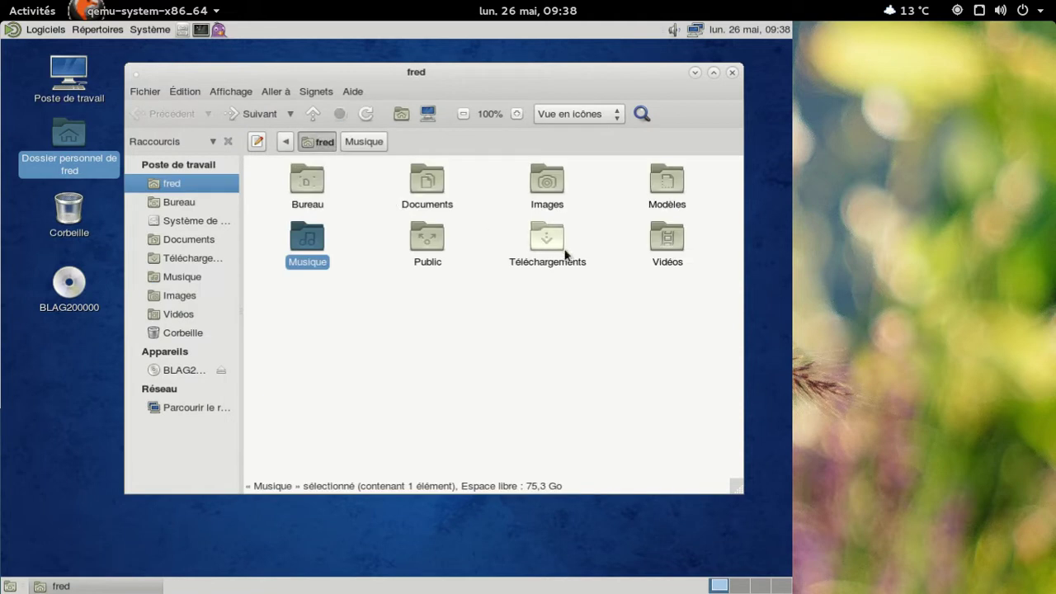
click(205, 258)
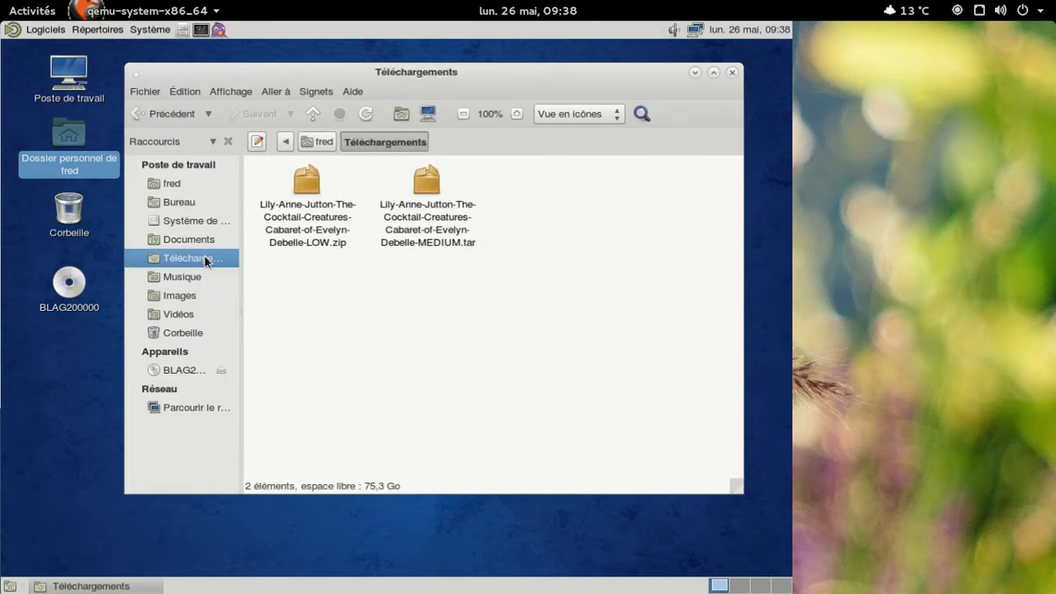
click(178, 187)
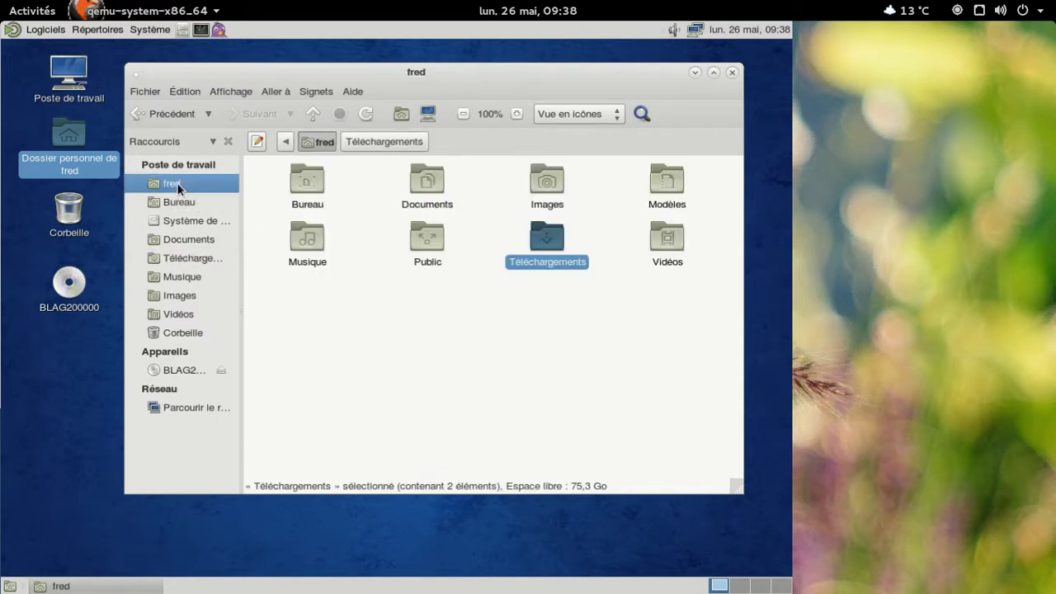
click(406, 326)
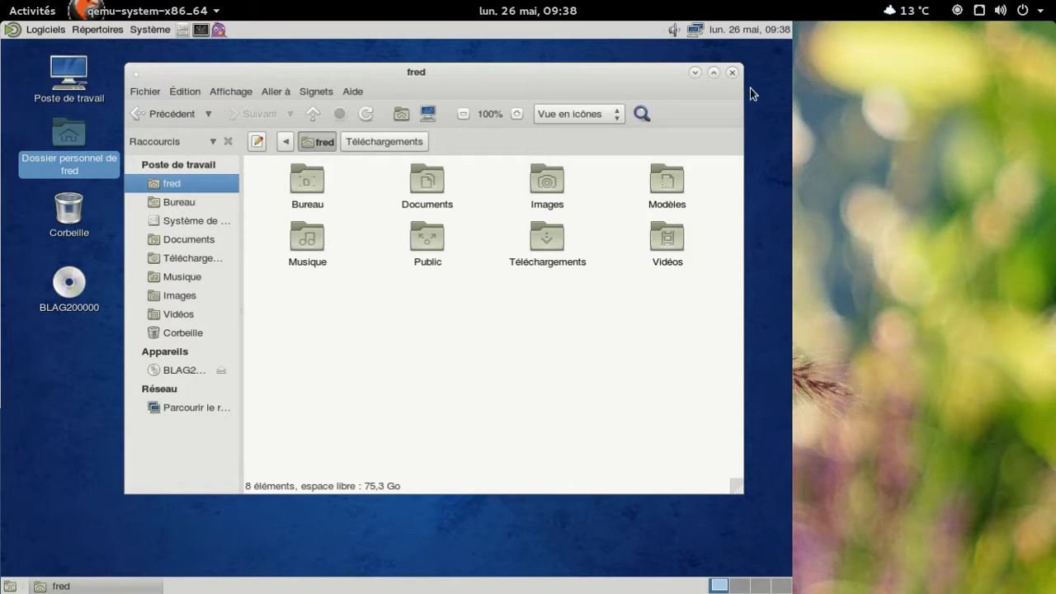
click(730, 74)
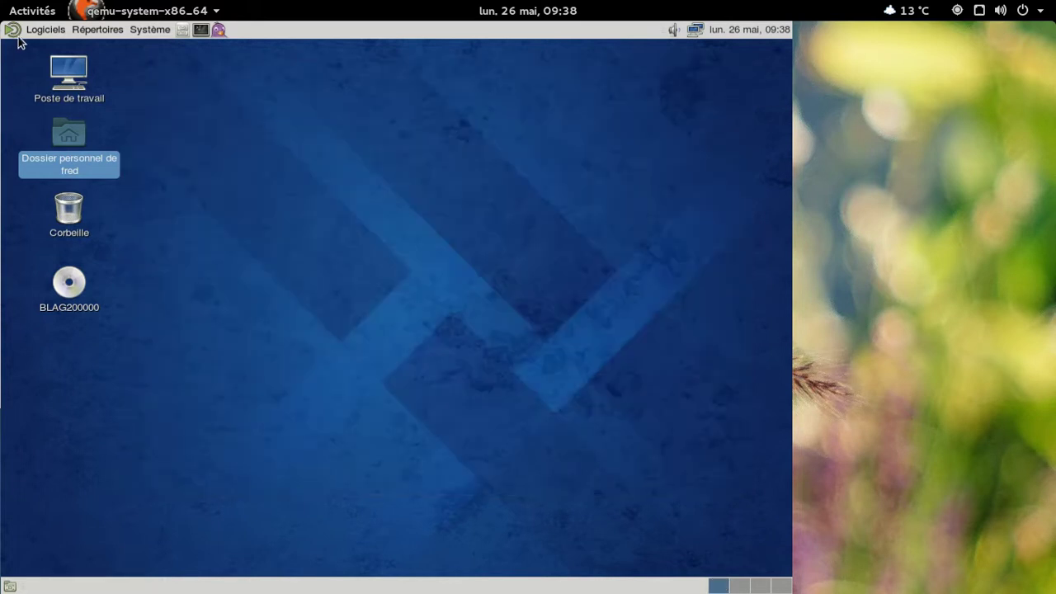
- Open AbiWord from the office applications, view its About information, and close the word processor
click(20, 35)
mouse_move(59, 157)
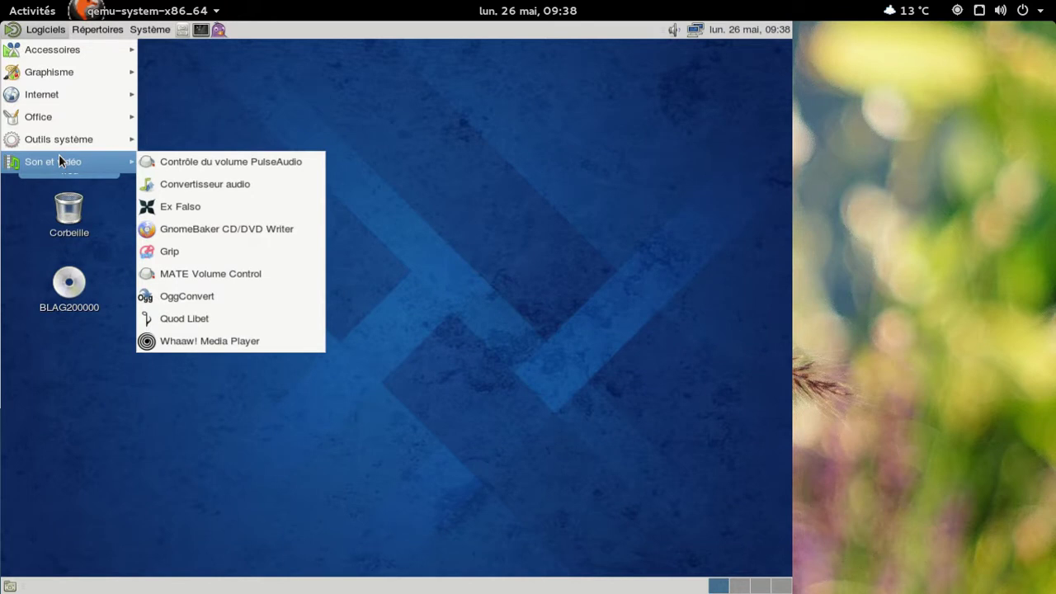
mouse_move(28, 142)
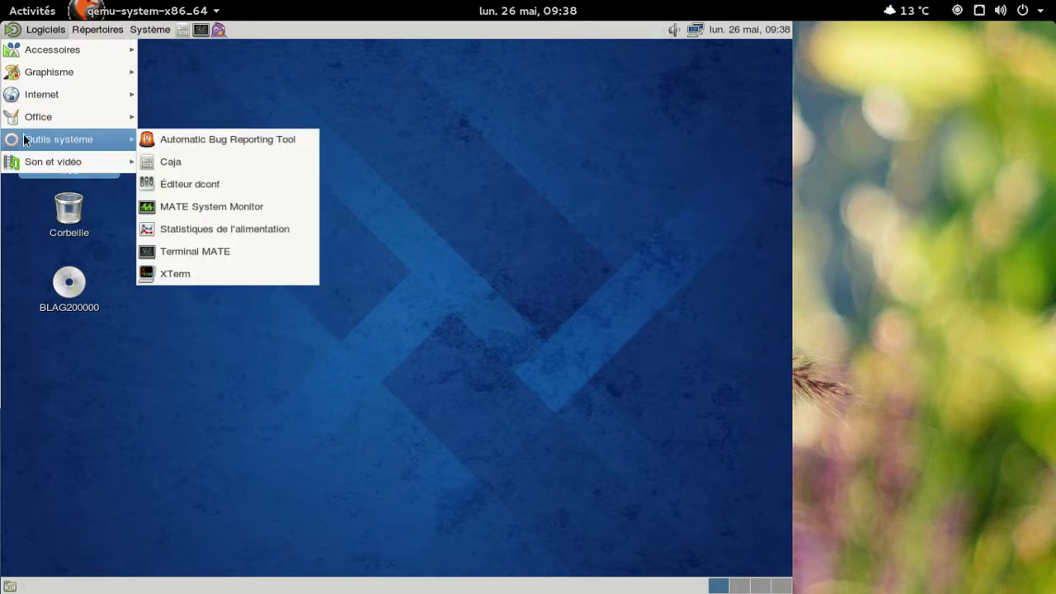
mouse_move(42, 117)
click(198, 116)
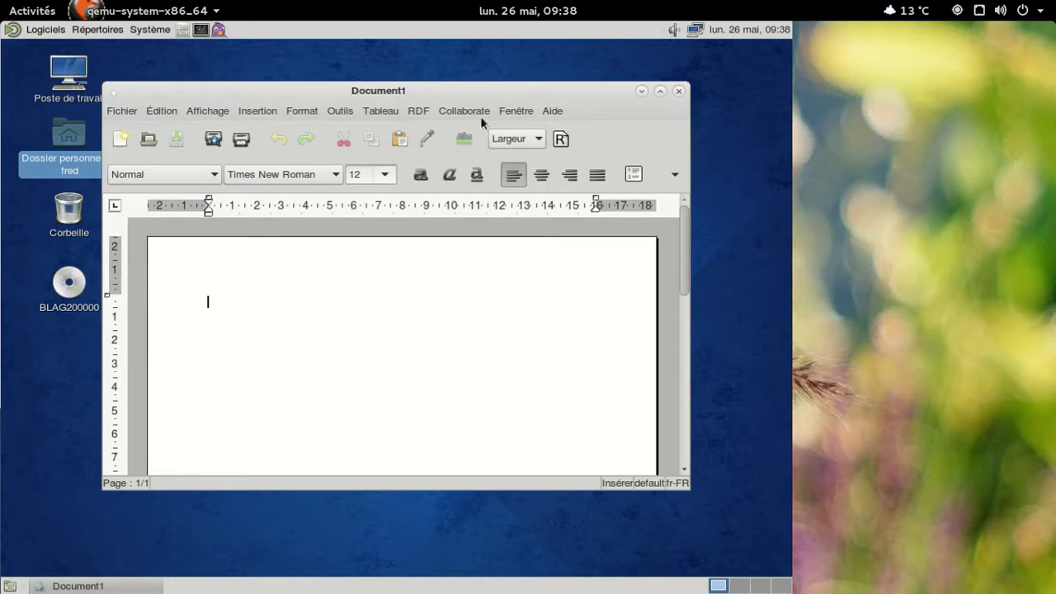
click(549, 112)
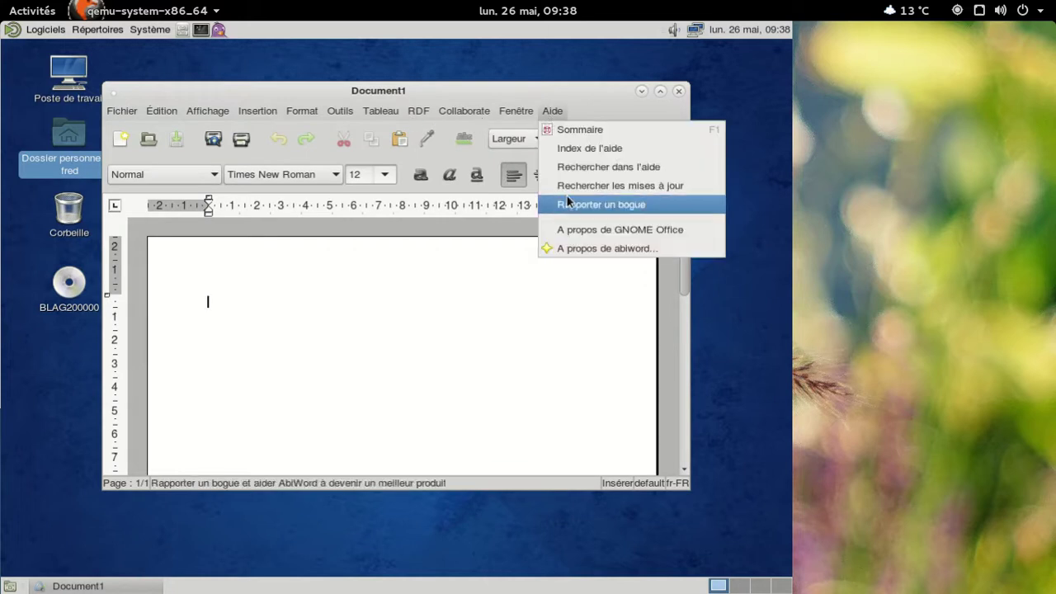
click(579, 250)
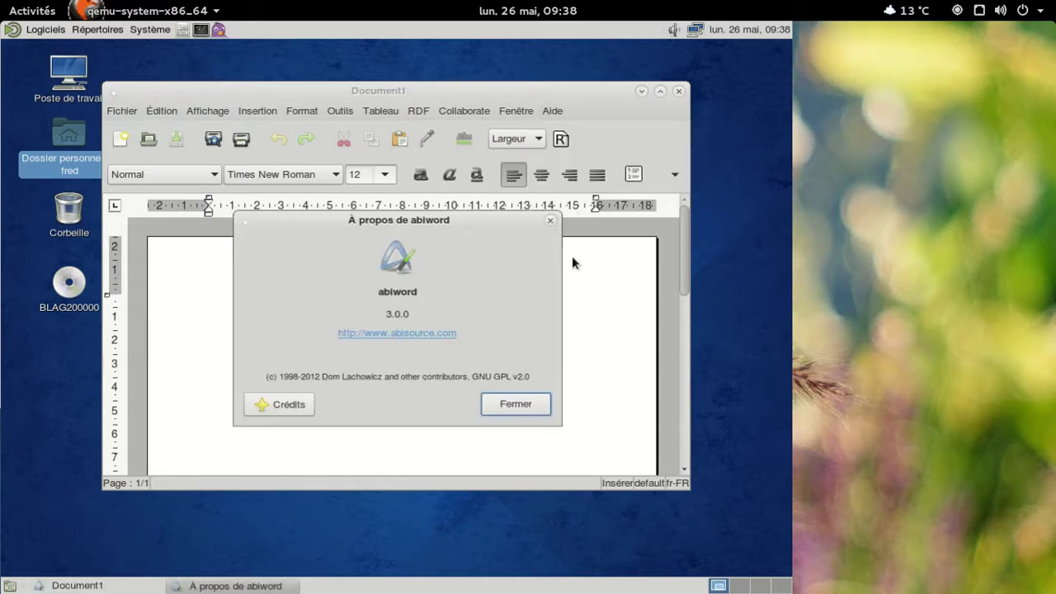
click(516, 403)
click(677, 92)
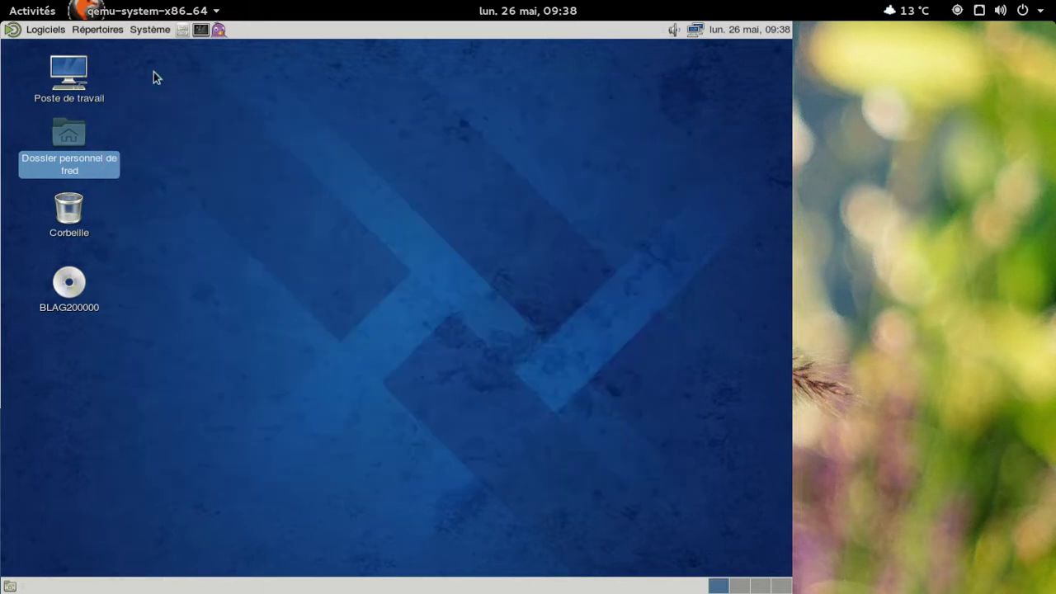
- Open the Gnumeric spreadsheet and view its About information
click(46, 32)
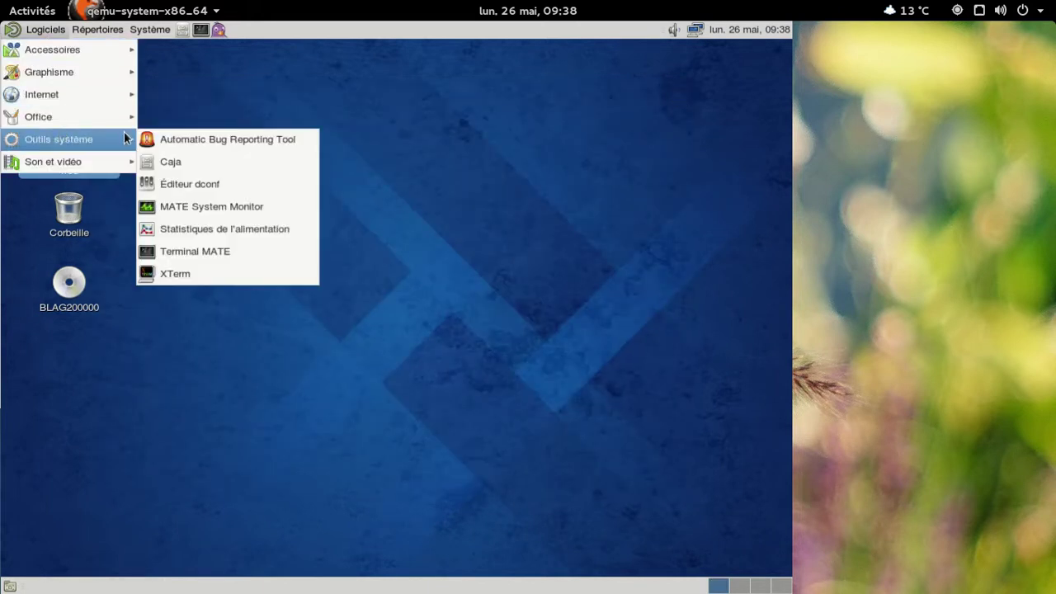
mouse_move(83, 114)
click(202, 137)
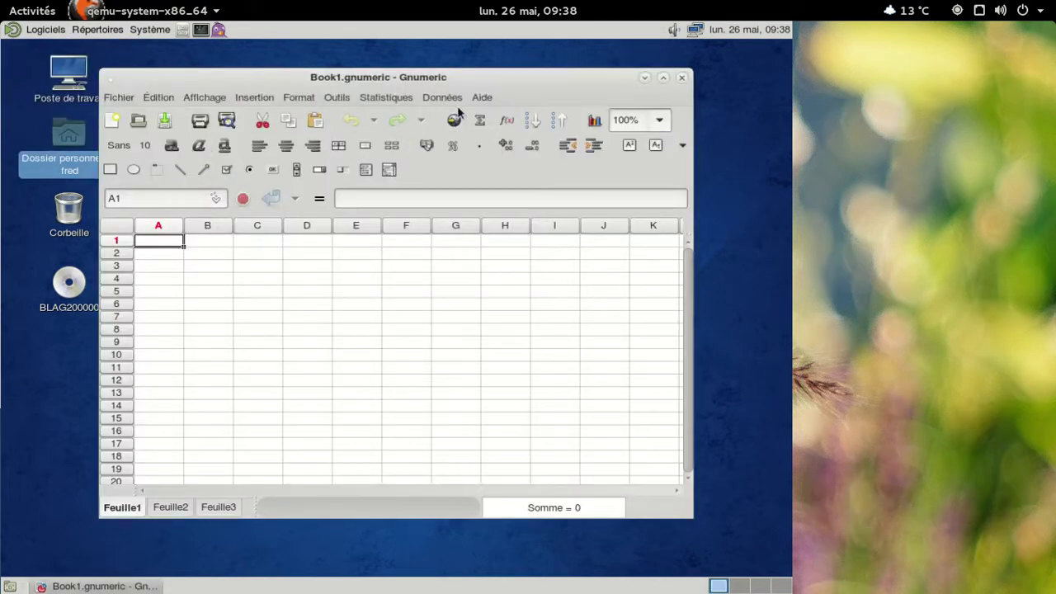
click(482, 98)
click(495, 217)
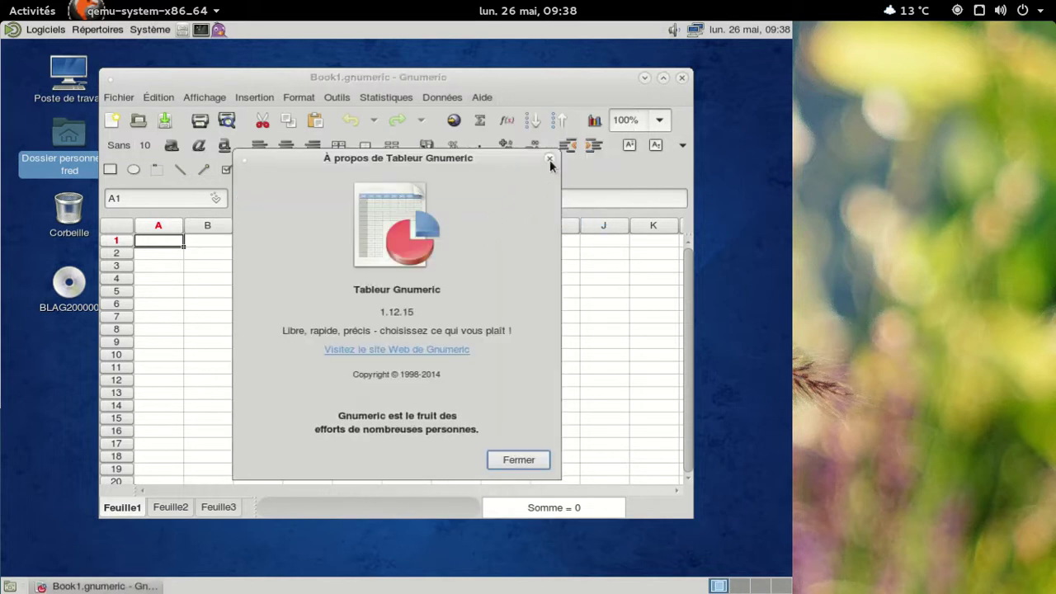
- Visit the Gnumeric website from the About dialog, read its release news, and close the browser and Gnumeric
click(445, 350)
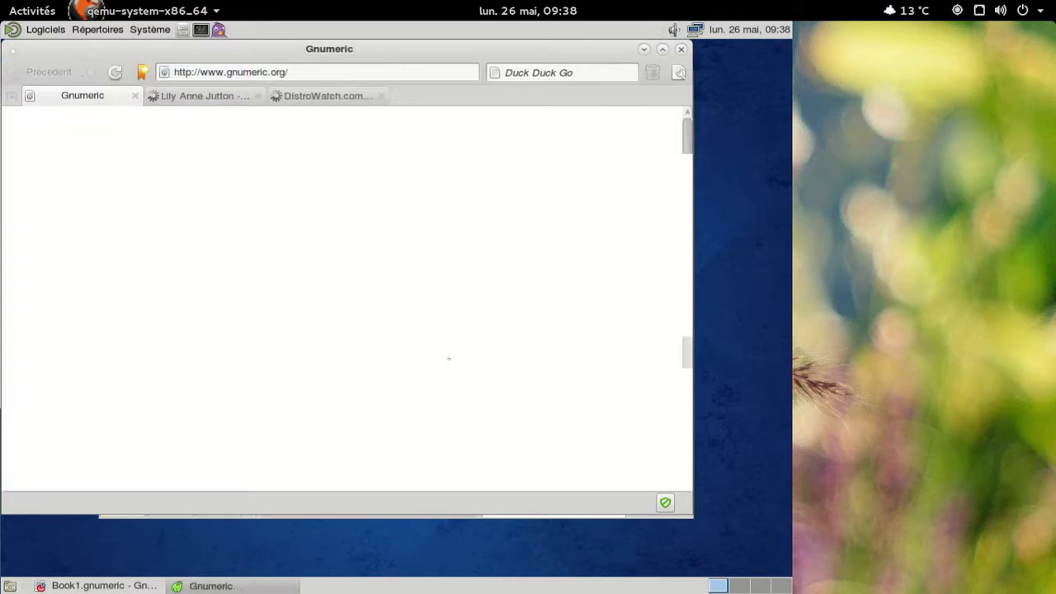
scroll(328, 287, down, 3)
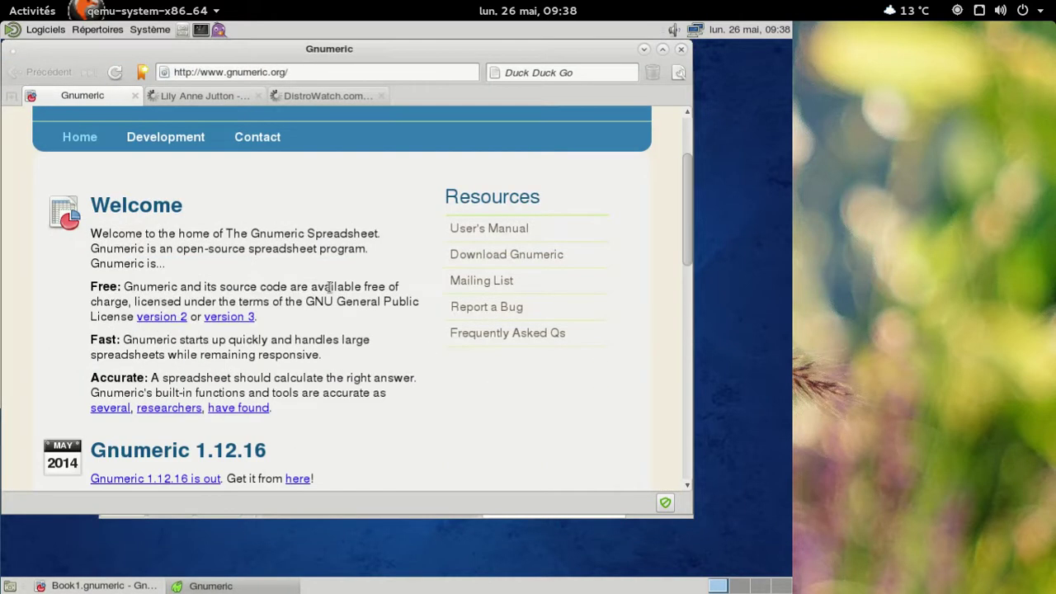
scroll(323, 424, down, 2)
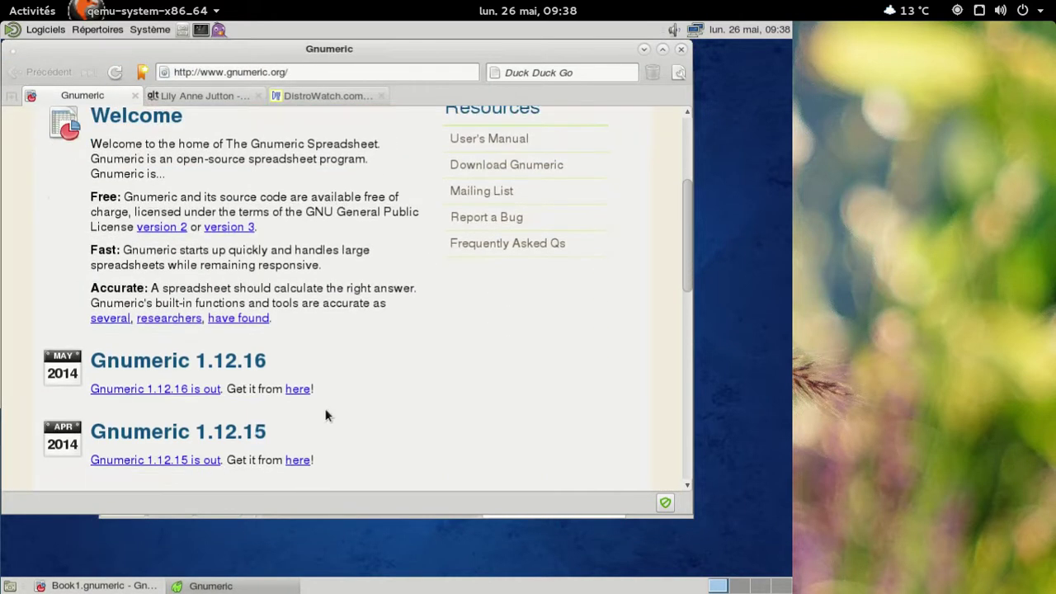
click(680, 49)
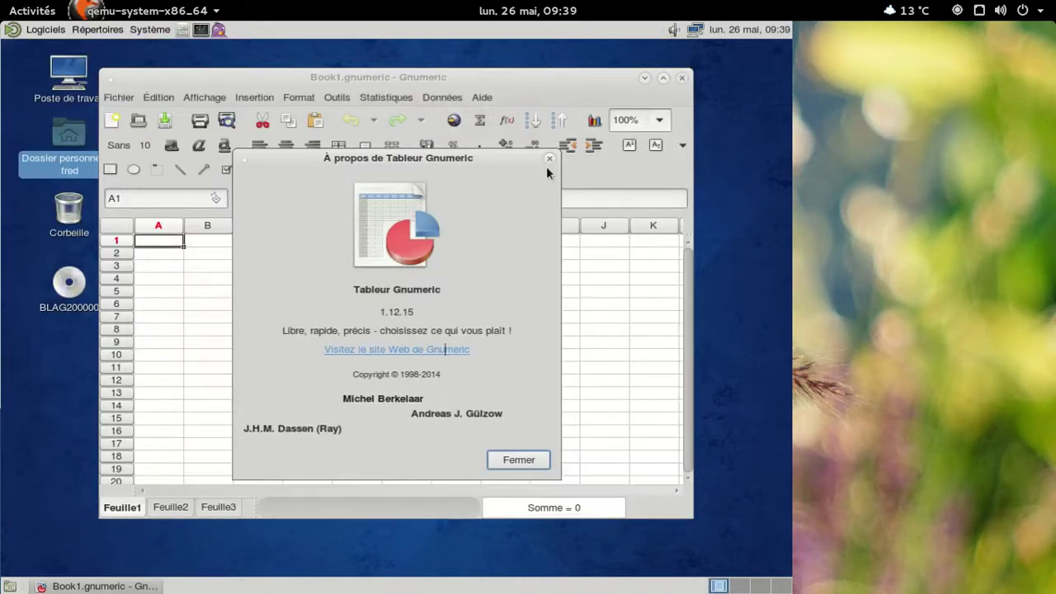
click(548, 152)
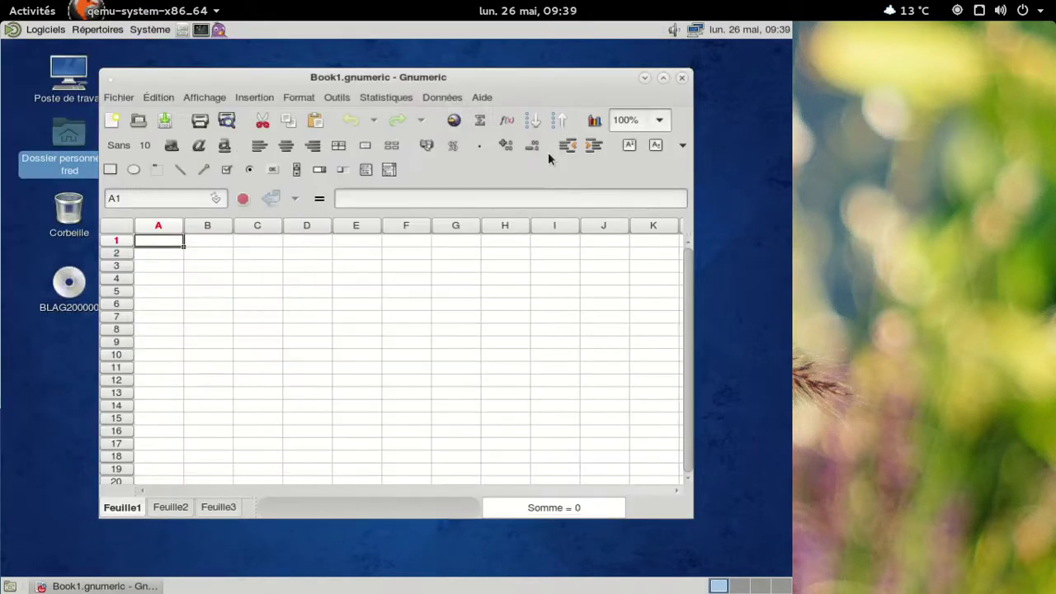
click(681, 77)
- Launch the Transmission BitTorrent client and agree to its file-sharing responsibility notice
click(45, 30)
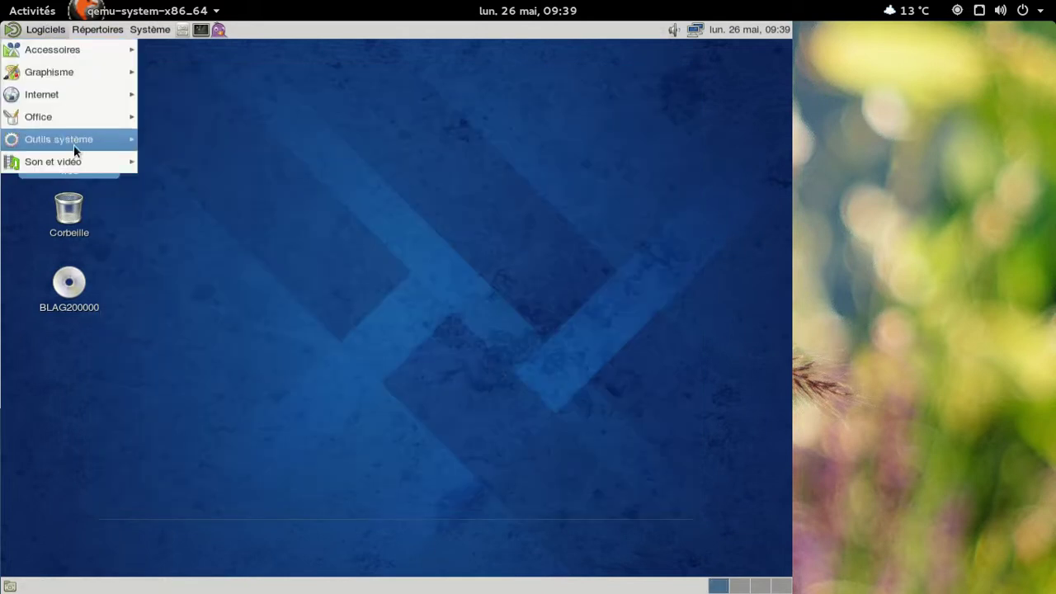
mouse_move(85, 161)
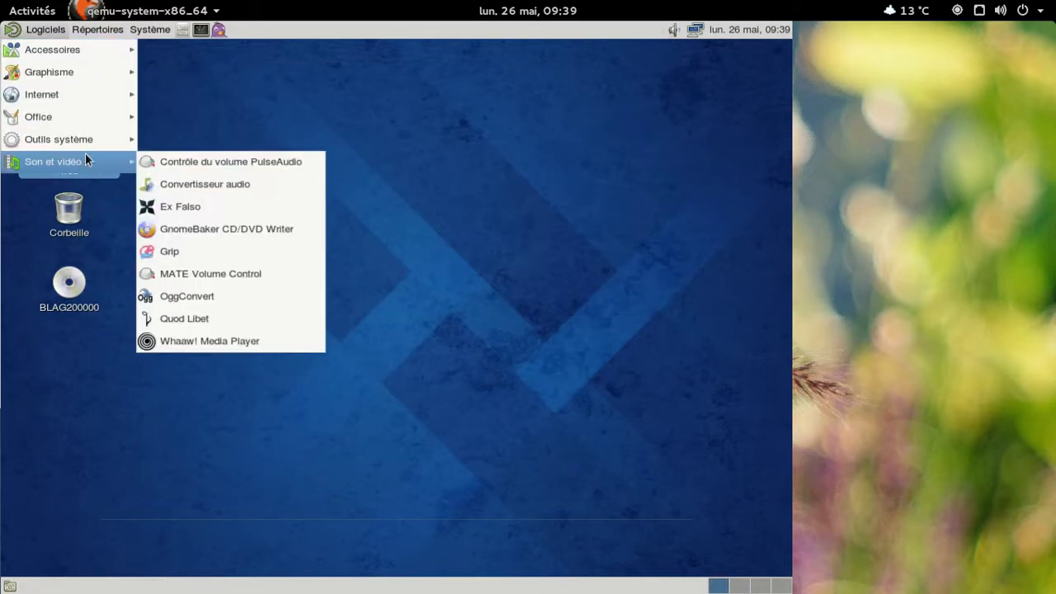
mouse_move(86, 142)
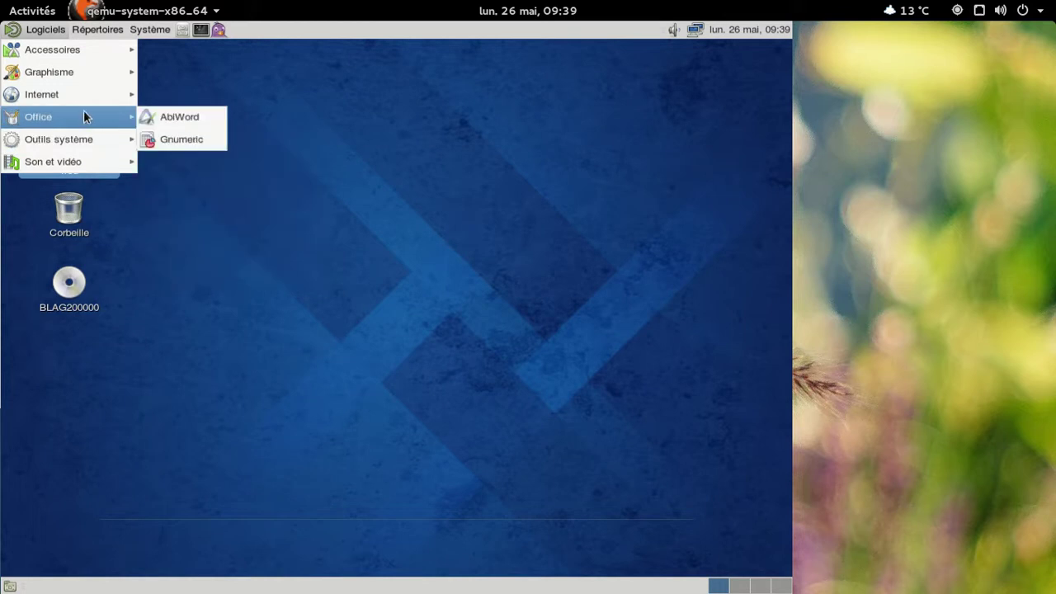
mouse_move(97, 53)
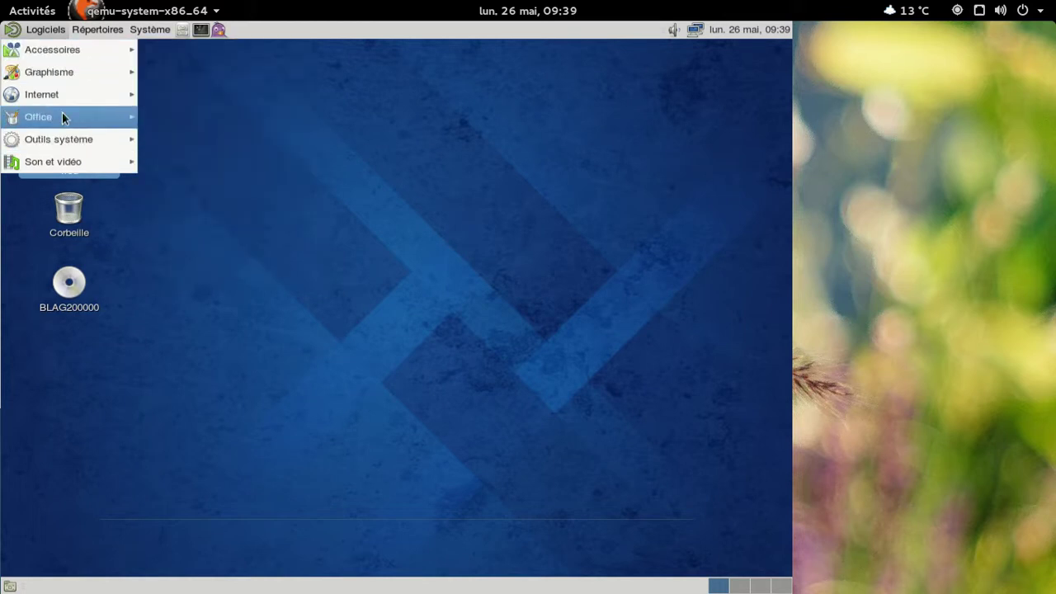
mouse_move(70, 79)
mouse_move(80, 99)
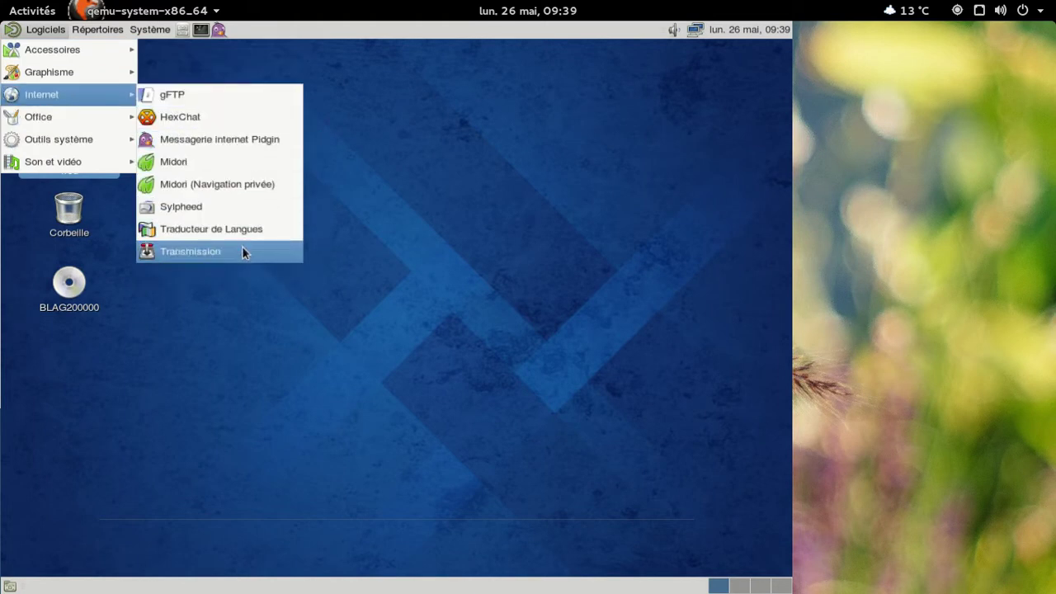
click(242, 249)
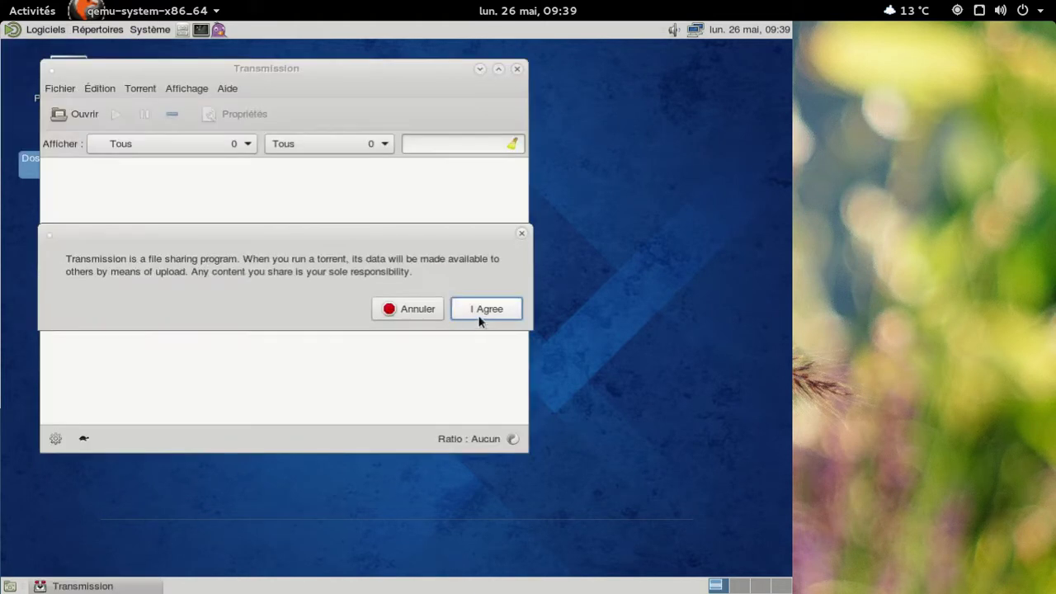
click(483, 308)
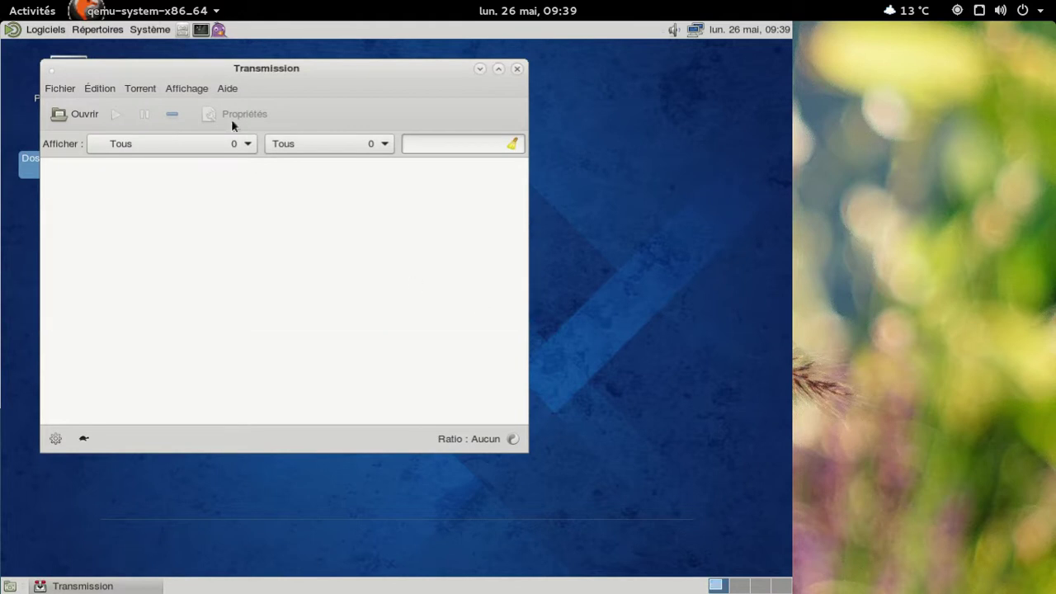
- View Transmission's About information and close the program
click(227, 89)
click(270, 196)
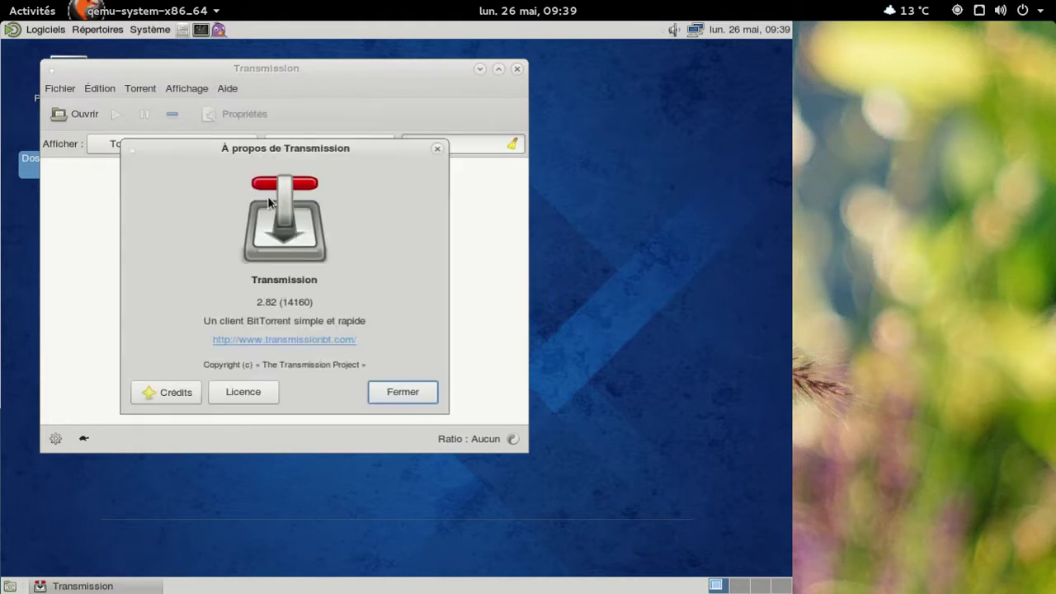
click(399, 393)
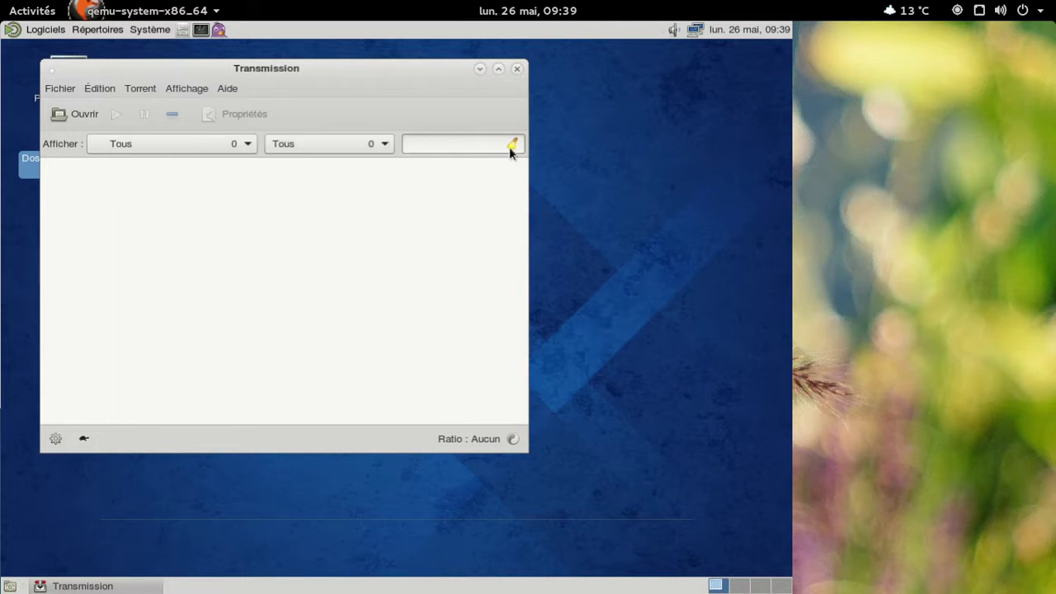
click(515, 68)
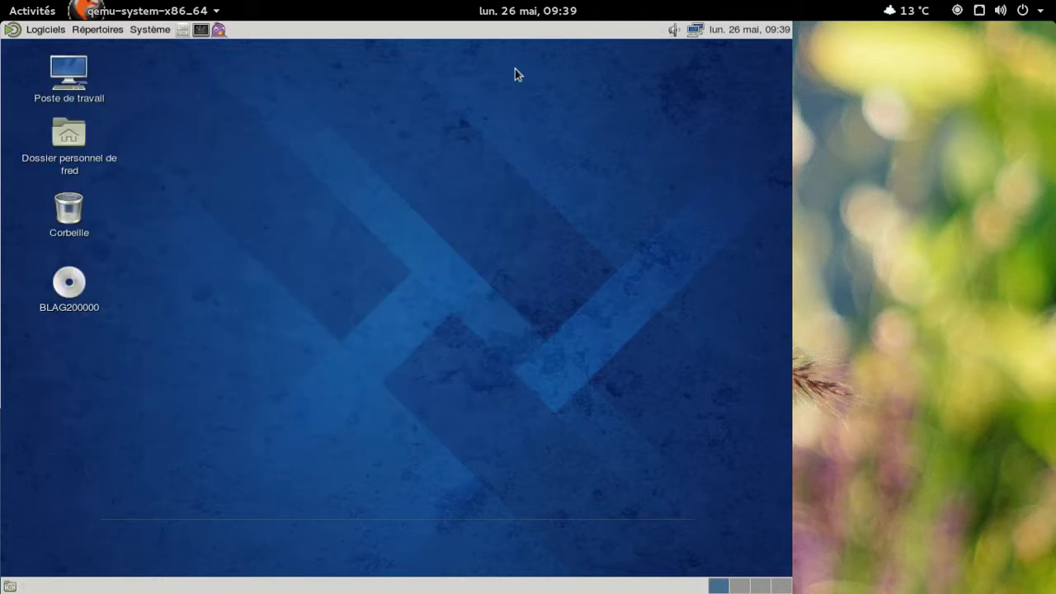
- Shut down the BLAG virtual machine and confirm the shutdown
click(157, 31)
click(179, 191)
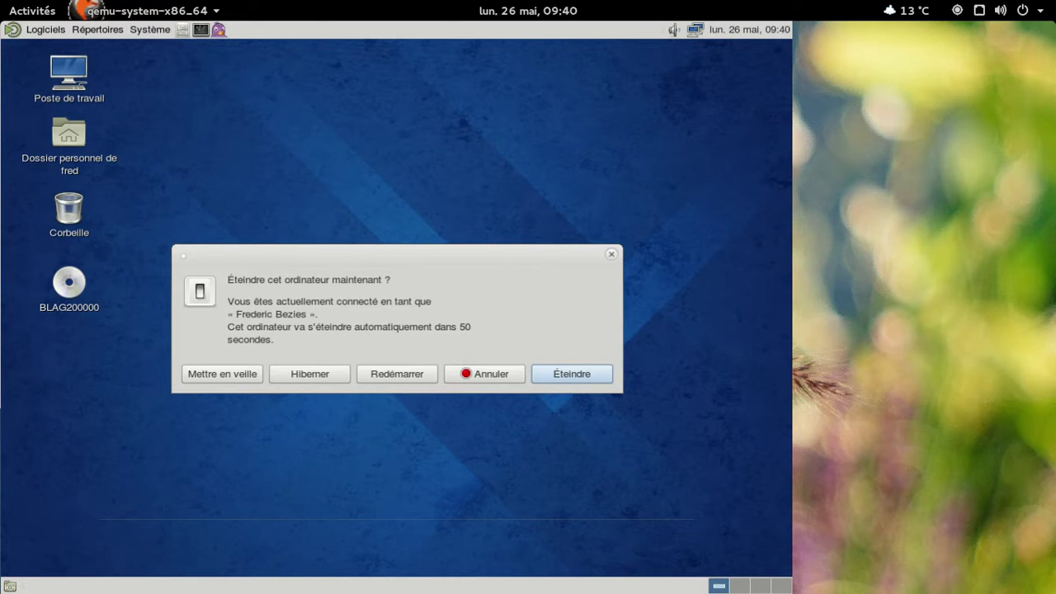
click(561, 382)
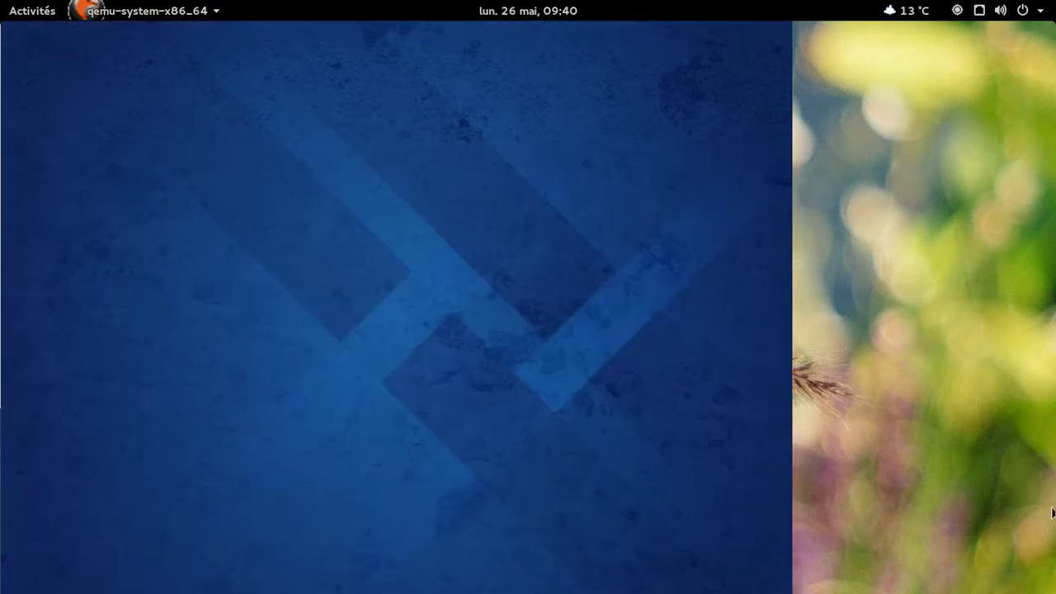
key(super+m)
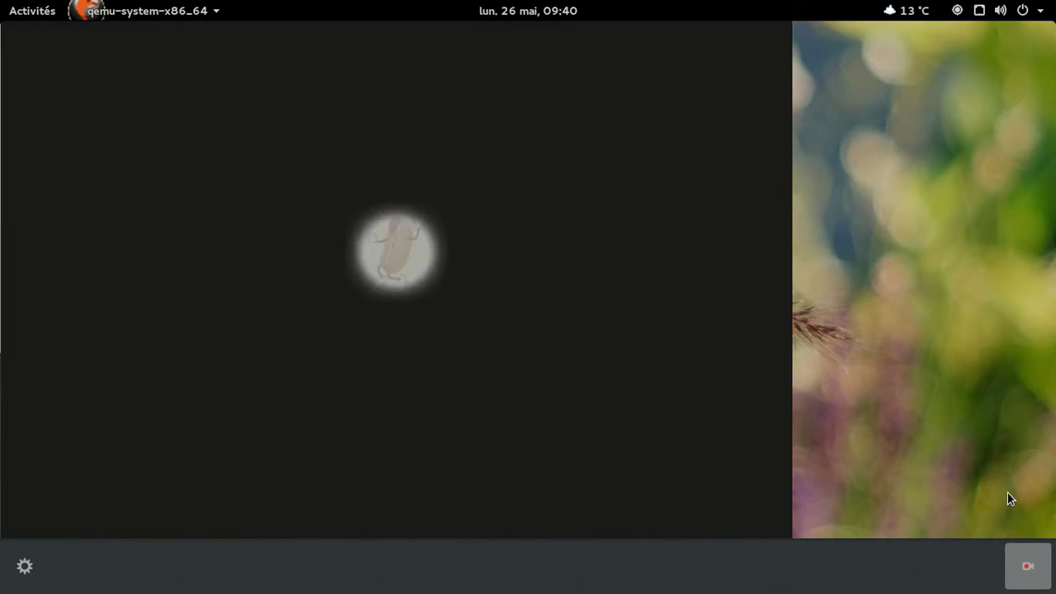
click(1023, 568)
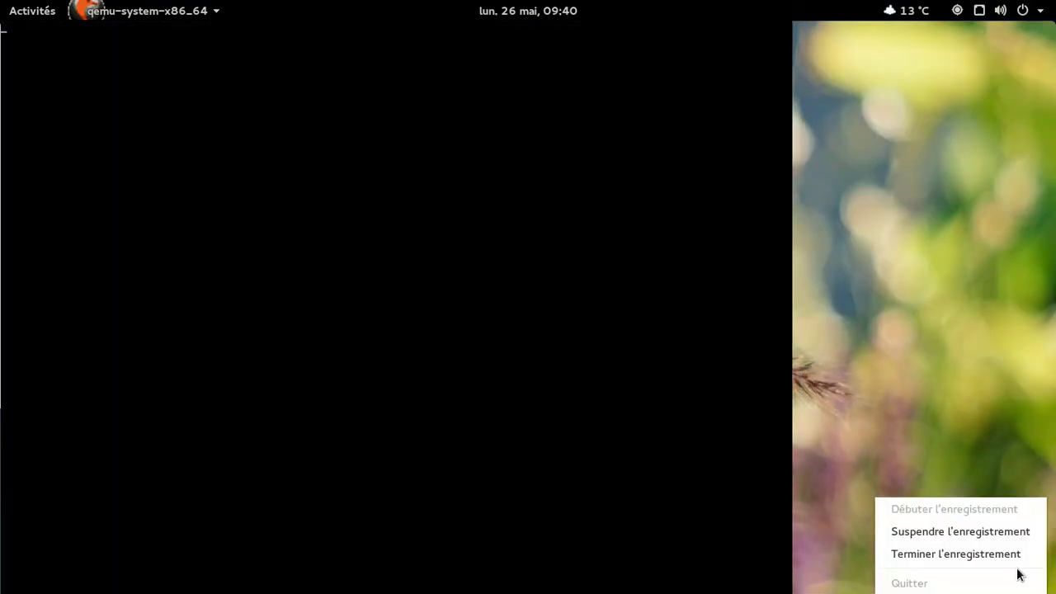